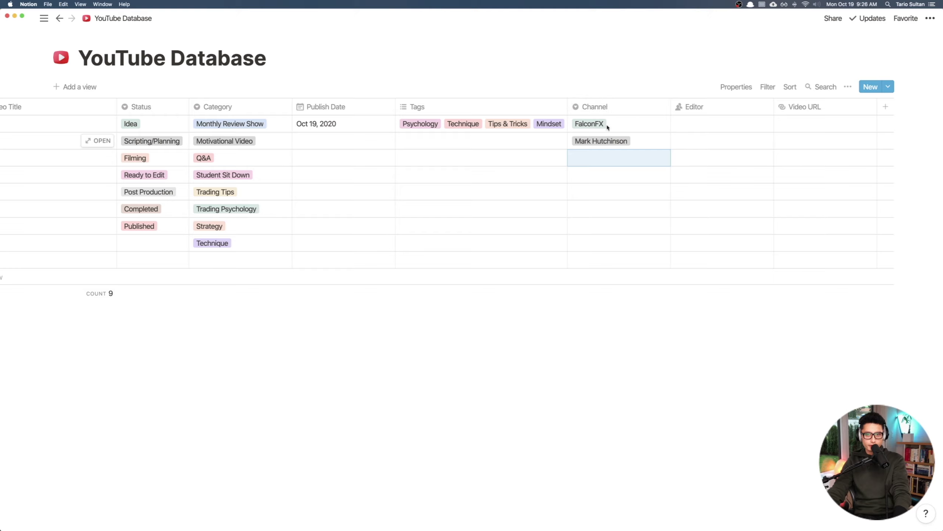
Step: Check the first row's empty Editor person picker and Video URL field without entering anything
click(693, 124)
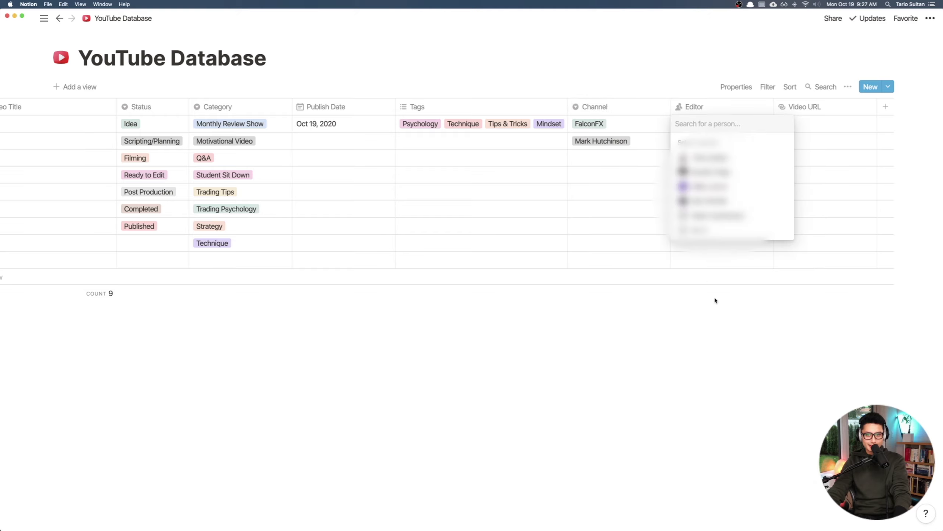
key(Escape)
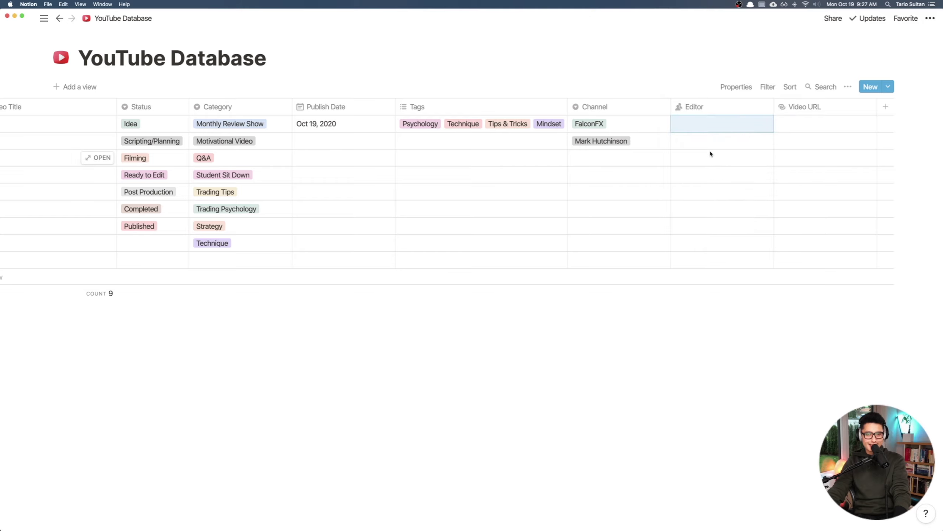
click(795, 124)
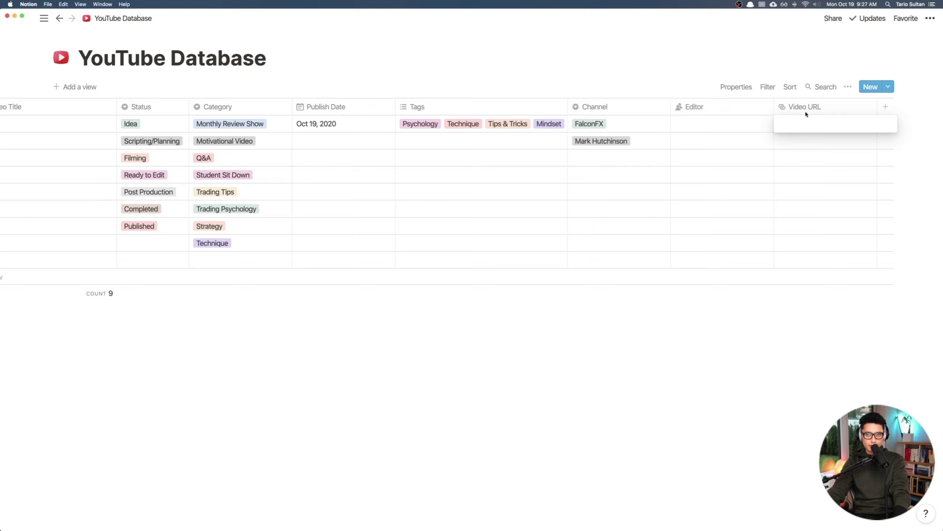
key(Escape)
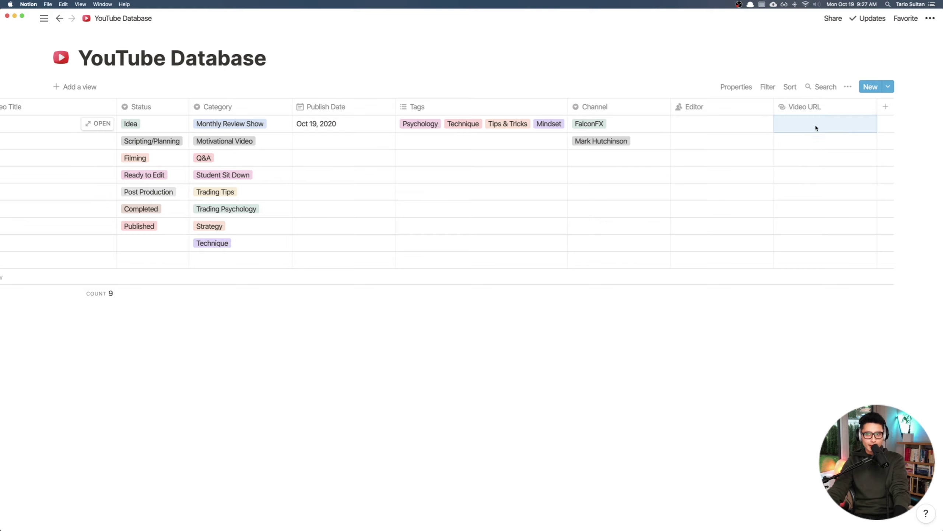
Step: Delete all the placeholder rows of the YouTube Database table
scroll(721, 167, left, 3)
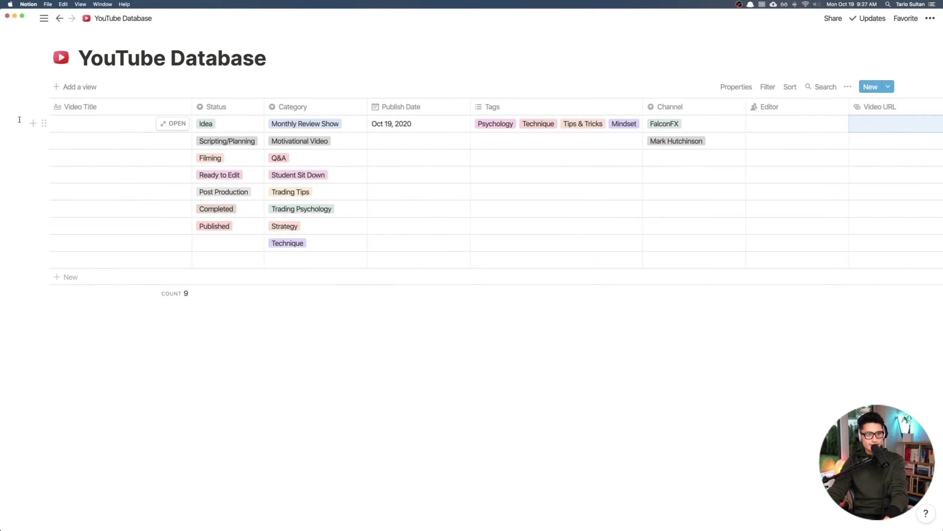
drag(20, 119, 790, 258)
key(BackSpace)
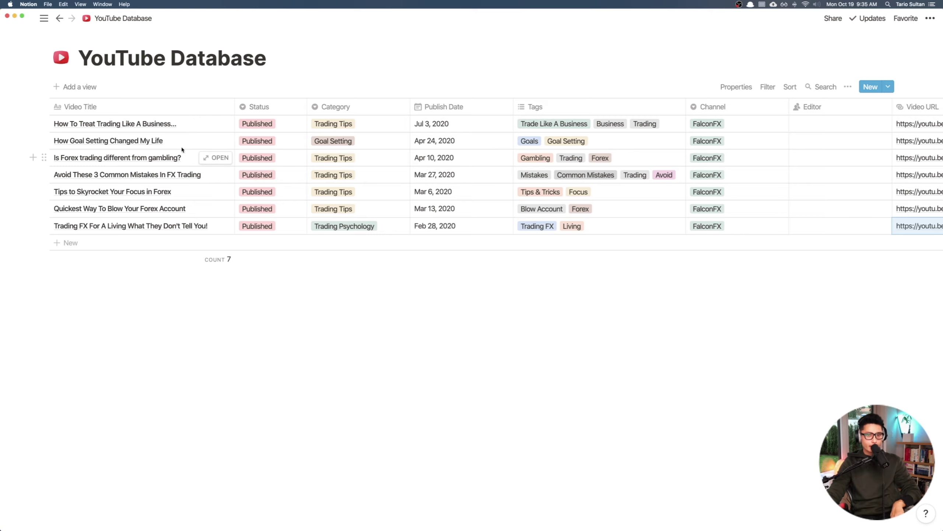
Step: Set the color of the Idea option in the Status property to Default
scroll(182, 150, right, 5)
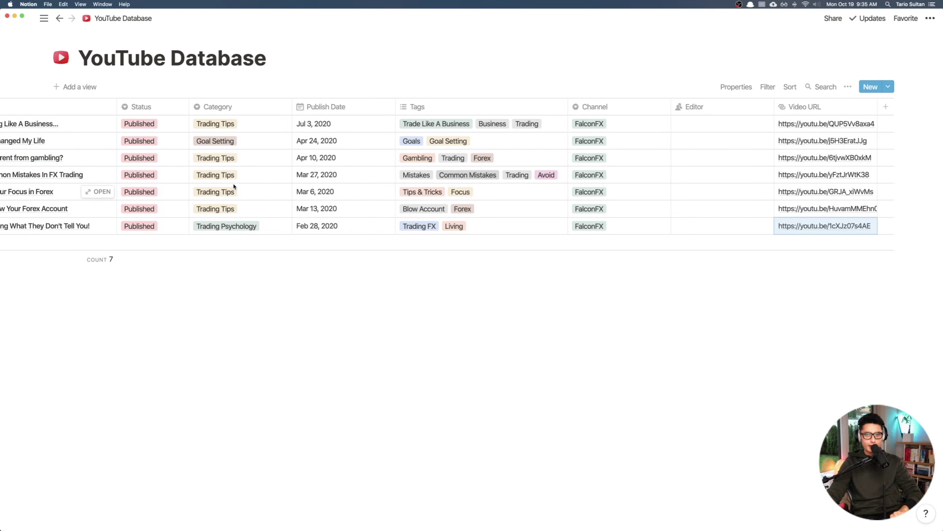
scroll(240, 190, left, 5)
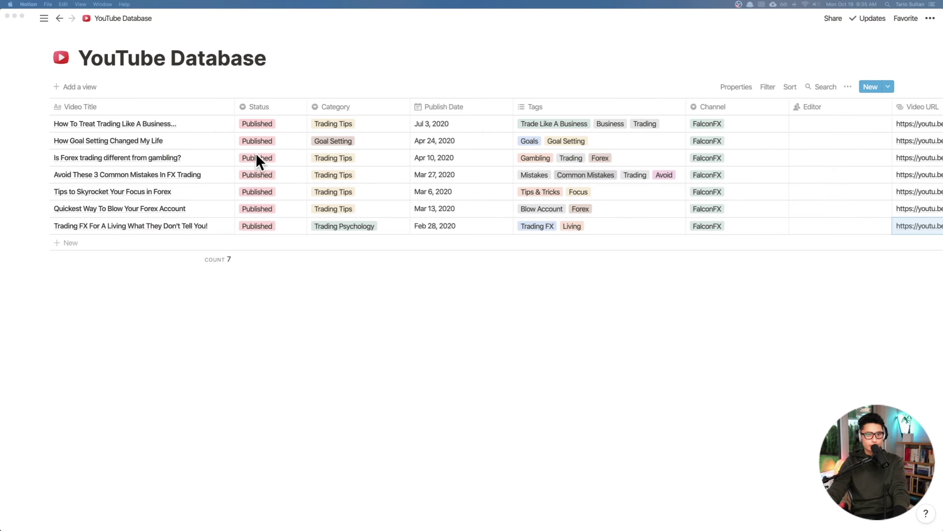
click(274, 130)
click(284, 127)
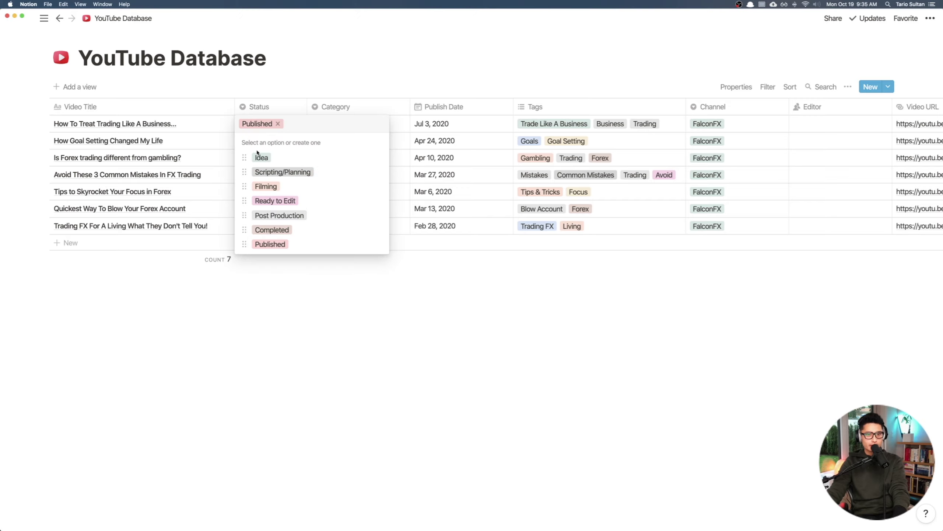
click(377, 157)
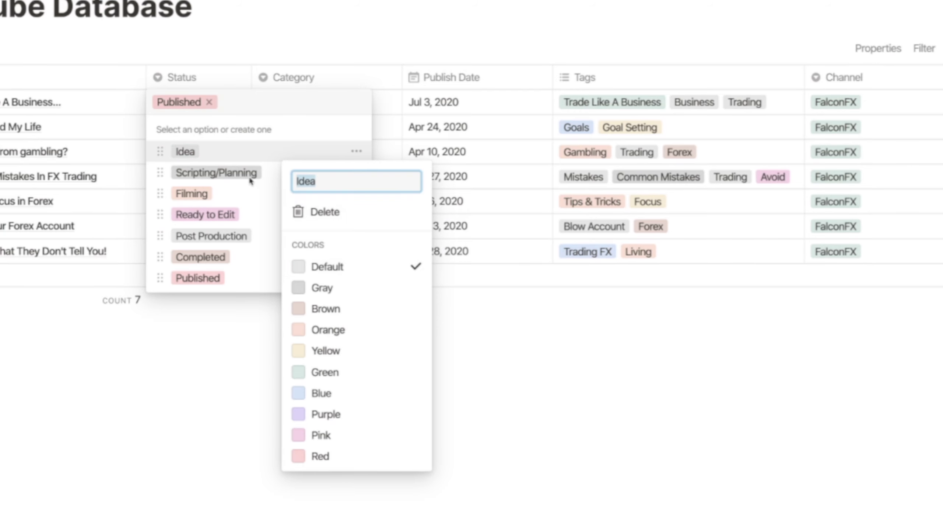
click(249, 178)
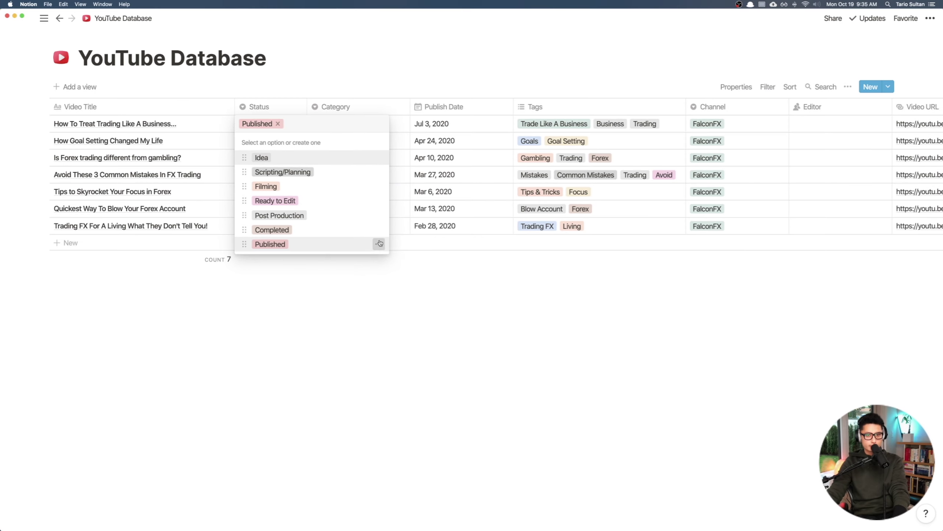
Step: Set the colors of the Published and Completed status options to green
click(376, 243)
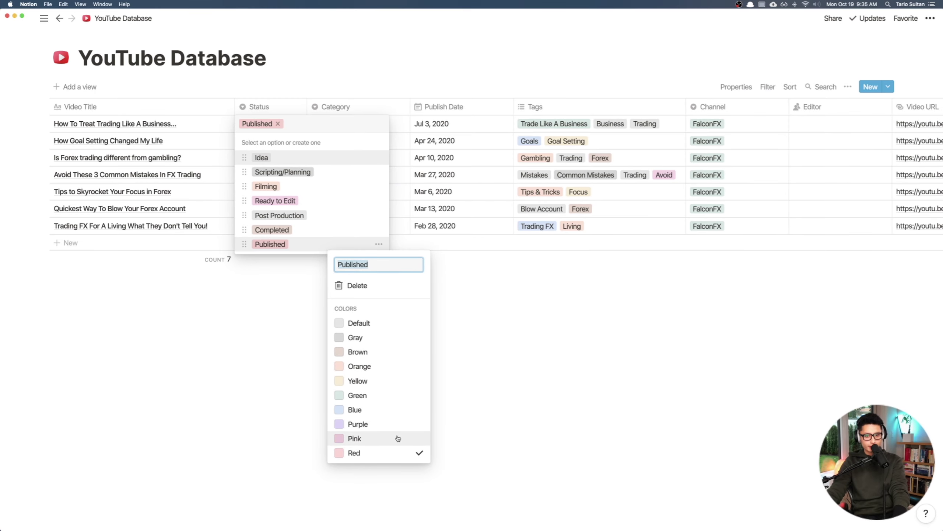
click(386, 400)
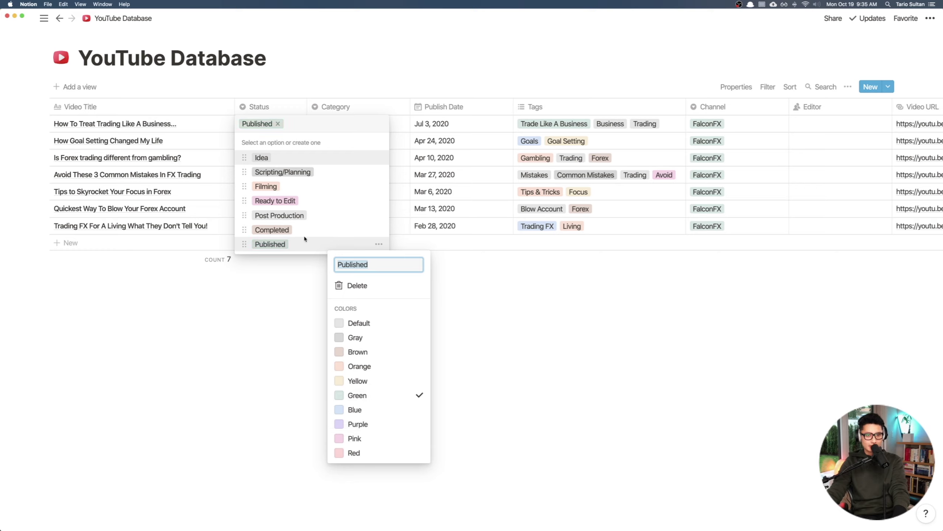
key(Escape)
click(377, 229)
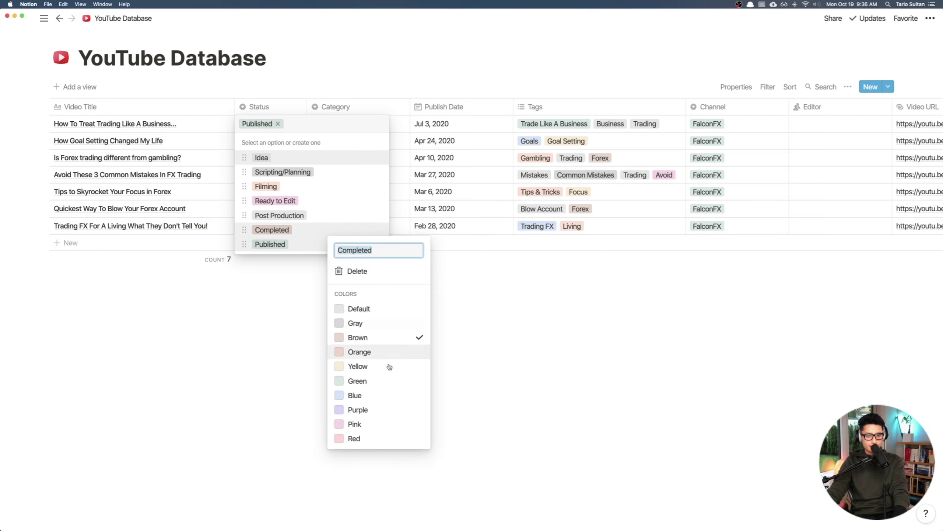
click(375, 381)
key(Escape)
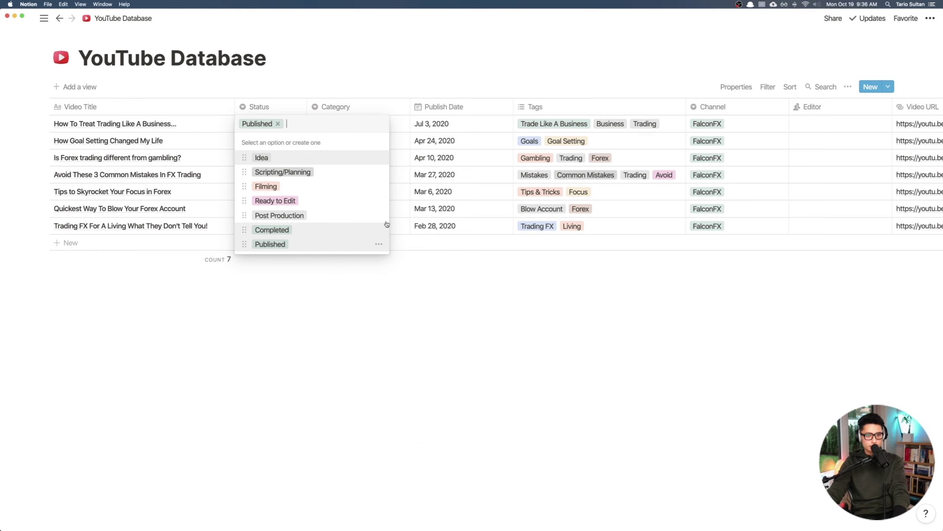
Step: Set the Post Production status option's color to orange and the Ready to Edit option's color to yellow
click(379, 216)
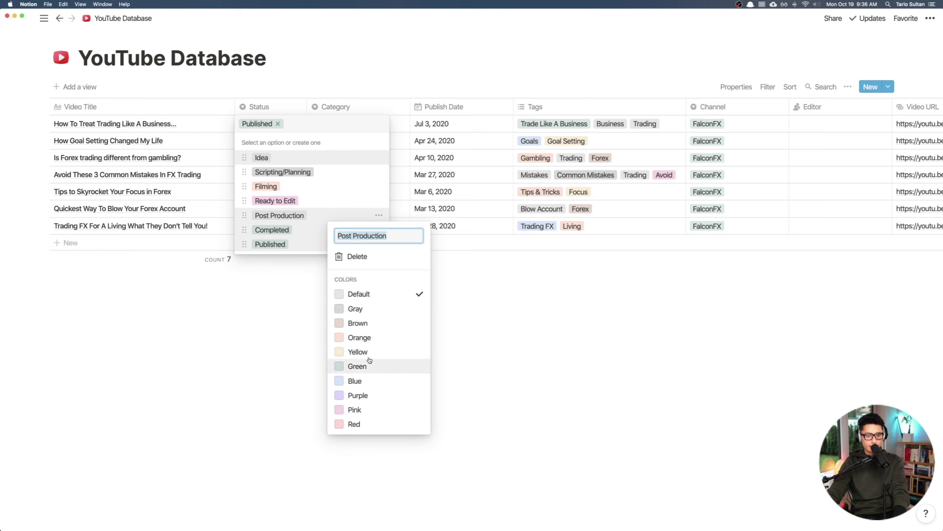
click(360, 337)
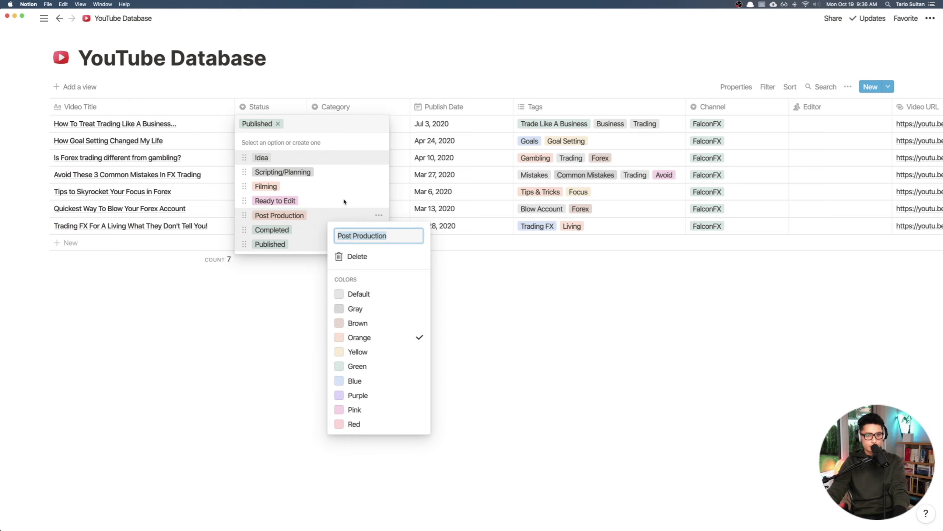
key(Escape)
click(379, 200)
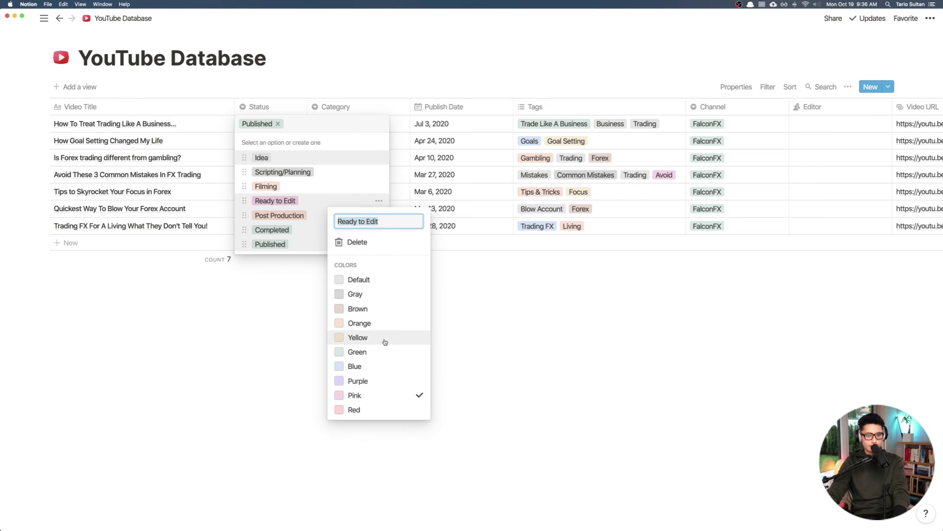
click(384, 342)
key(Escape)
Step: Set the Filming status option's color to blue and close the Status options
click(379, 186)
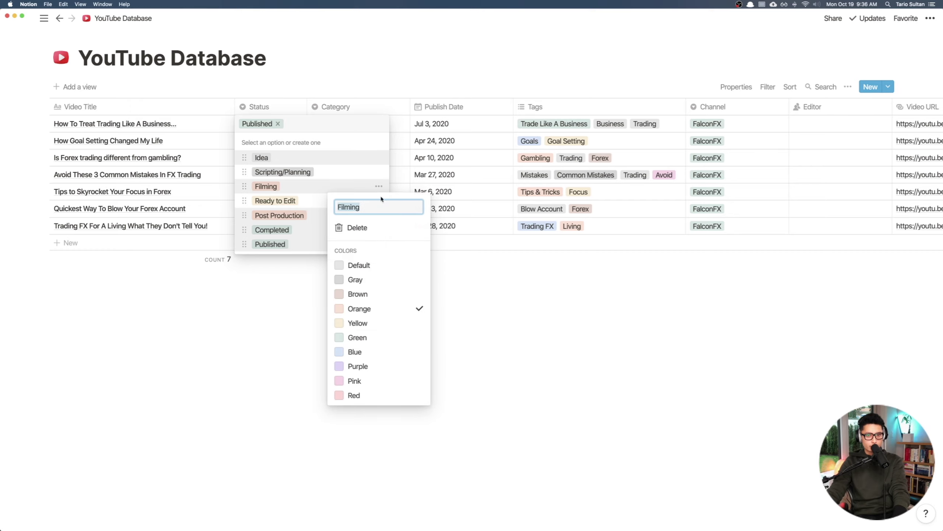
click(373, 352)
key(Escape)
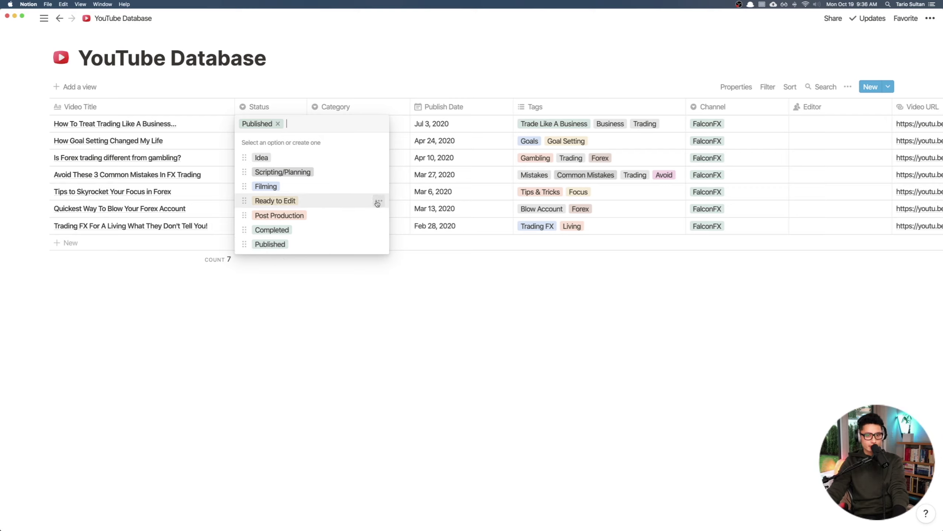
click(379, 201)
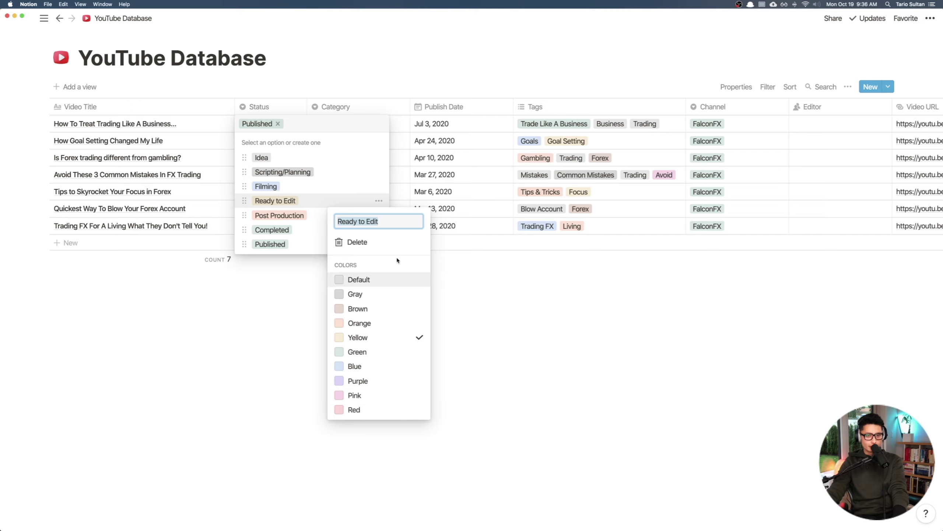
click(442, 279)
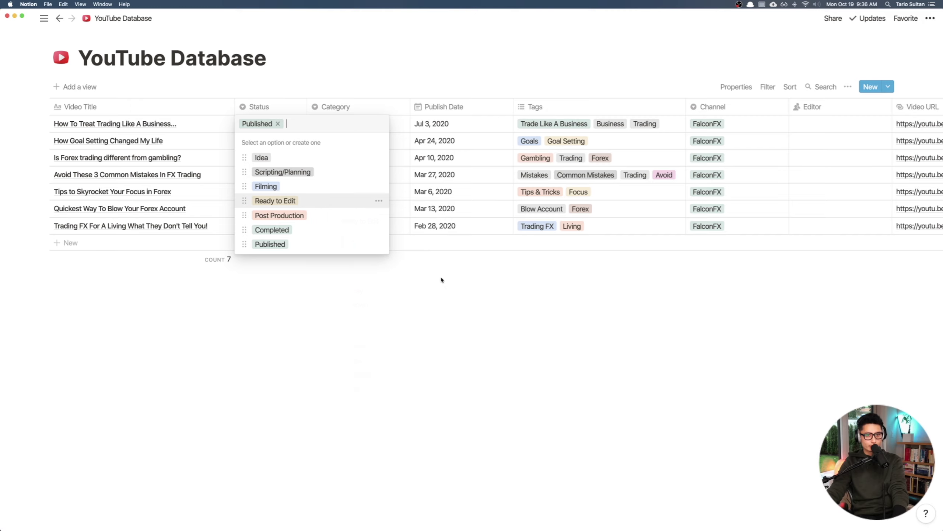
click(458, 357)
scroll(327, 150, right, 5)
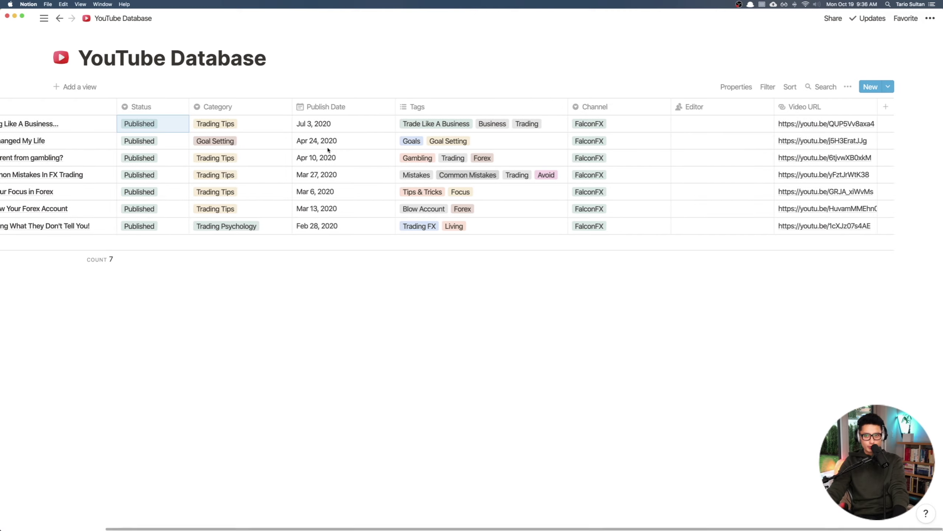
scroll(333, 156, left, 5)
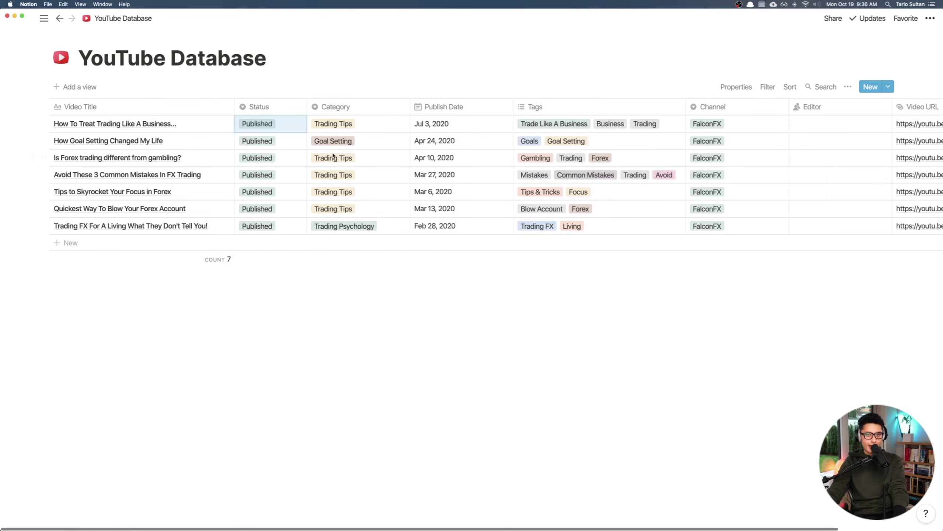
mouse_move(256, 264)
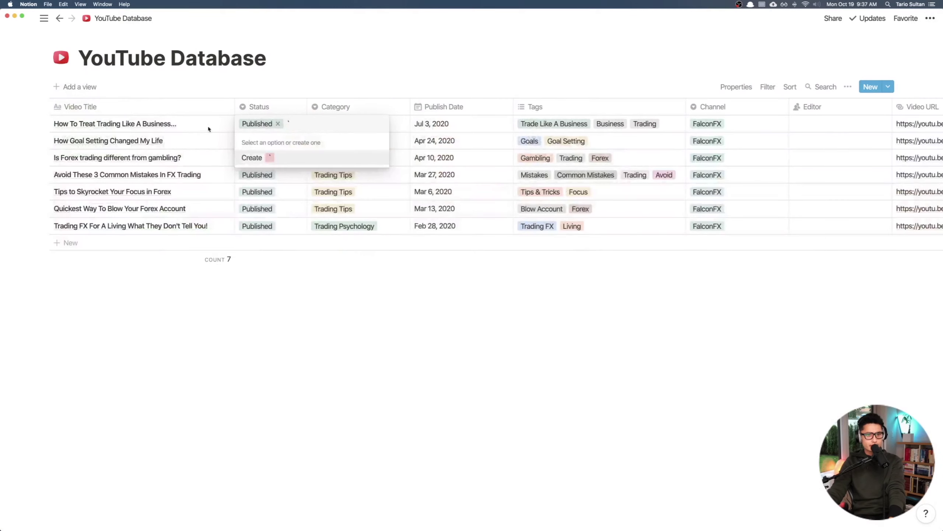
key(Escape)
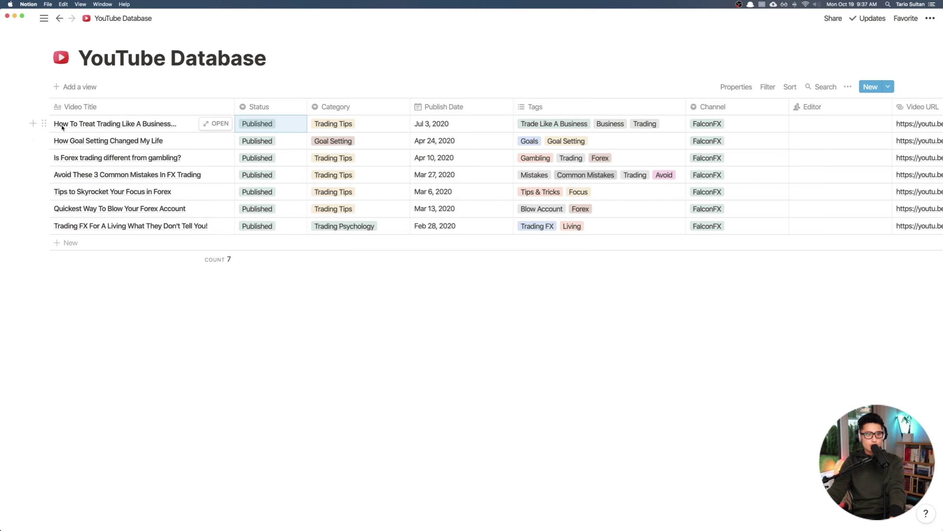
Step: Give the "How To Treat Trading Like A Business..." page a black briefcase icon from a Flaticon image link, and return to the table
click(216, 123)
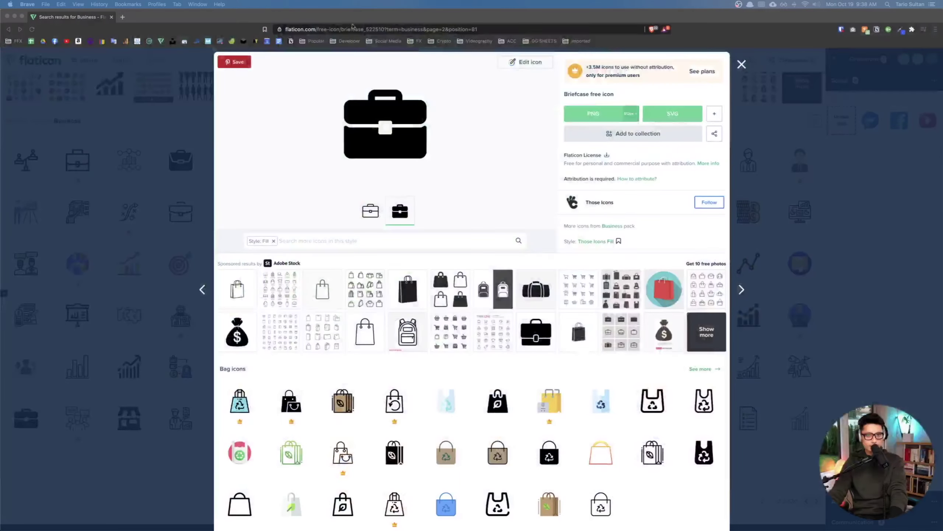
click(362, 16)
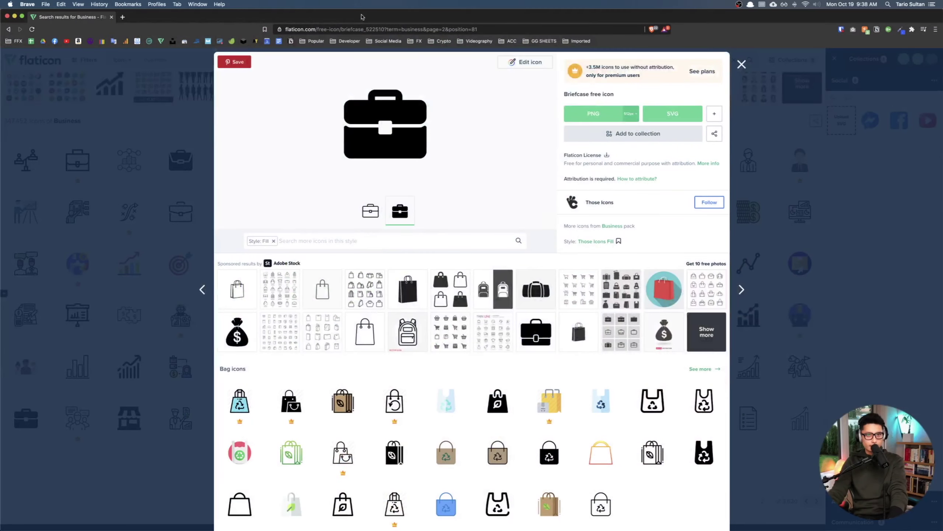
key(super+h)
click(351, 176)
click(312, 145)
click(301, 171)
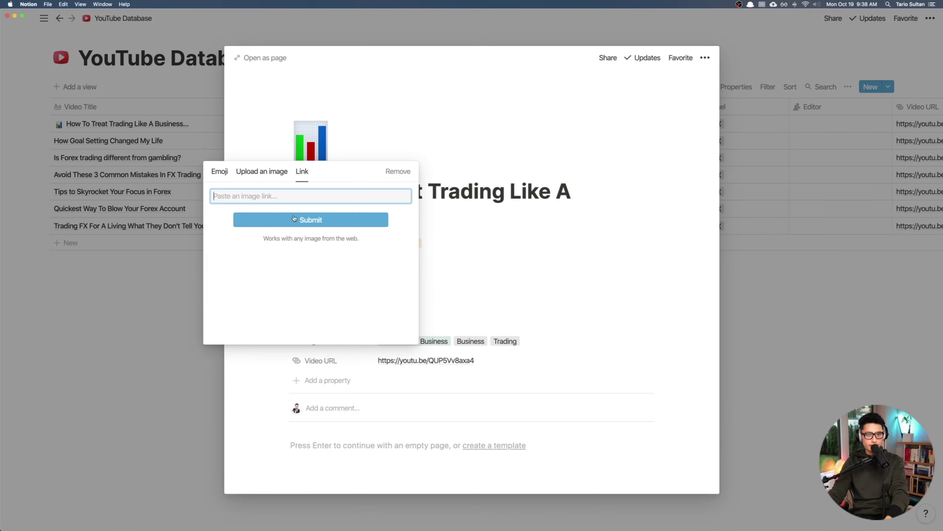
key(super+v)
click(311, 220)
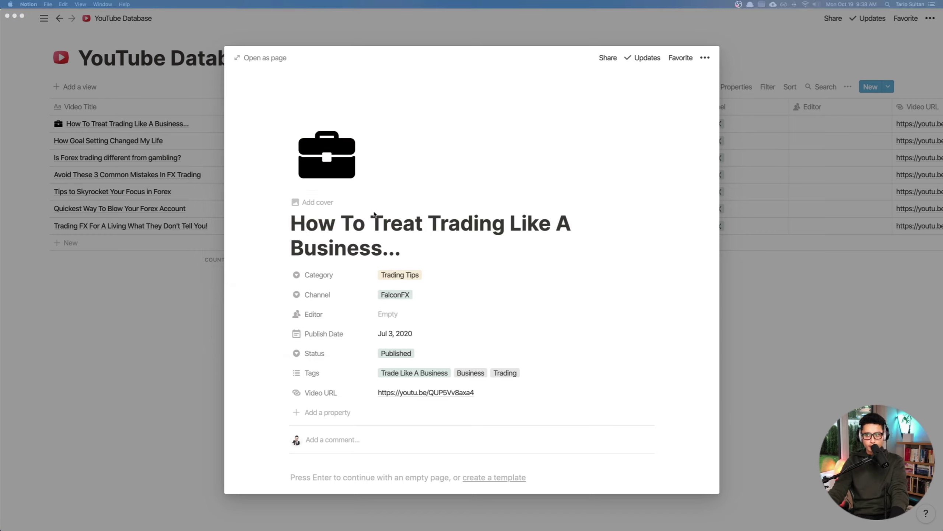
click(191, 256)
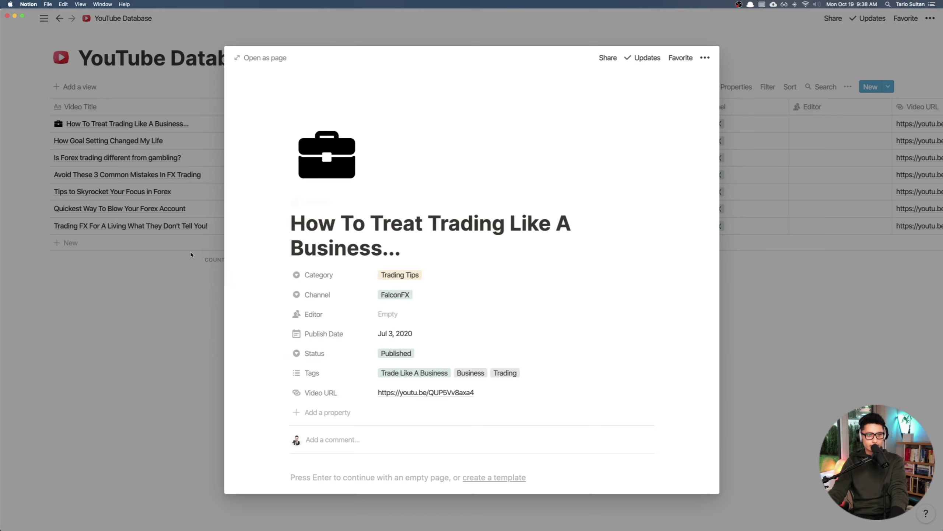
click(192, 255)
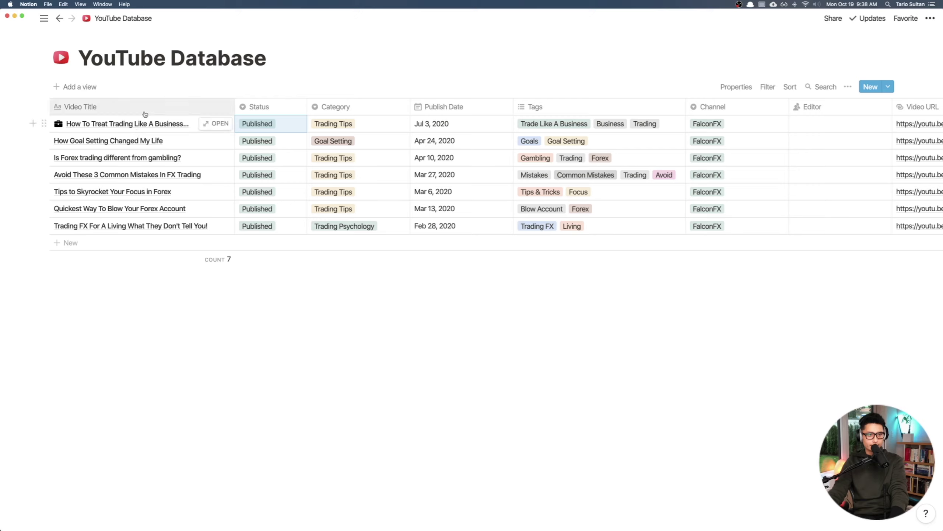
Step: Review the properties and empty body of the "How To Treat Trading Like A Business..." page
click(220, 128)
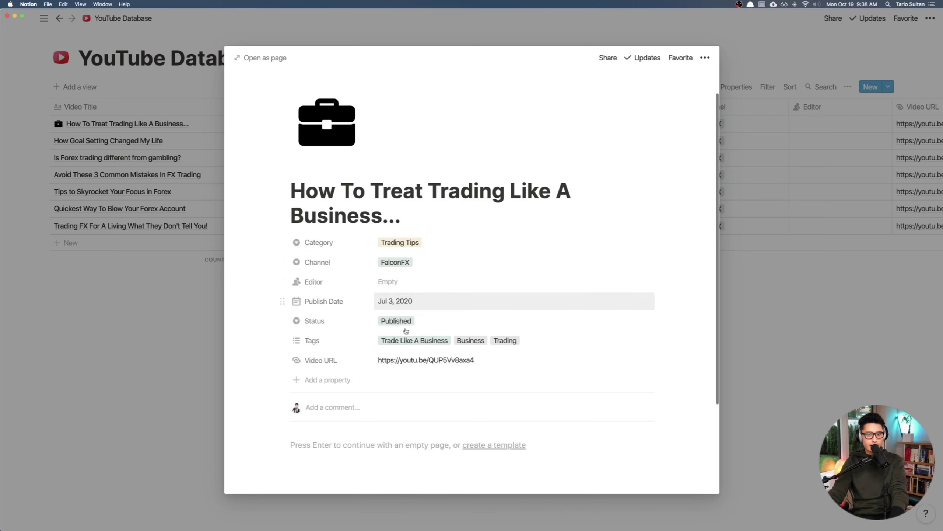
scroll(409, 329, down, 2)
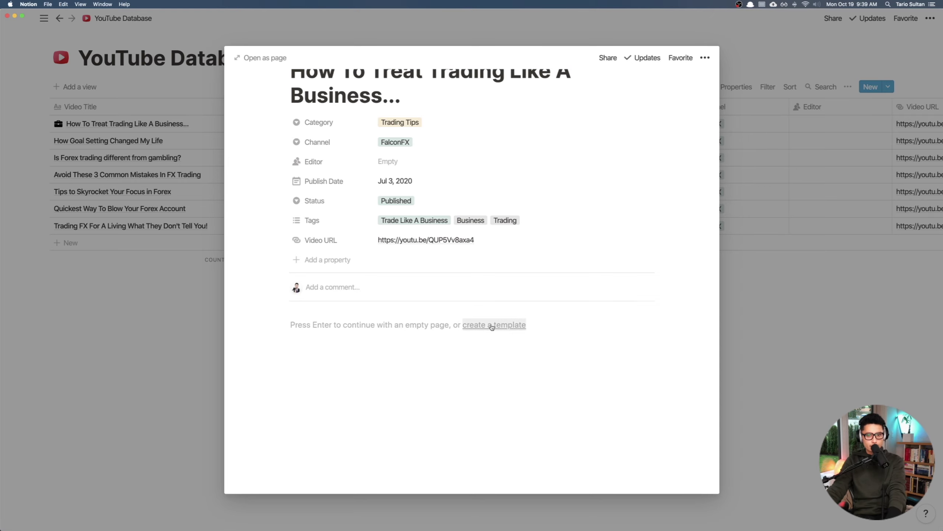
click(178, 313)
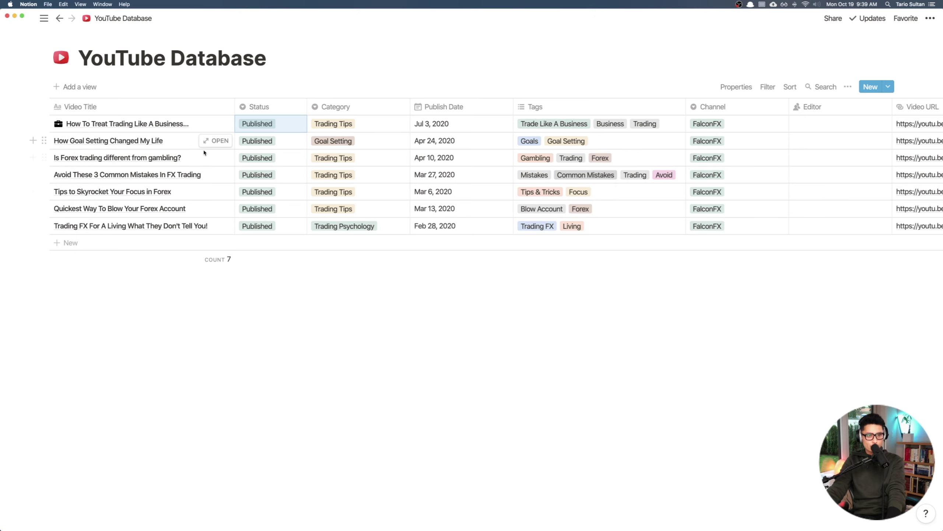
Step: Give the "How Goal Setting Changed My Life" page a dart-in-target emoji icon and return to the table
click(220, 141)
click(313, 94)
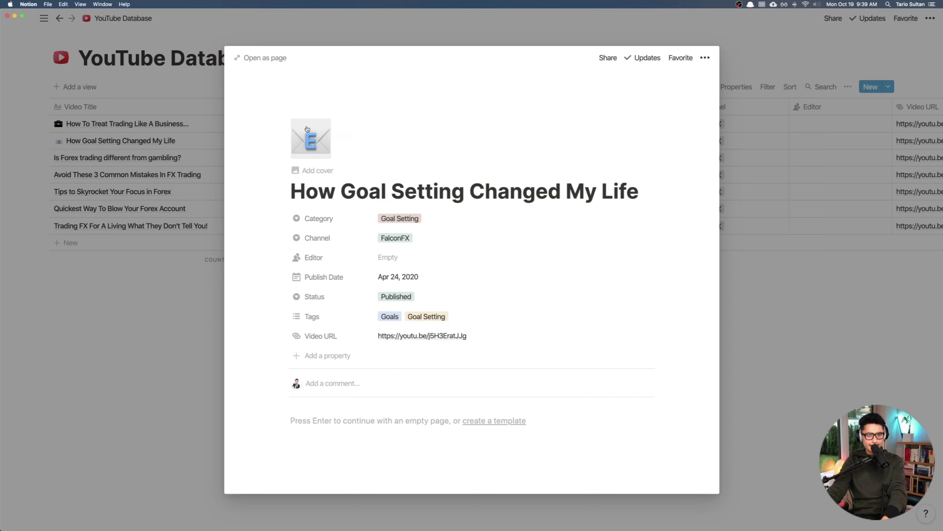
click(311, 140)
click(267, 231)
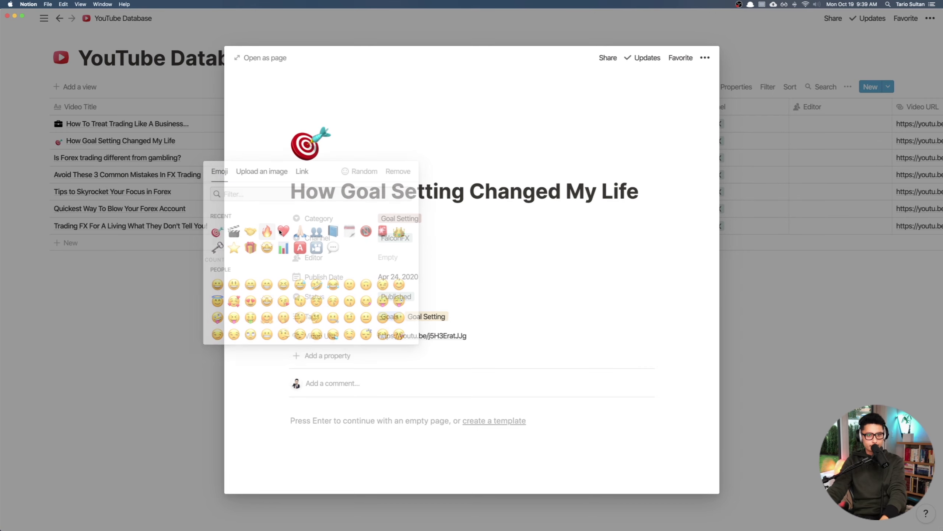
click(165, 142)
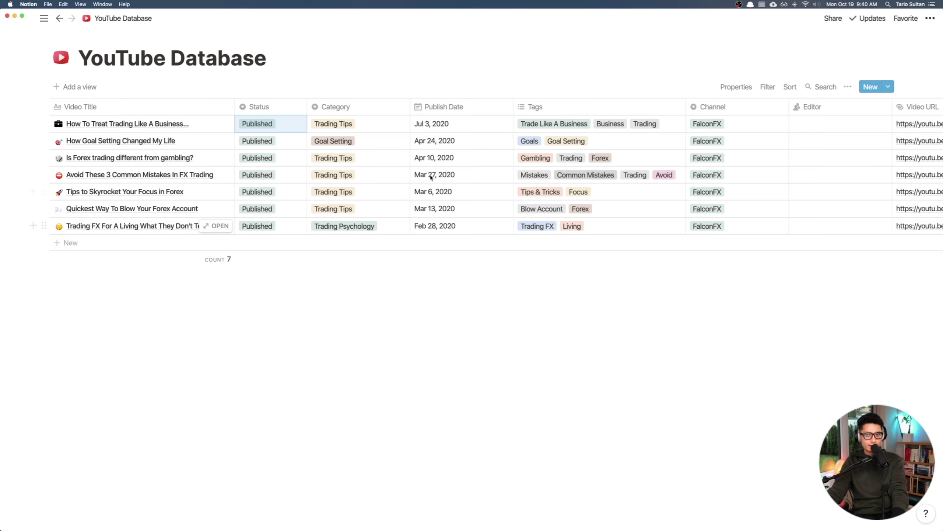
scroll(430, 177, right, 5)
scroll(260, 223, left, 5)
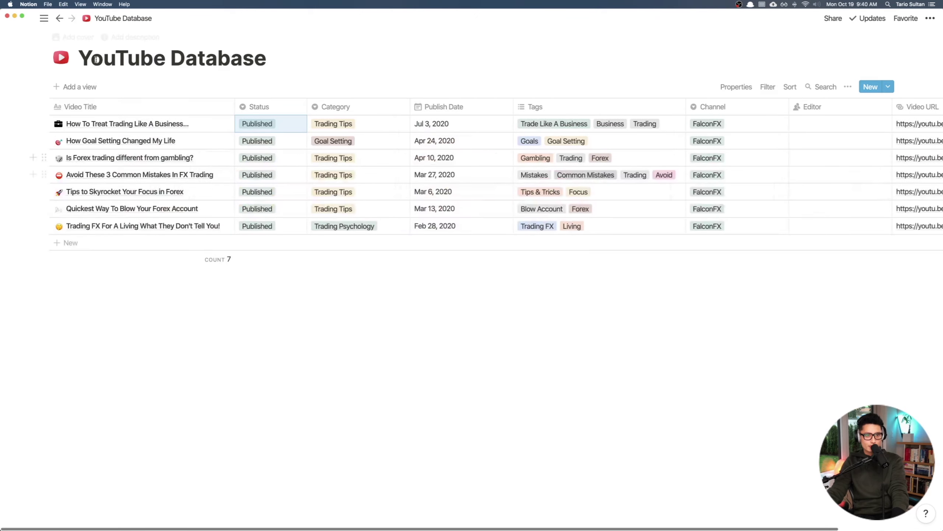
click(124, 310)
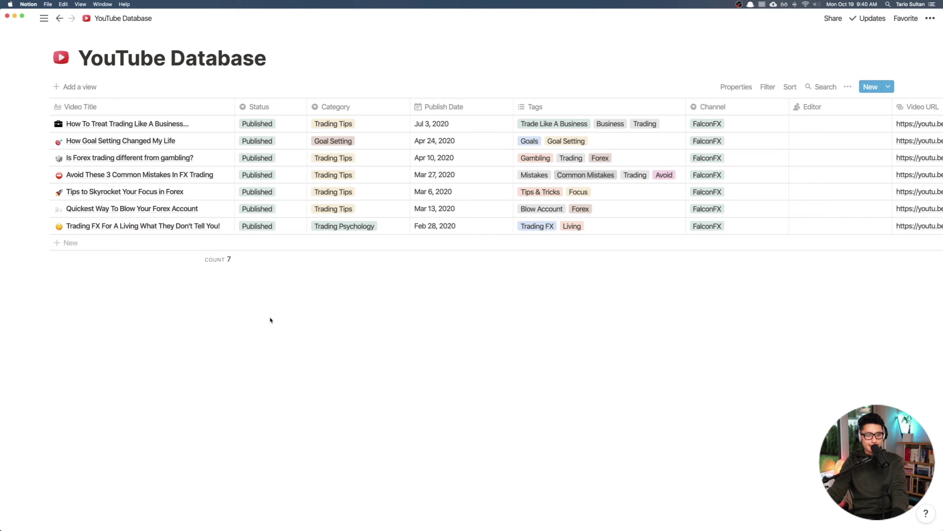
Step: Create a database template from the "Trading FX For A Living What They Don't Tell You!" page and title it "Project Template"
click(218, 225)
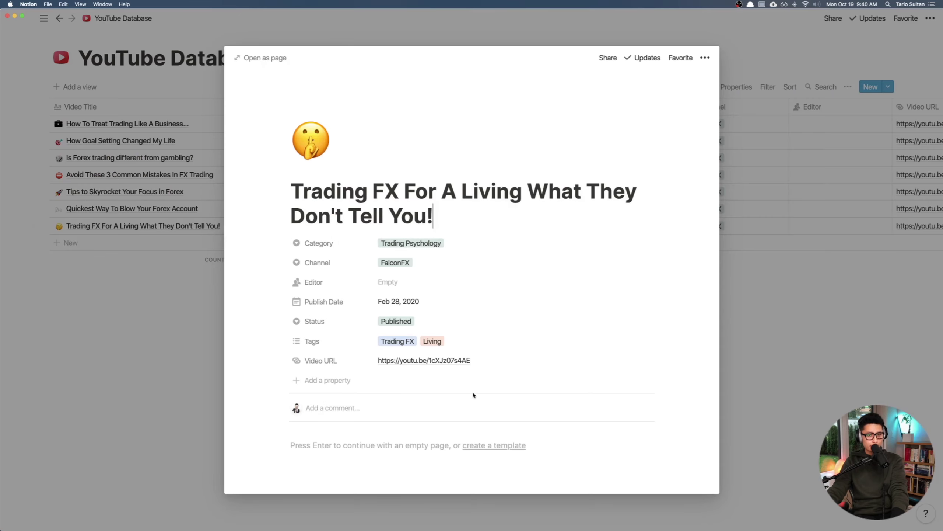
scroll(445, 390, down, 3)
click(494, 372)
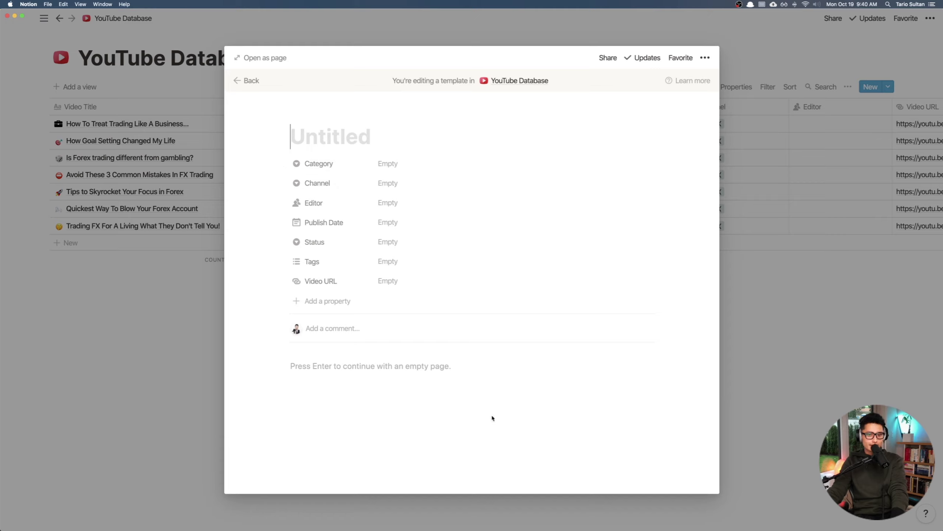
text(Project Template)
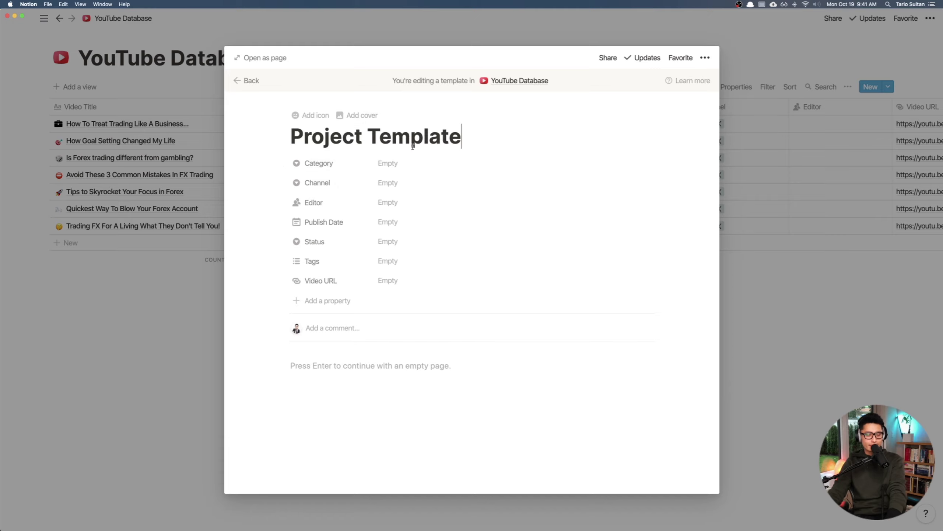
Step: Give the Project Template a clapper board emoji icon
click(303, 116)
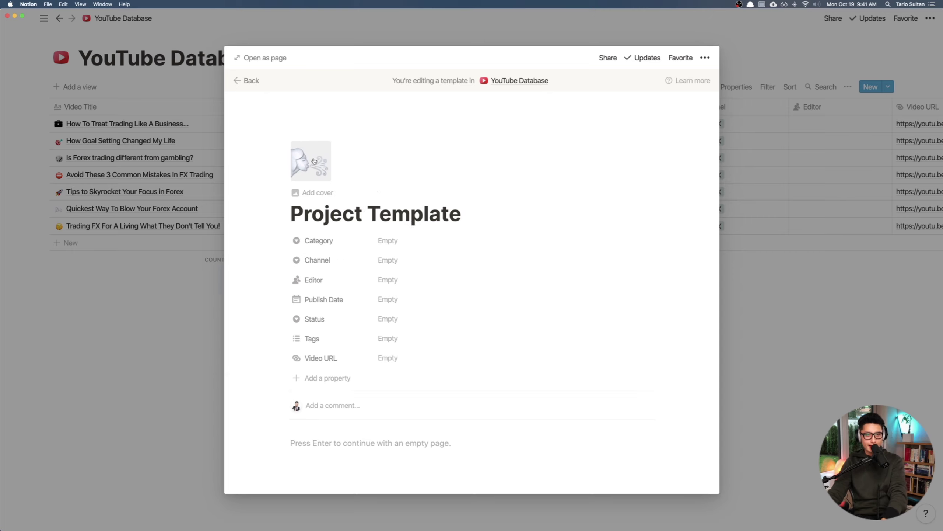
click(324, 170)
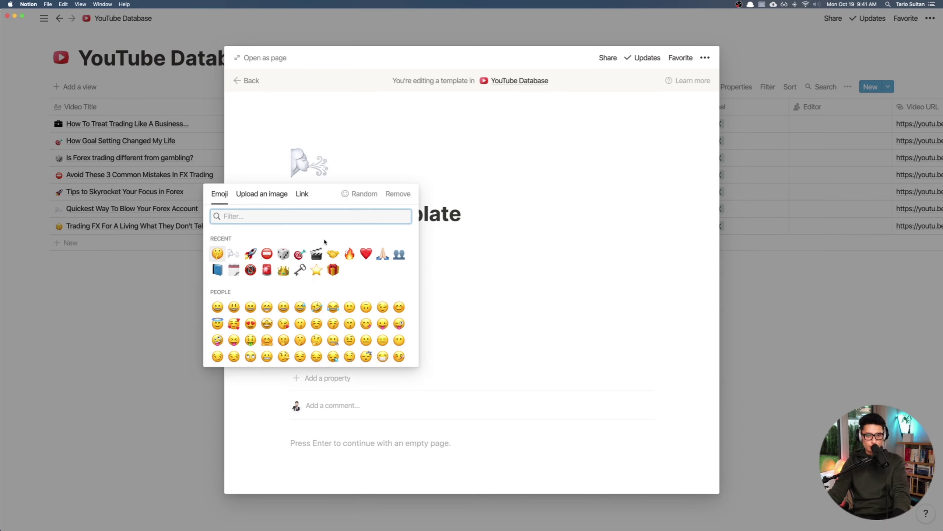
click(316, 254)
scroll(381, 193, down, 3)
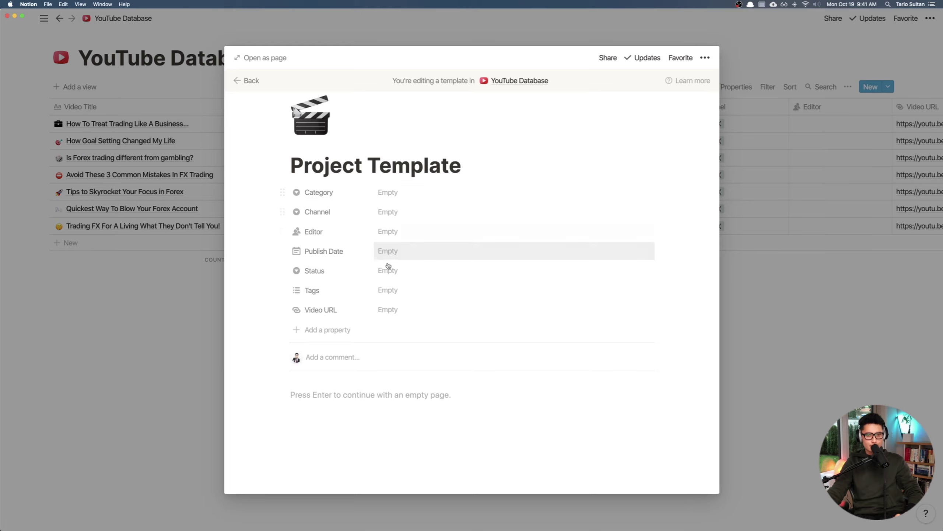
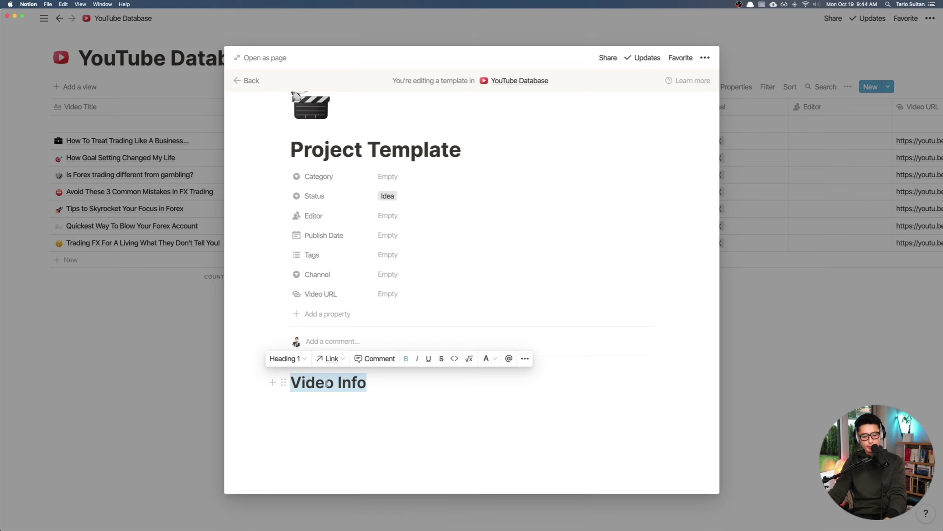
Step: Change the "Video Info" heading to Heading 3 and add a divider beneath it
key(super+alt+2)
key(super+alt+3)
key(Right)
key(Return)
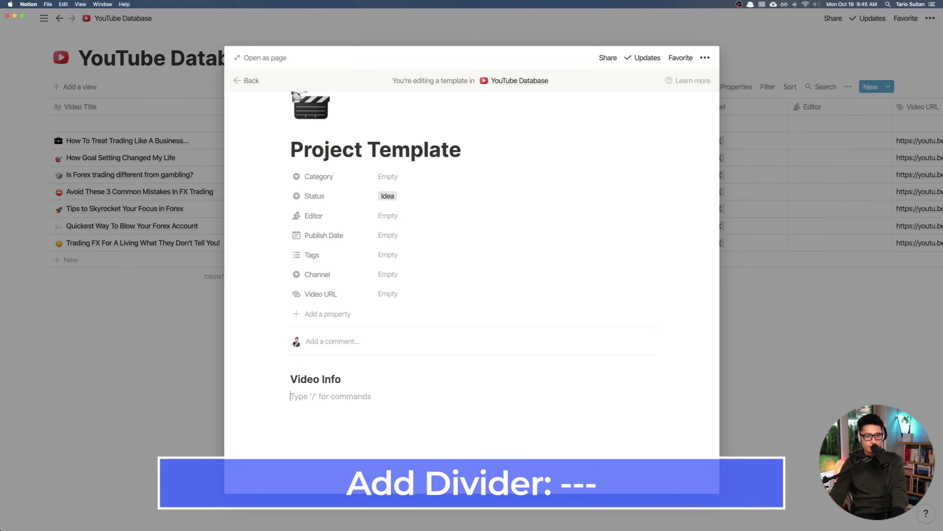
text(---)
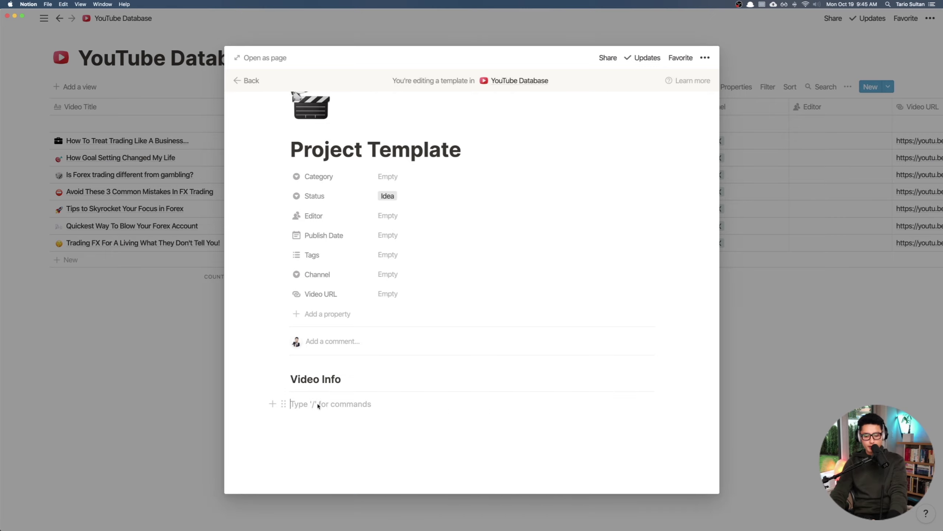
Step: Turn the empty line below the Video Info divider into a toggle list and look over the other block types it can become
key(super+alt+7)
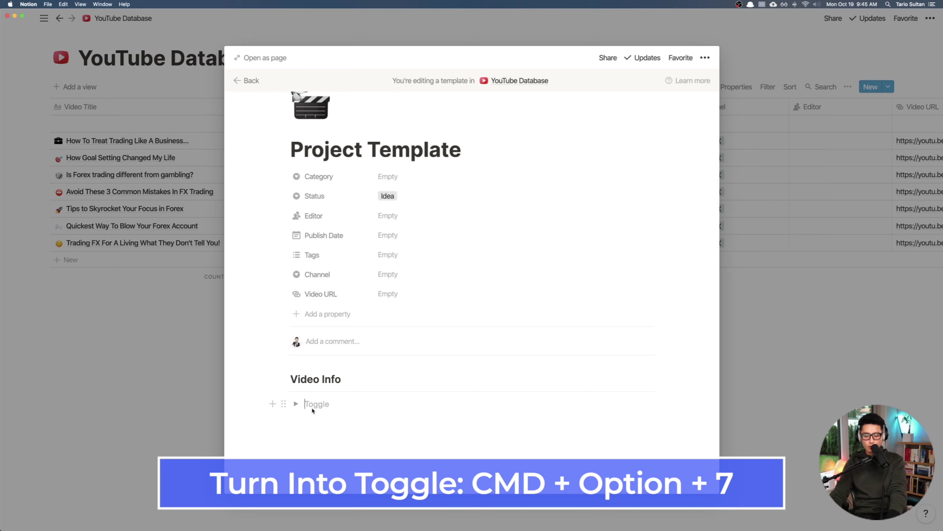
click(283, 404)
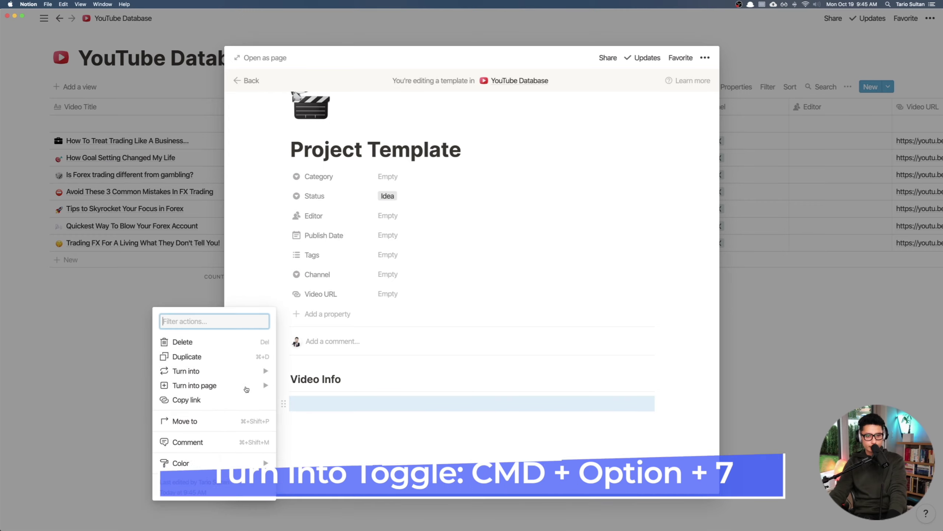
mouse_move(258, 371)
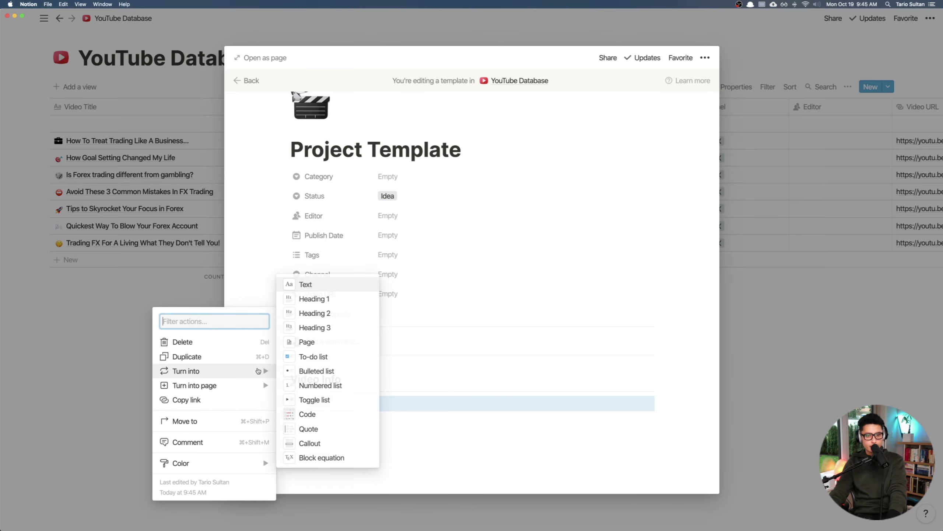
click(392, 412)
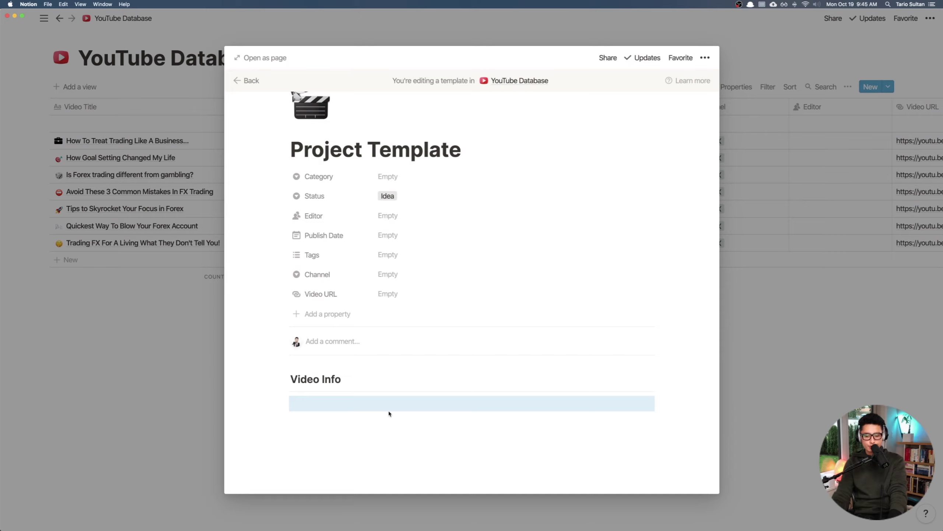
click(313, 406)
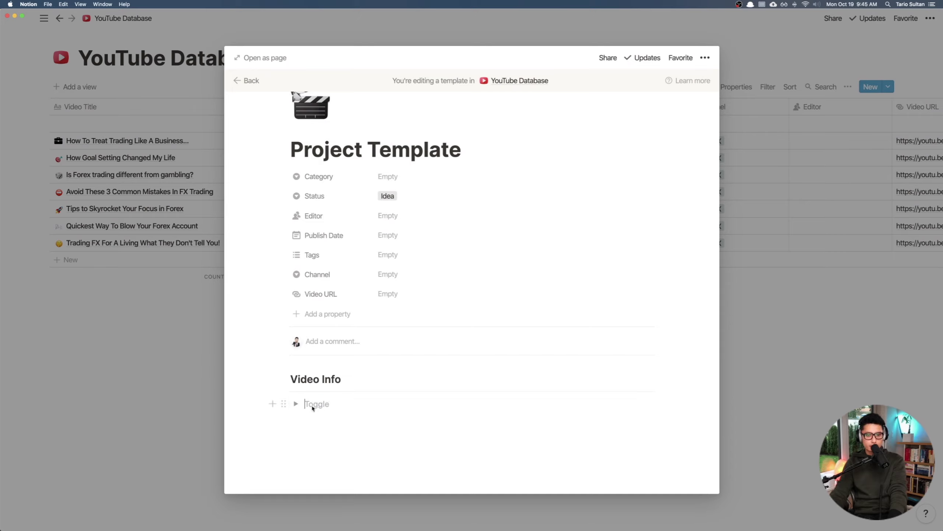
Step: Expand and collapse the empty toggle under Video Info to examine how it shows and hides its contents
click(296, 404)
click(297, 404)
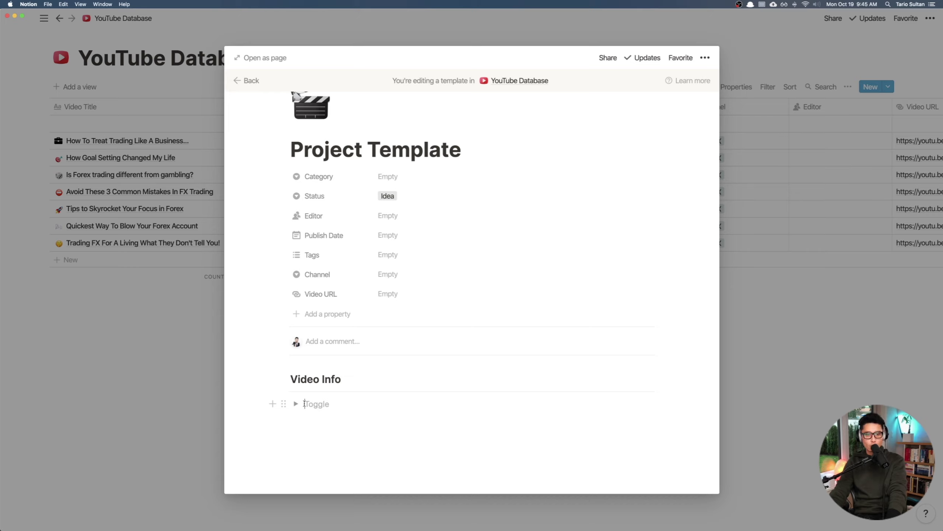
click(296, 403)
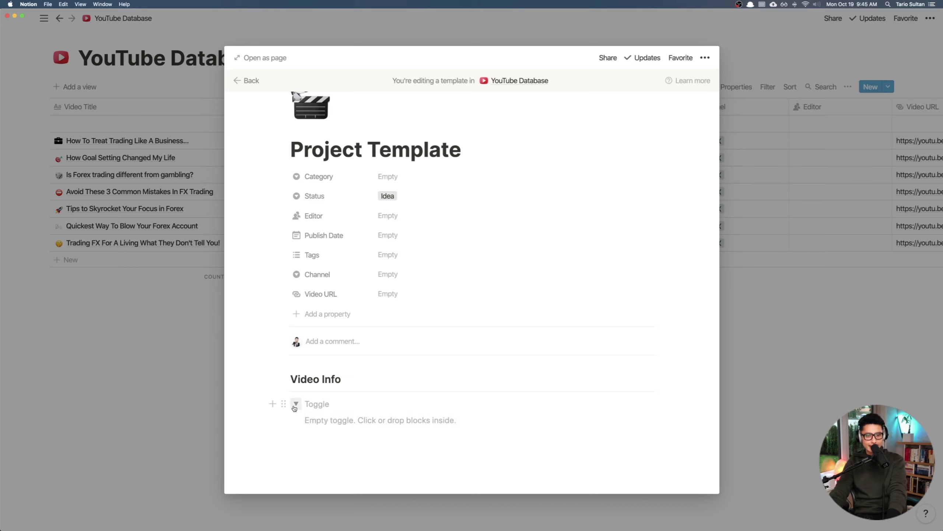
click(296, 404)
click(296, 403)
click(296, 404)
click(296, 404)
click(296, 403)
Step: Name the toggle "Title Ideas", add the lines "Idea 1:", "Idea 2:" and "Idea 3:" inside it, and collapse it
click(311, 404)
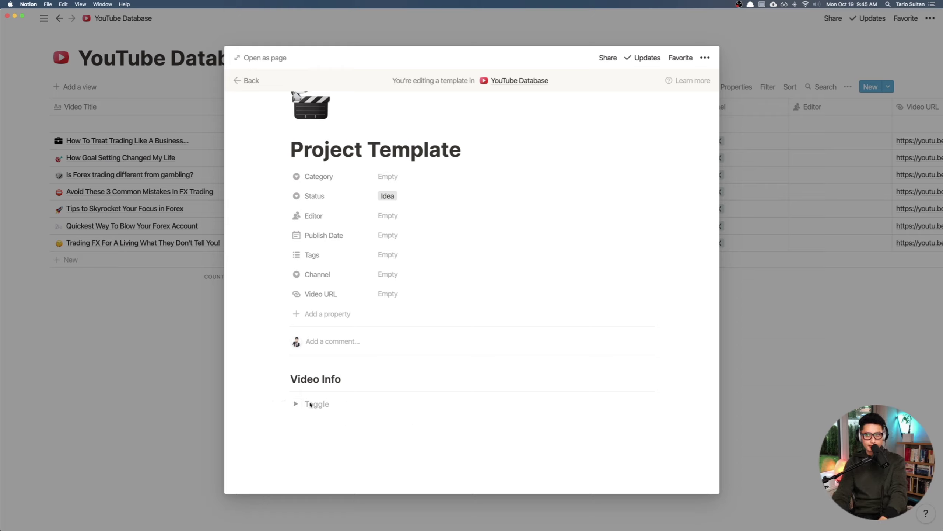
text(Title Ideas)
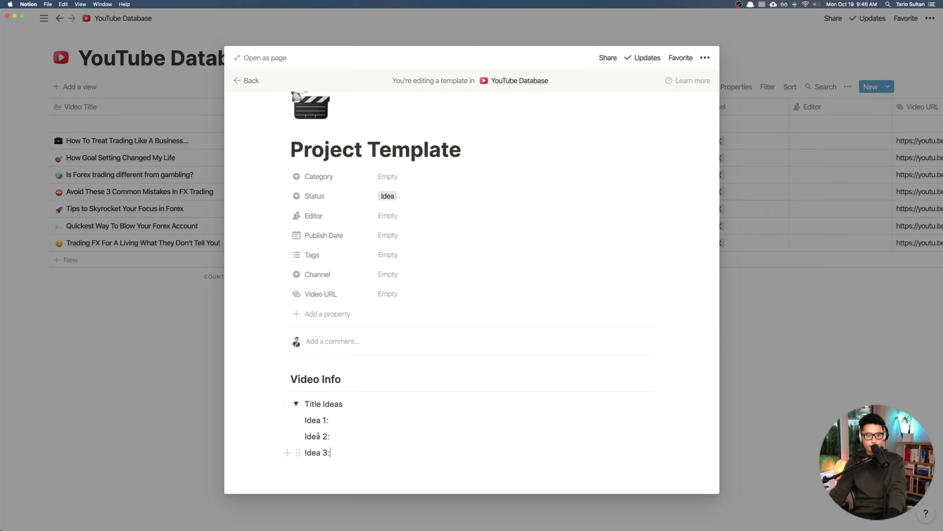
click(296, 403)
Step: Add a second toggle named "Keyword (Tags)" below Title Ideas and start a new line after it
key(Return)
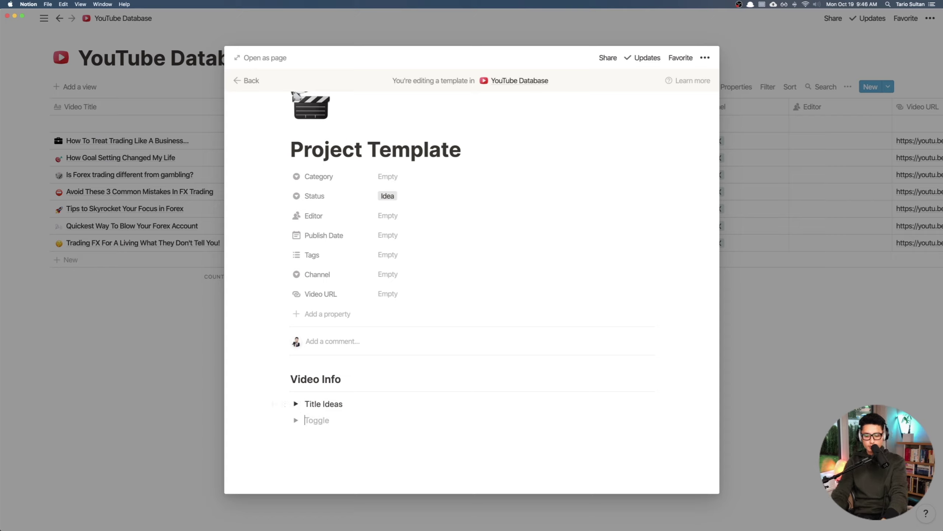
text(Keyword (Tags)
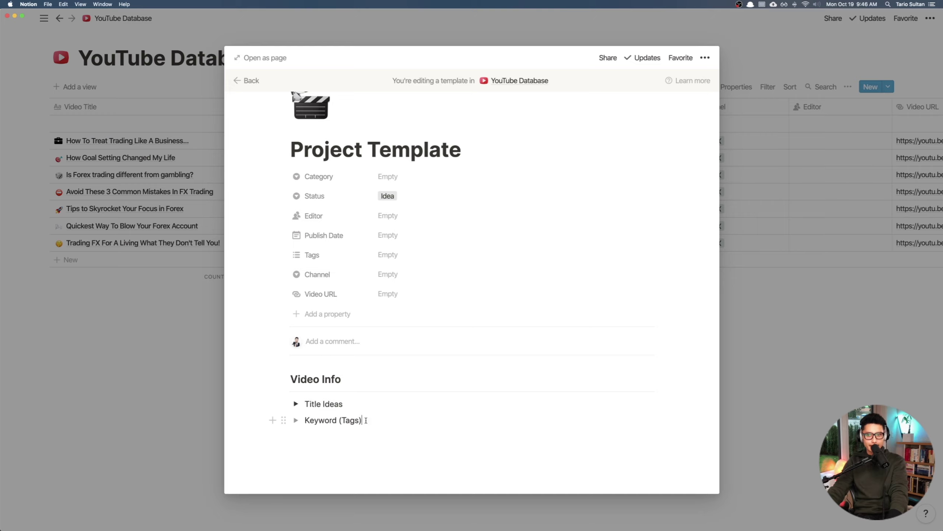
key(Return)
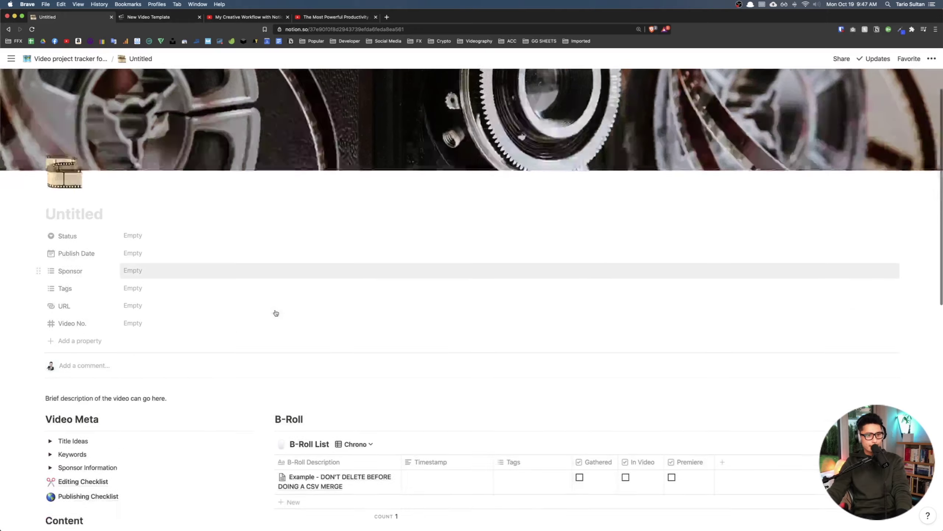
Step: In Brave, examine the sections of the untitled video project tracker page and view the "My Creative Workflow with Notion" video page
scroll(274, 312, down, 5)
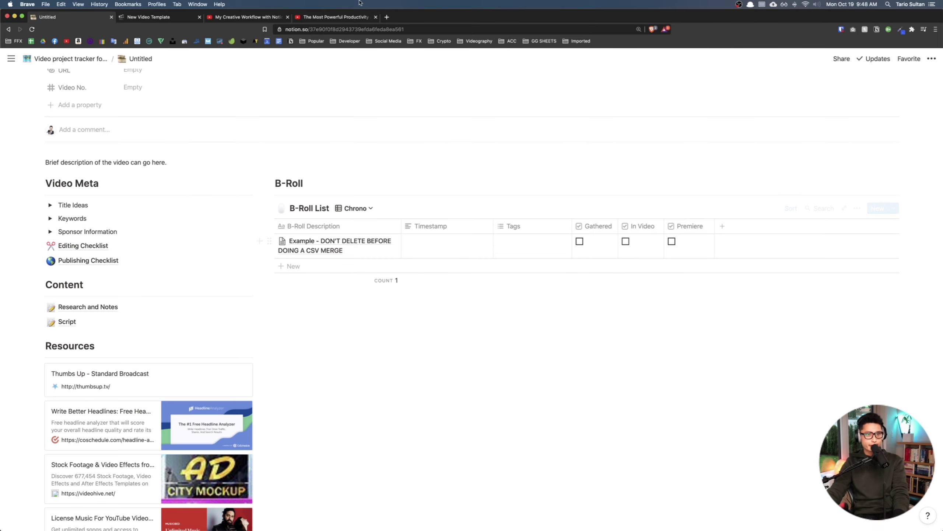
click(246, 17)
scroll(291, 283, down, 1)
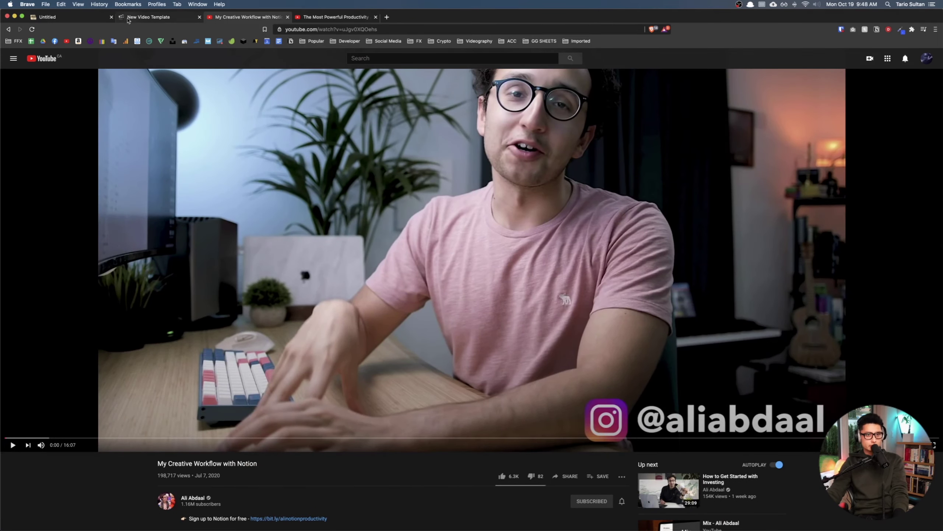
click(70, 17)
scroll(220, 253, down, 3)
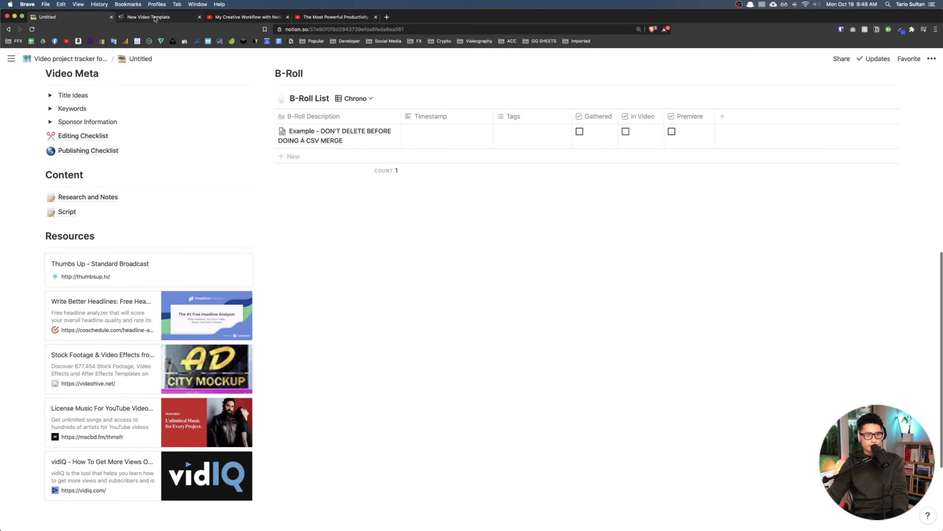
Step: Examine the title, resources and notes sections of the New Video Template page and view "The Most Powerful Productivity App I Use - Notion" video page
key(ctrl+Tab)
scroll(295, 249, down, 5)
scroll(294, 248, down, 5)
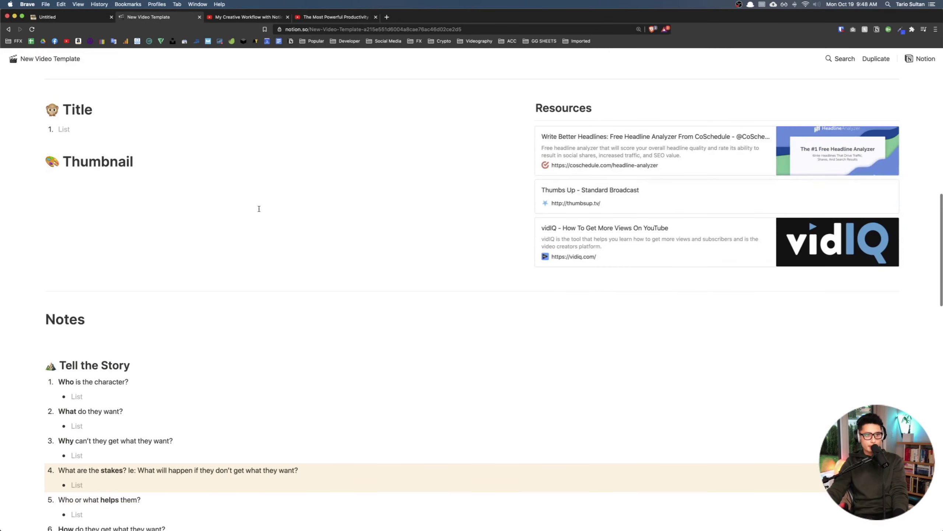
scroll(436, 185, down, 5)
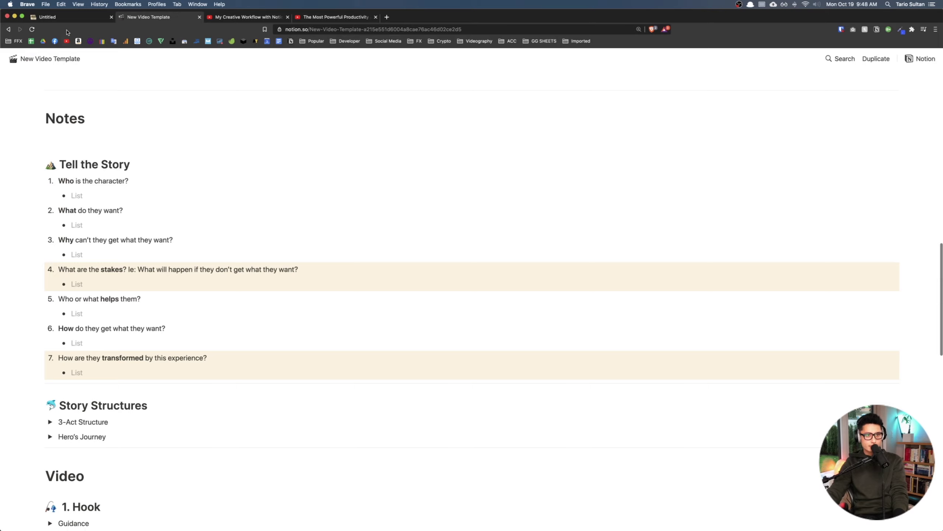
click(334, 16)
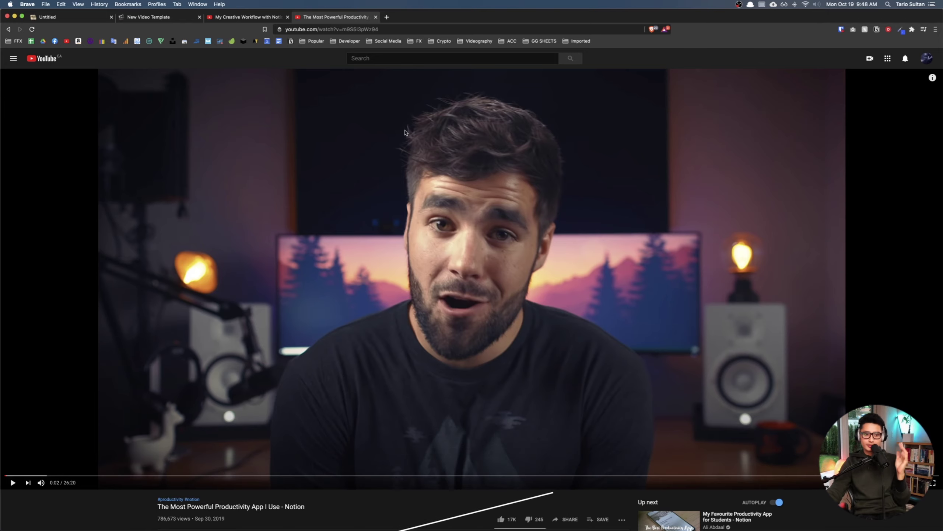
click(130, 19)
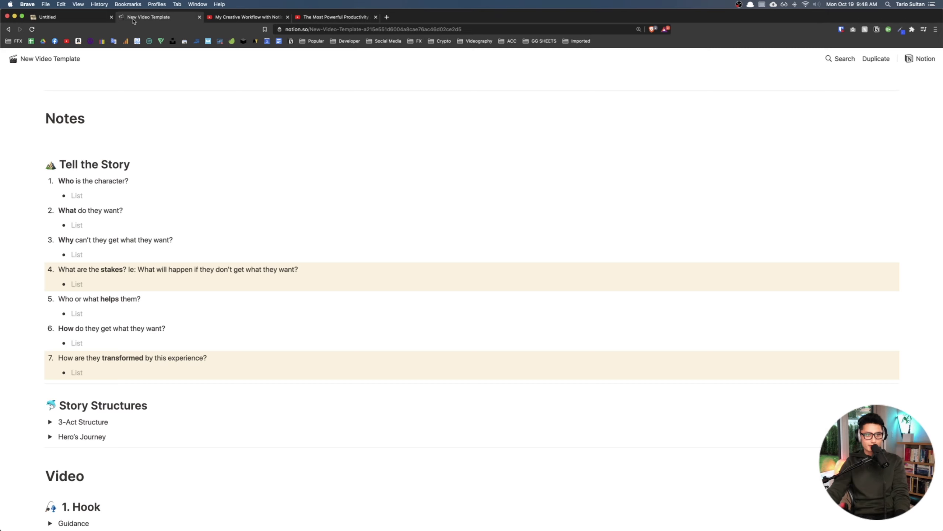
Step: Return to the untitled video project tracker page and review it from its resources up to its cover and properties
click(52, 19)
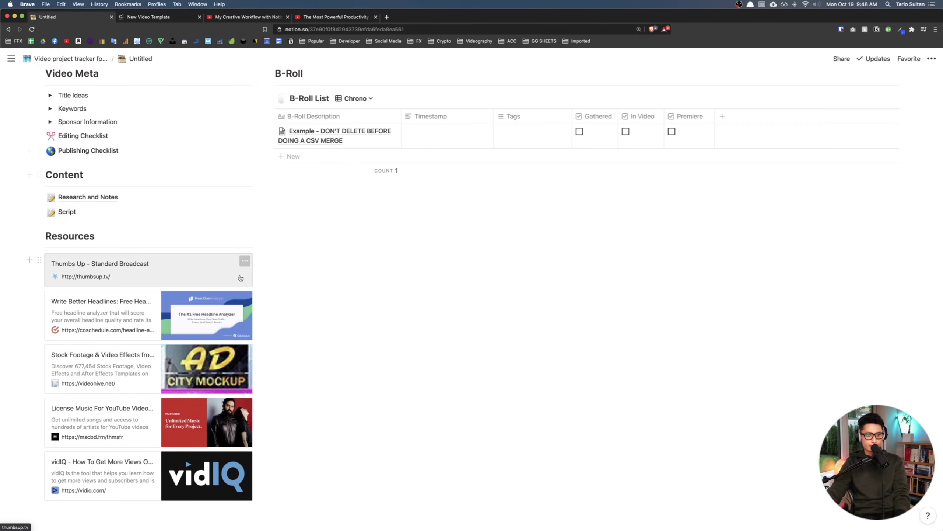
scroll(242, 264, down, 4)
scroll(241, 274, up, 7)
scroll(242, 273, up, 5)
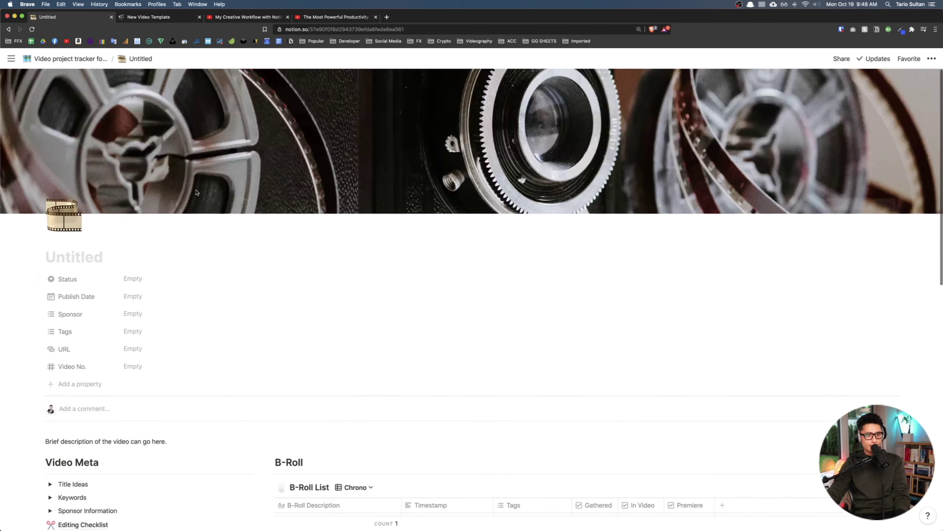
Step: Examine the Video Meta section of the untitled tracker page, expanding and collapsing Title Ideas, Keywords and Sponsor Information in turn
scroll(213, 201, down, 3)
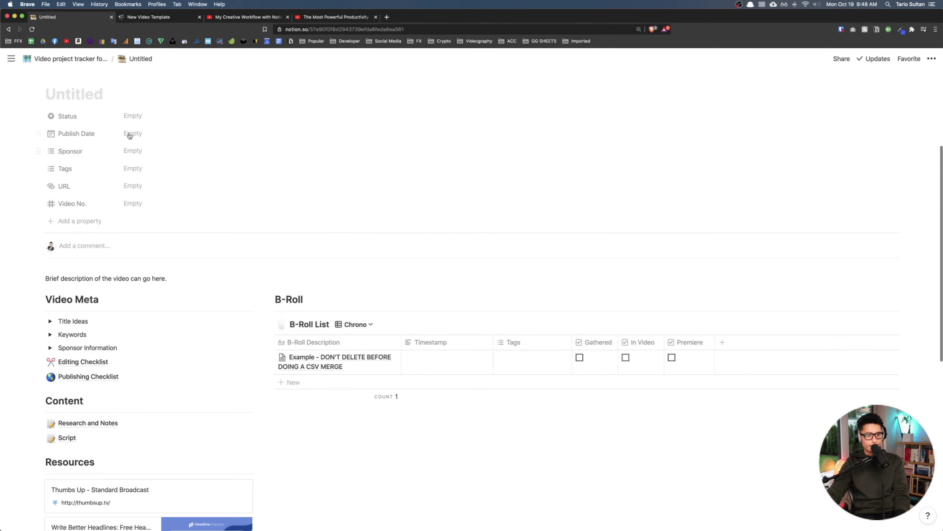
scroll(71, 374, down, 3)
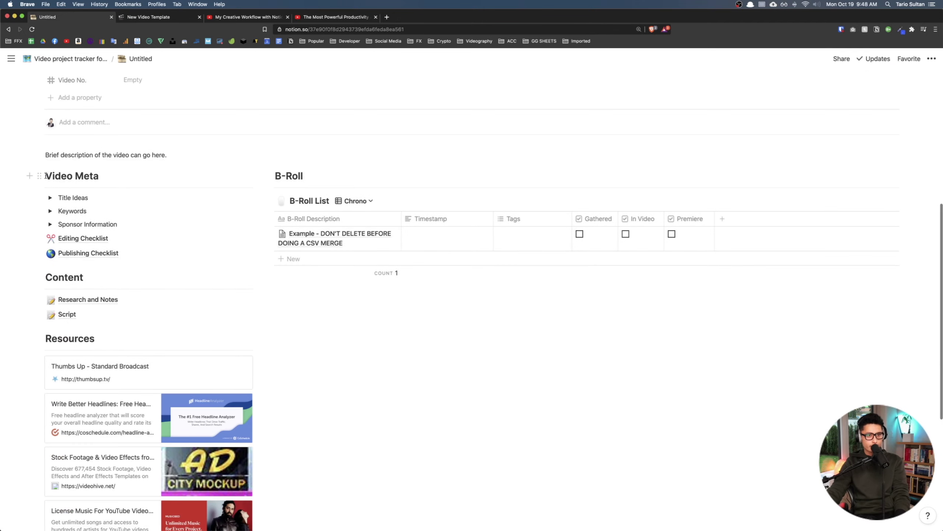
drag(46, 176, 103, 181)
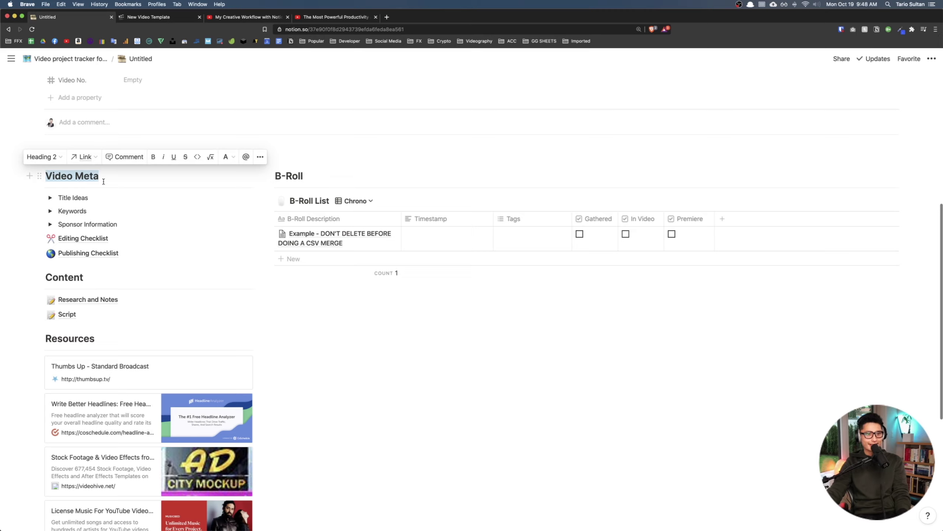
click(50, 198)
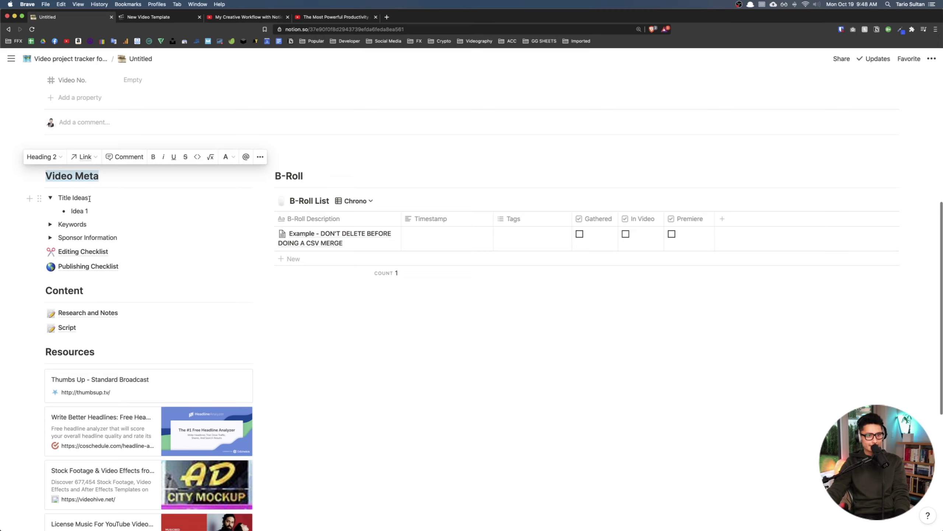
click(50, 198)
click(46, 212)
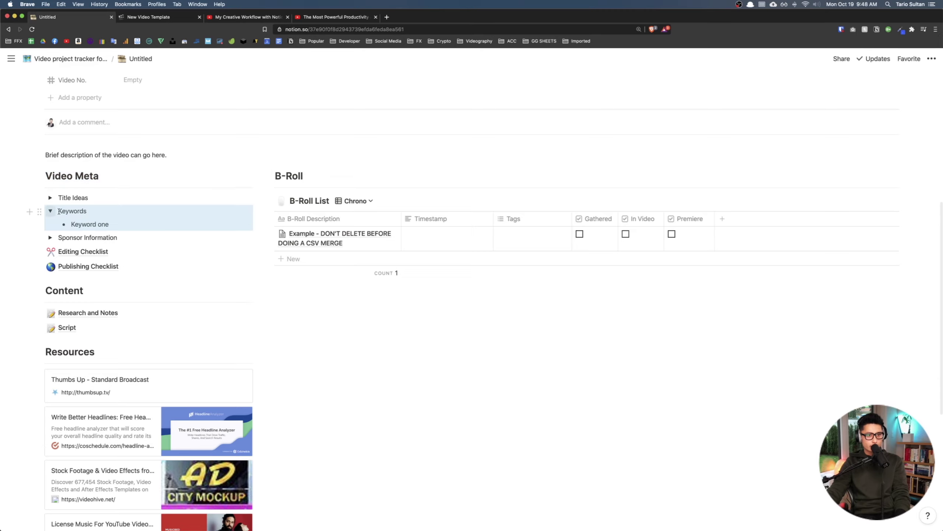
click(50, 211)
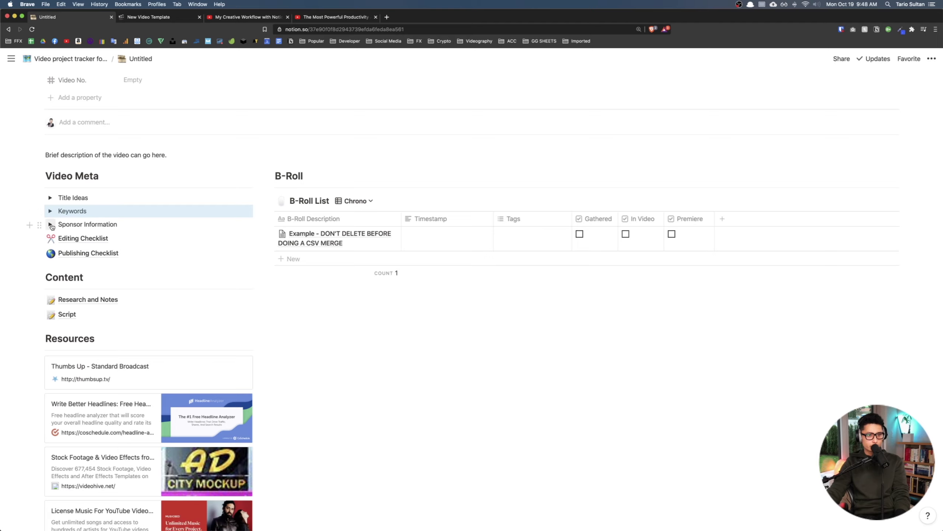
click(50, 224)
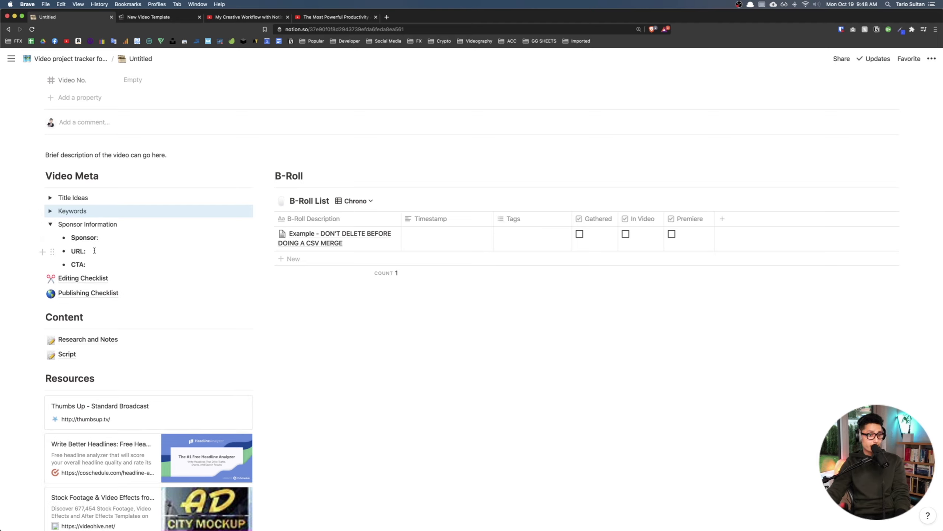
click(51, 224)
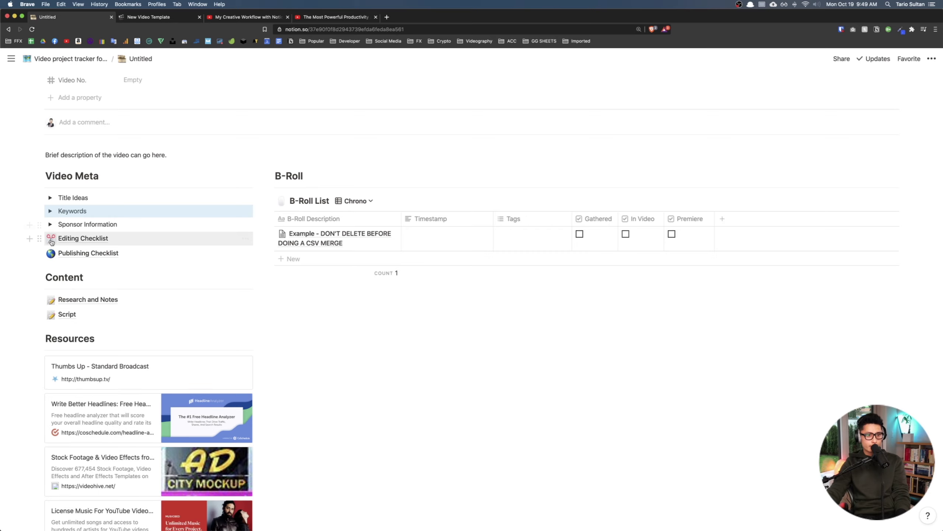
Step: View the whole Editing Checklist subpage and return to the untitled video project page
click(74, 244)
scroll(360, 298, down, 10)
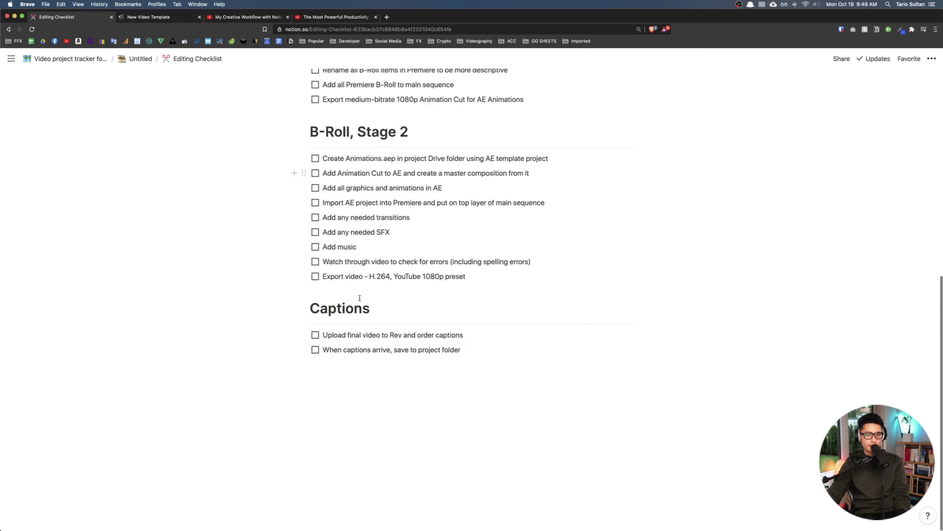
scroll(360, 298, up, 10)
click(140, 58)
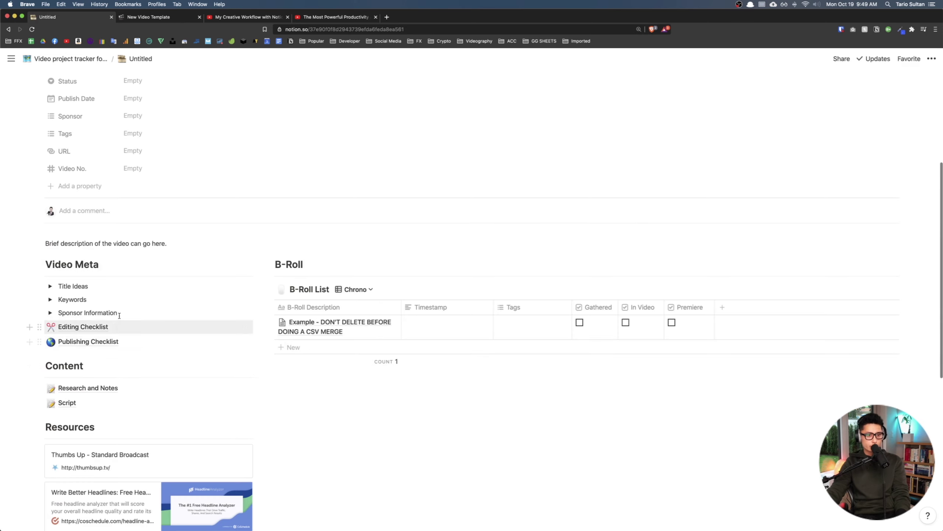
Step: View the Publishing Checklist subpage and return to the untitled video project page
click(79, 342)
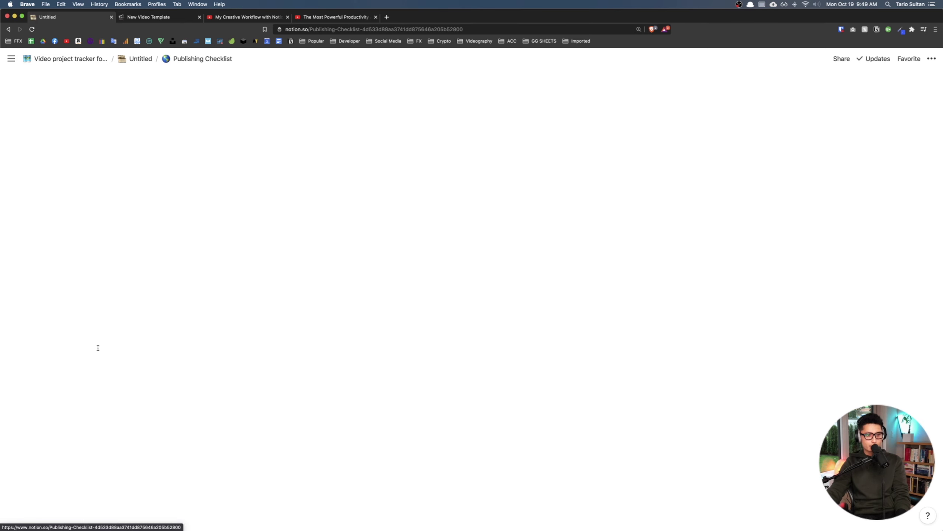
scroll(283, 284, down, 5)
scroll(282, 284, up, 5)
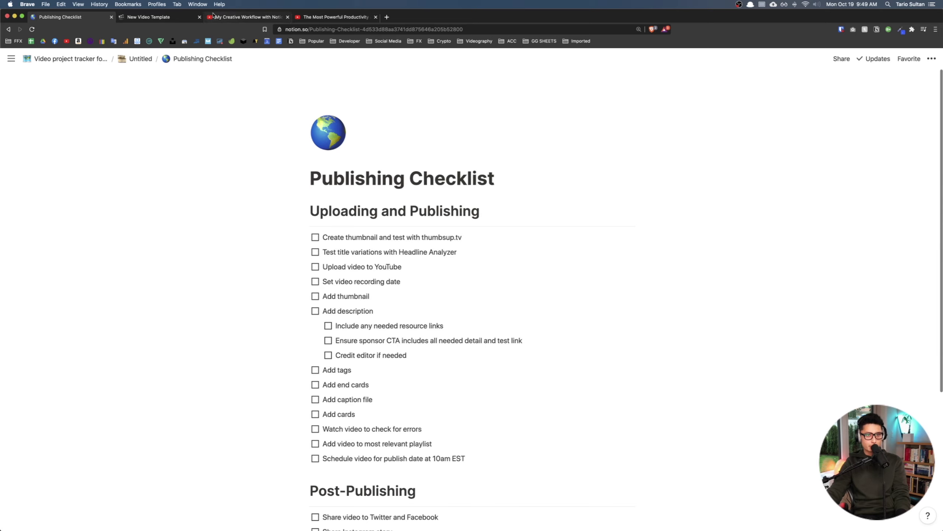
click(140, 58)
Step: Review the project page's properties and Video Meta section, and view the Research and Notes subpage under Content before returning
scroll(82, 349, down, 8)
scroll(82, 349, up, 1)
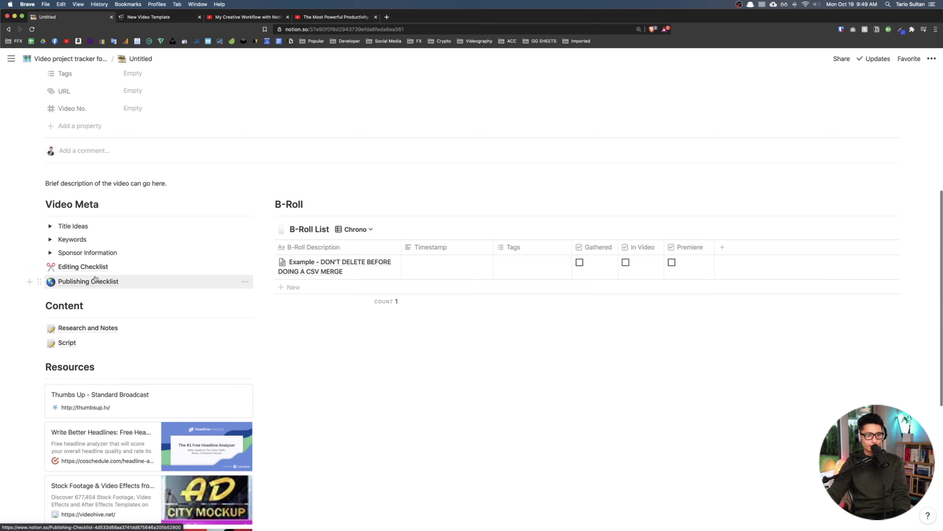
scroll(99, 277, up, 4)
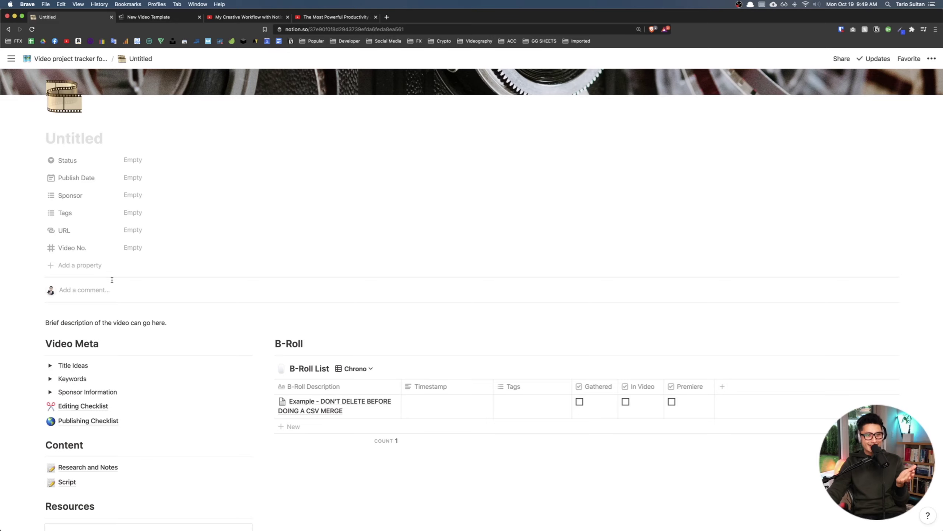
scroll(113, 287, down, 1)
scroll(112, 287, down, 6)
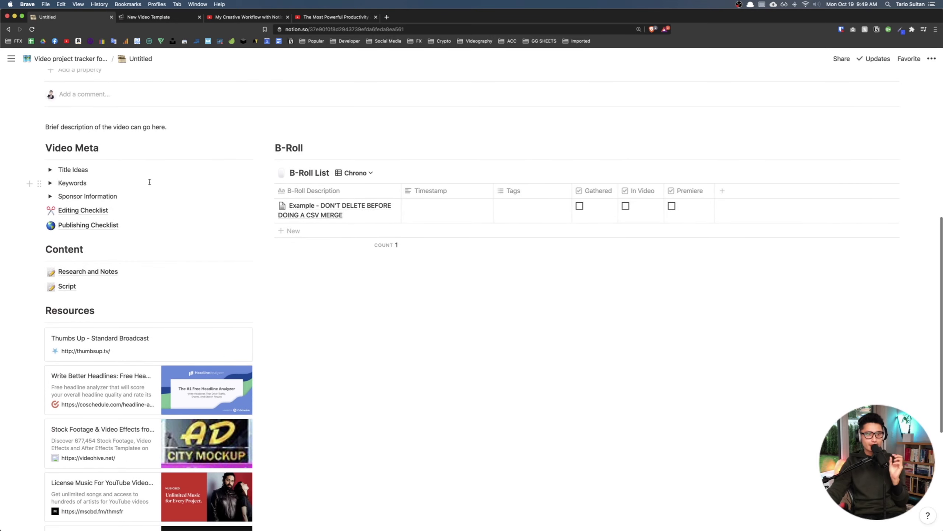
scroll(724, 223, down, 1)
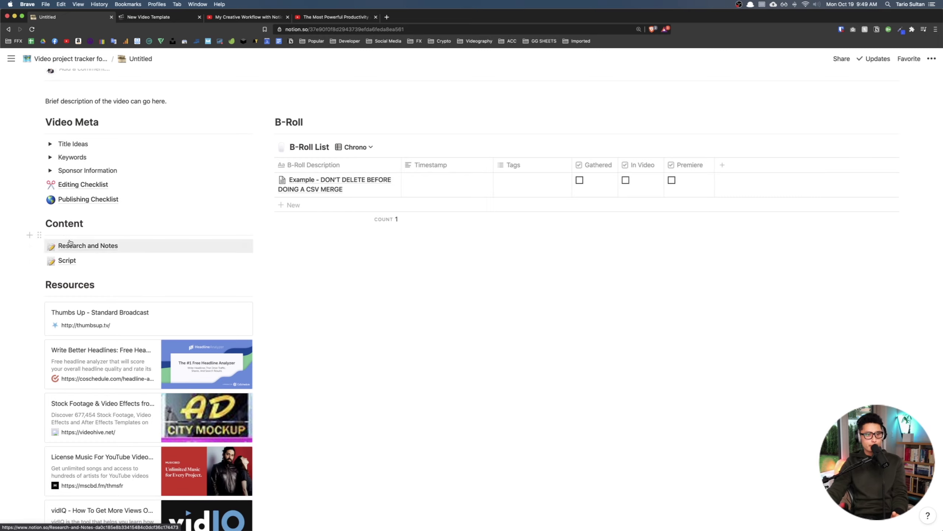
click(83, 253)
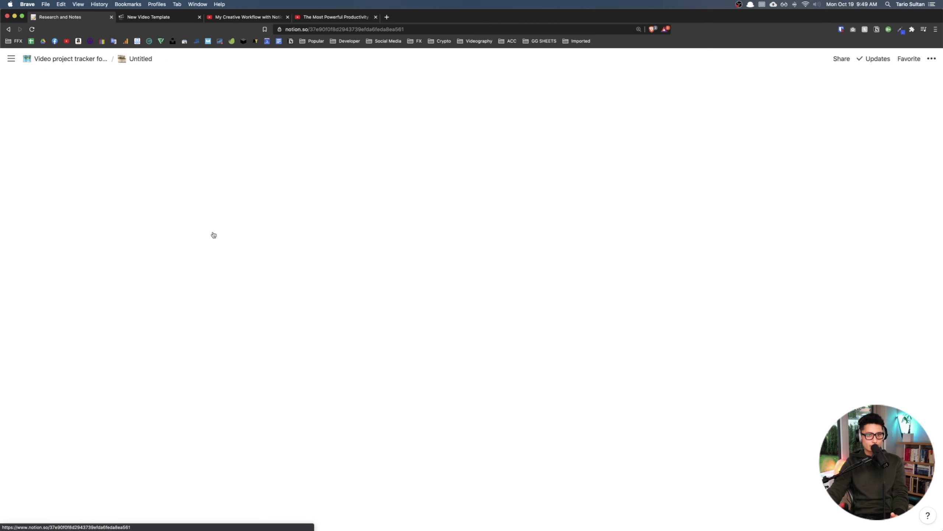
Step: Examine the Resources links and the B-Roll List table on the untitled project page
scroll(164, 242, down, 10)
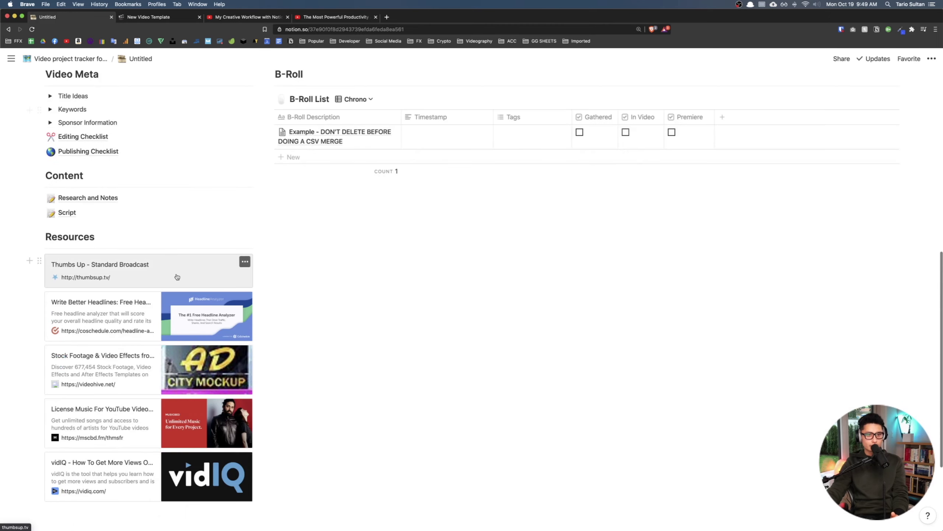
scroll(177, 277, up, 3)
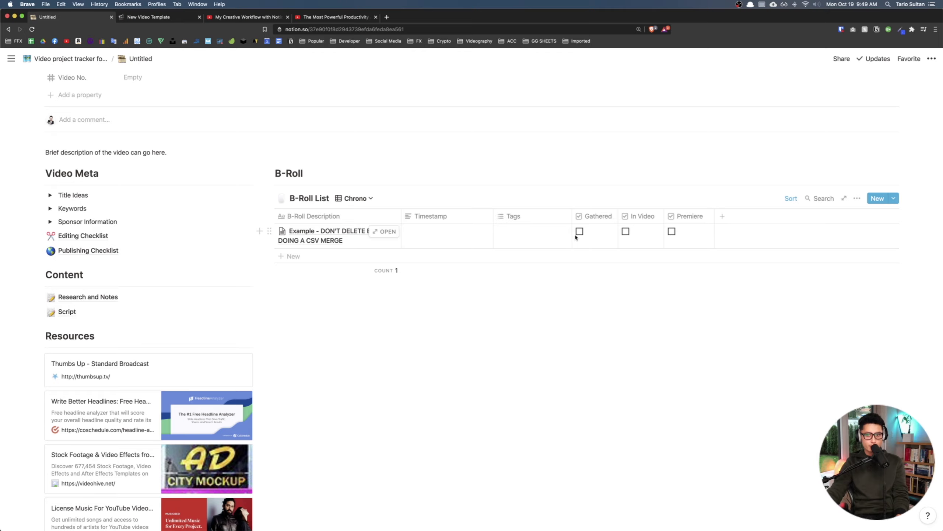
scroll(559, 241, down, 2)
scroll(558, 240, up, 4)
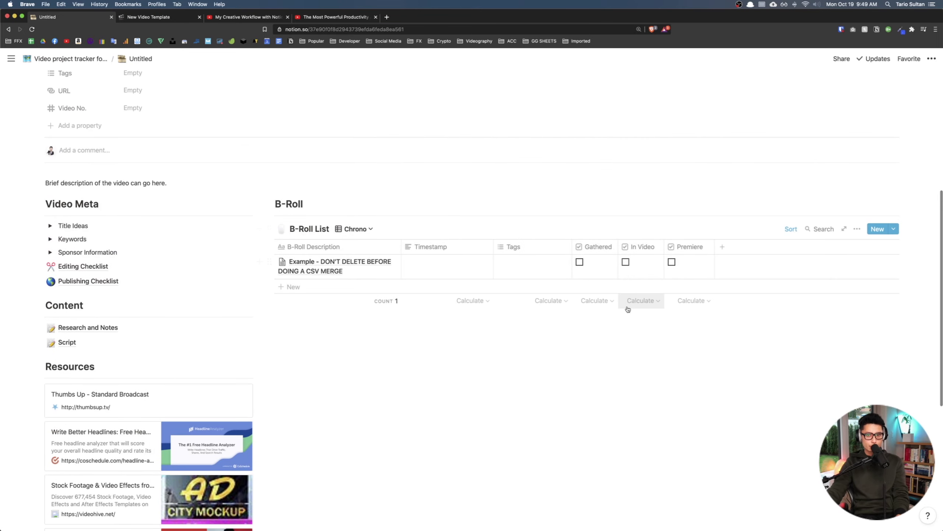
Step: Compare the New Video Template page's Title, Thumbnail and Resources sections with the untitled video project page
click(152, 19)
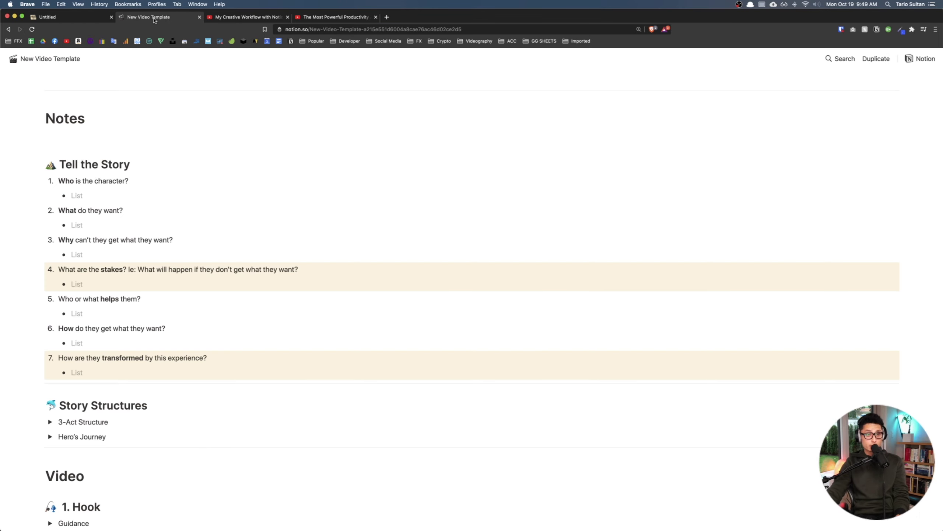
scroll(200, 158, up, 6)
scroll(203, 159, up, 8)
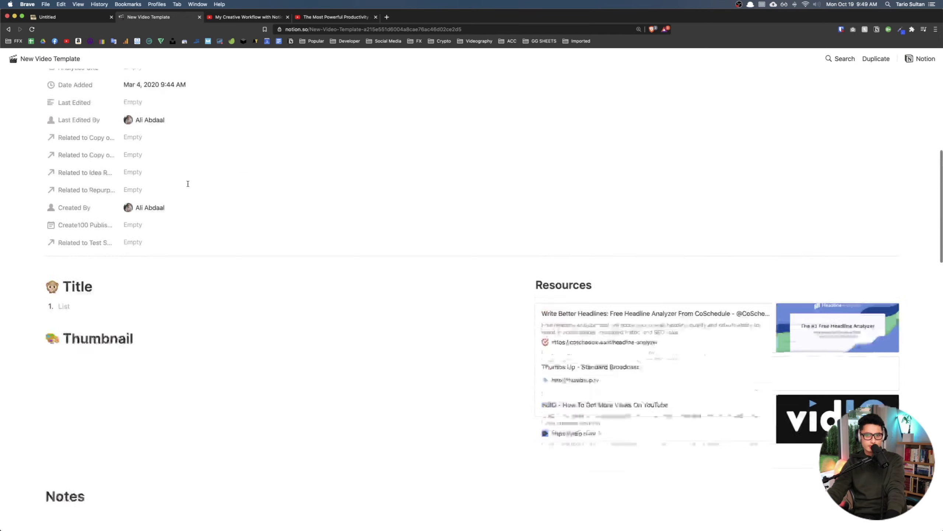
scroll(187, 186, down, 6)
scroll(188, 190, down, 2)
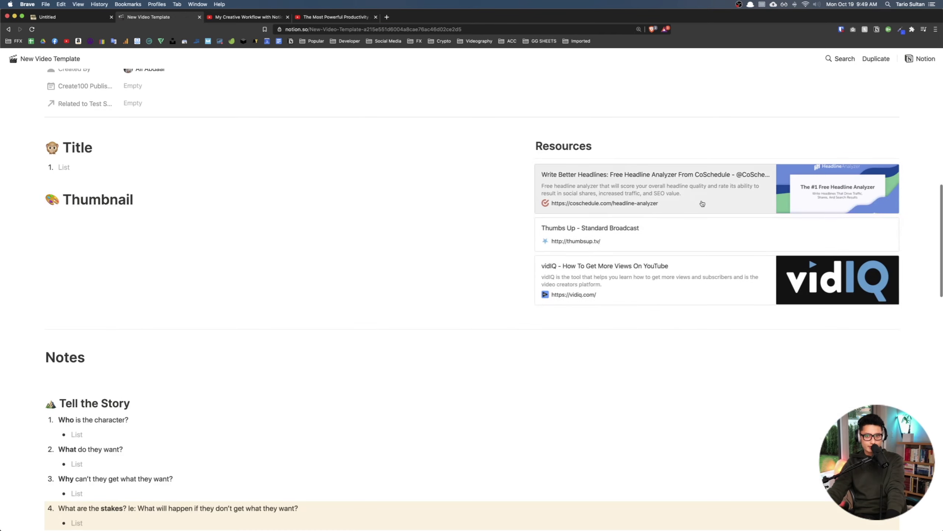
key(ctrl+shift+Tab)
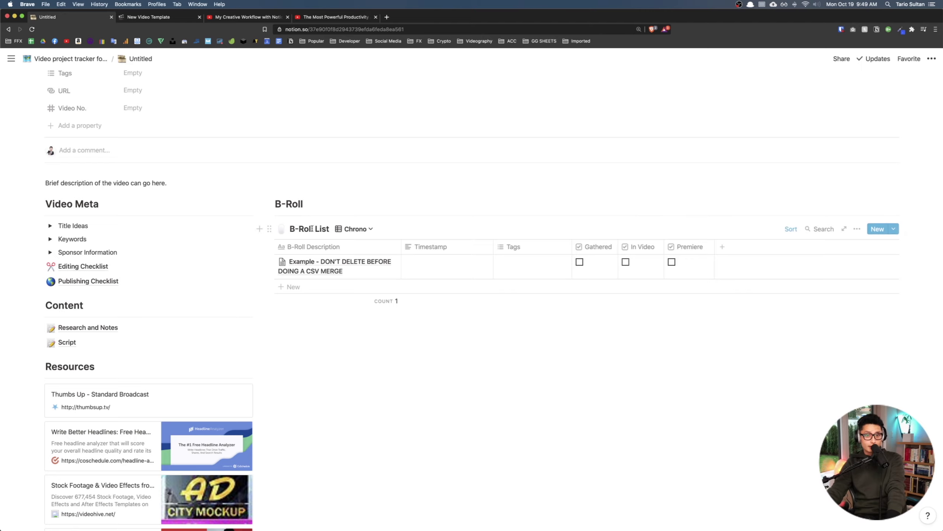
key(ctrl+Tab)
Step: Examine the Tell the Story questions, Story Structures and Video outline sections of the New Video Template page
scroll(193, 252, down, 3)
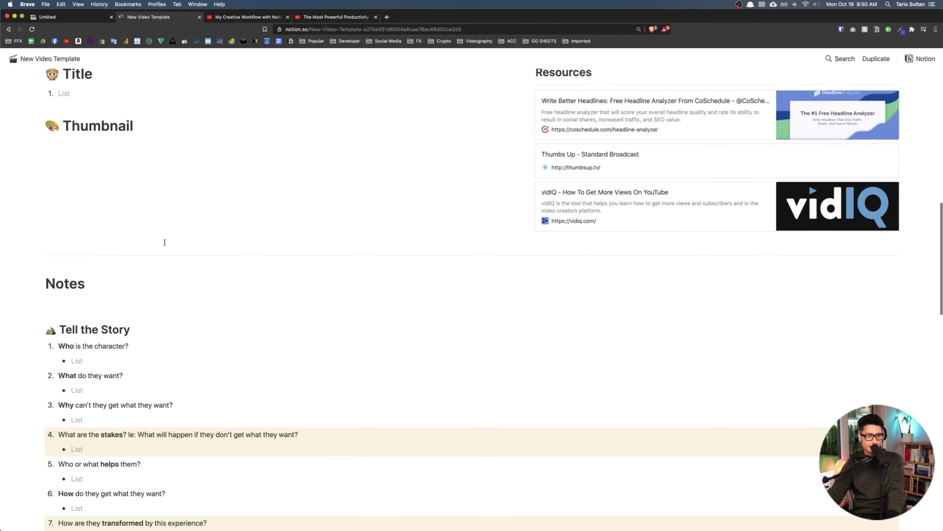
scroll(150, 244, down, 4)
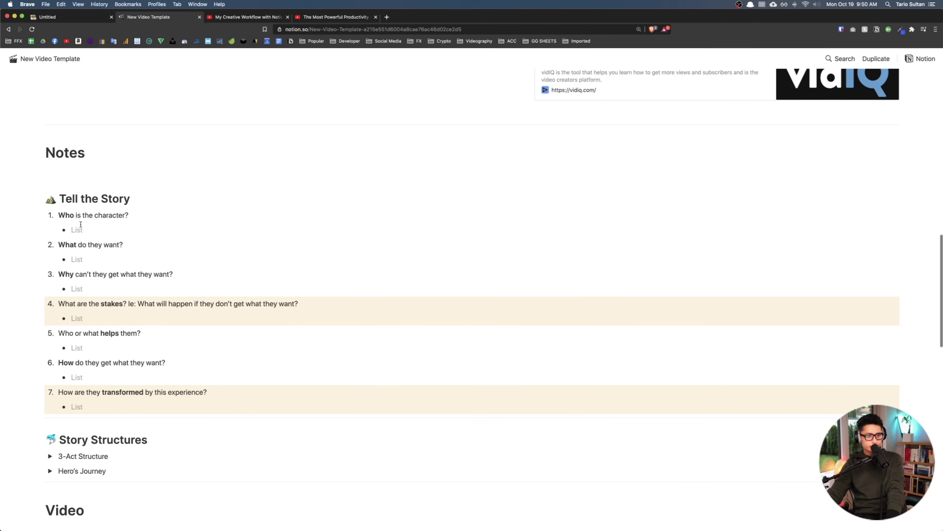
scroll(107, 238, down, 2)
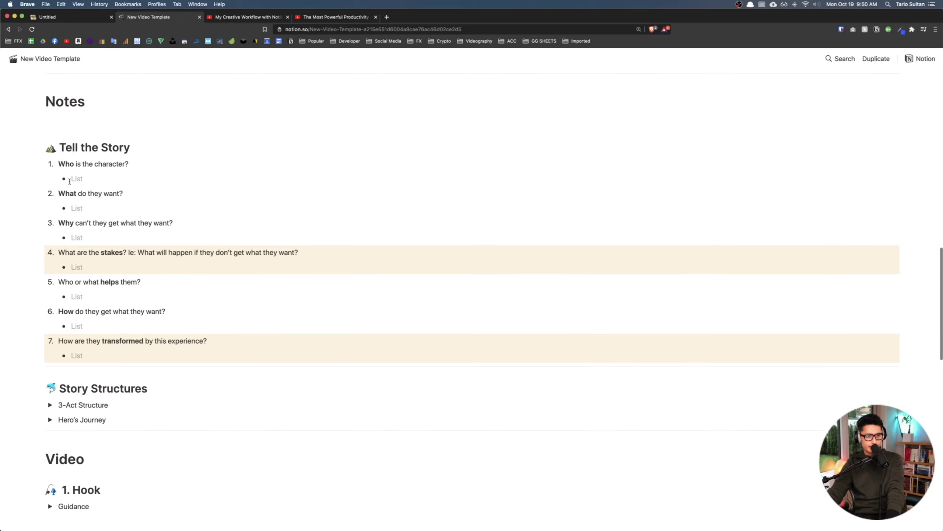
scroll(167, 295, down, 4)
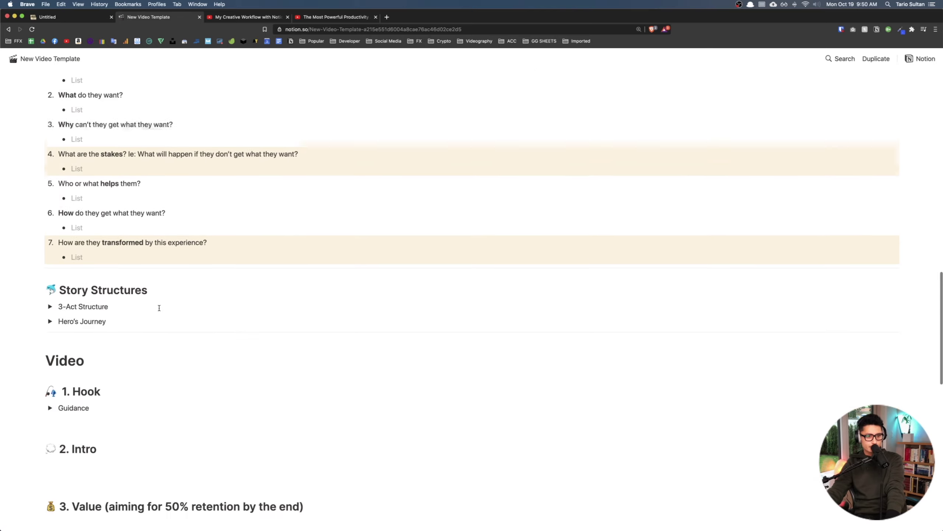
scroll(143, 298, up, 5)
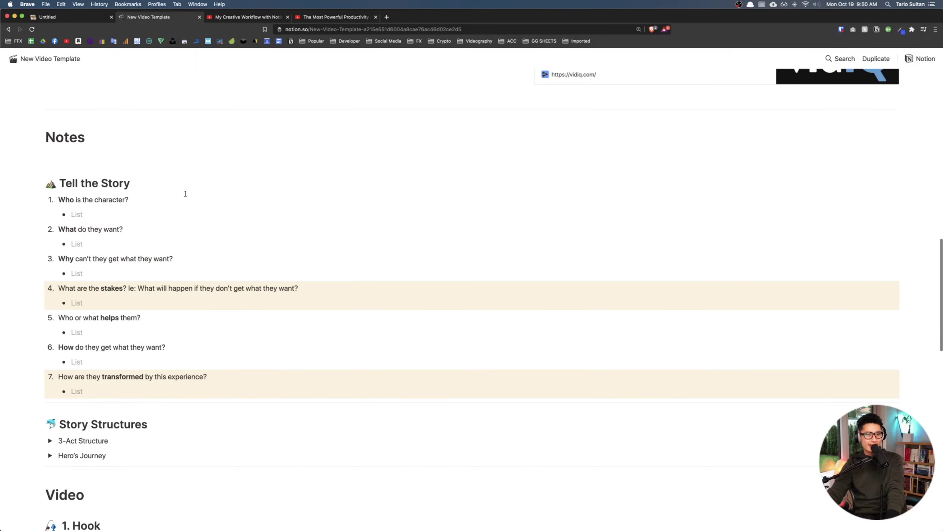
scroll(115, 242, down, 5)
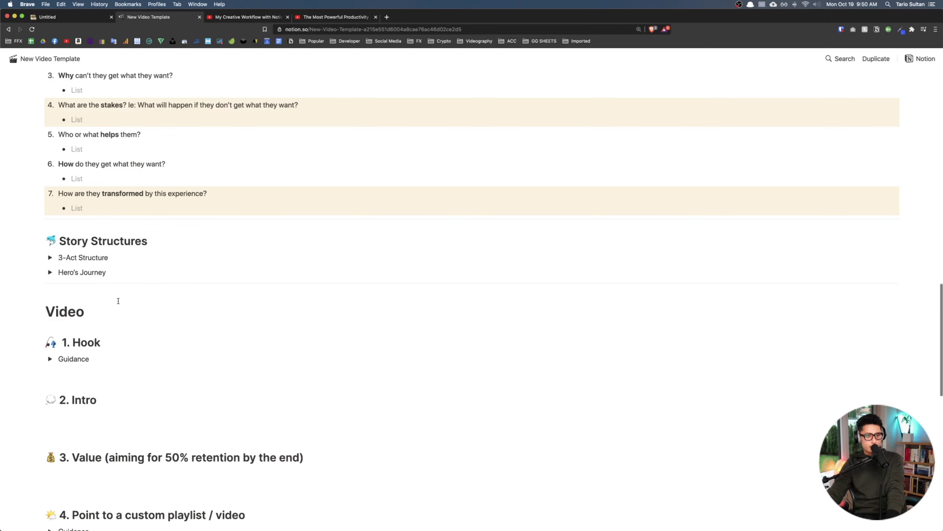
scroll(118, 300, up, 7)
scroll(176, 316, down, 3)
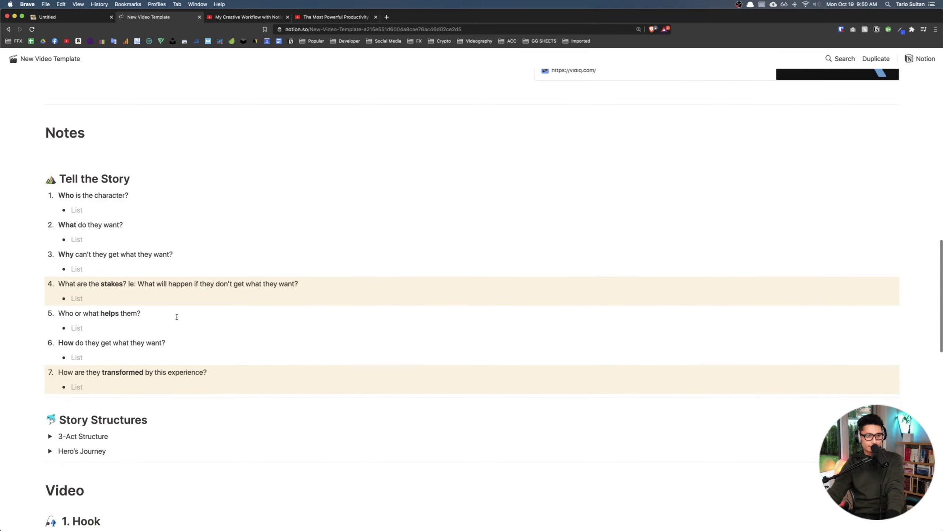
scroll(178, 282, down, 6)
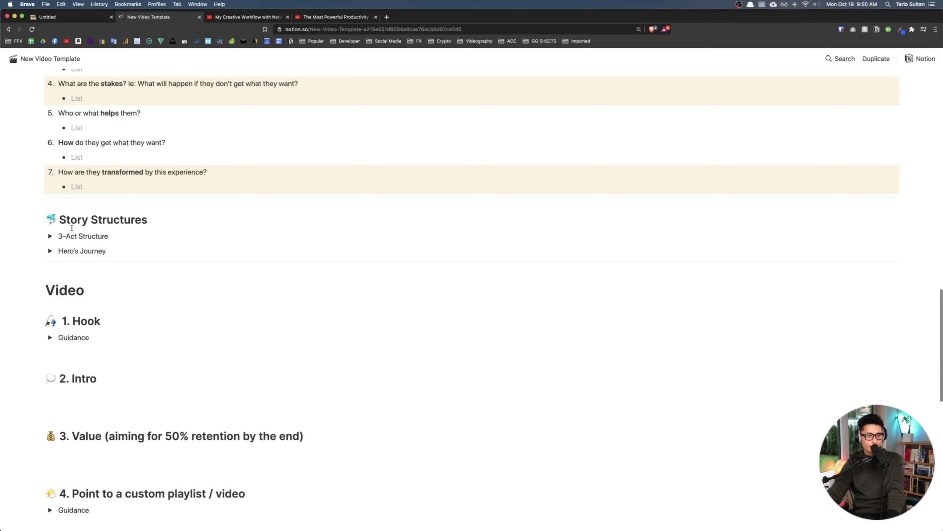
Step: View the 3-Act Structure diagram under Story Structures, collapse it and expand the Hero's Journey outline
click(51, 236)
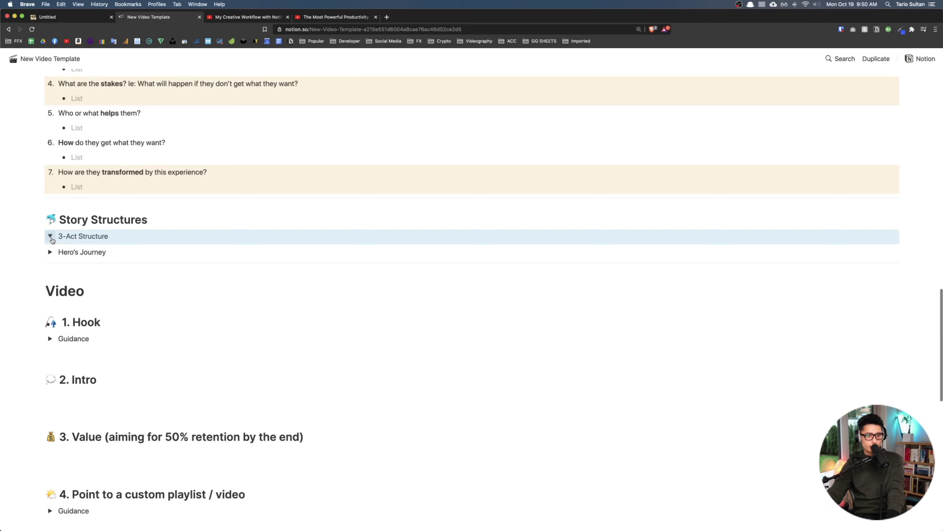
scroll(120, 266, down, 3)
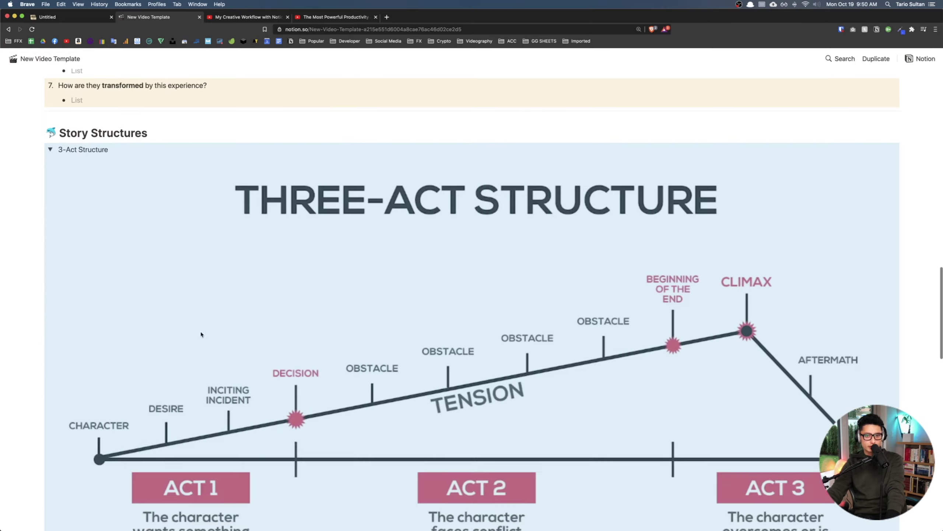
click(50, 150)
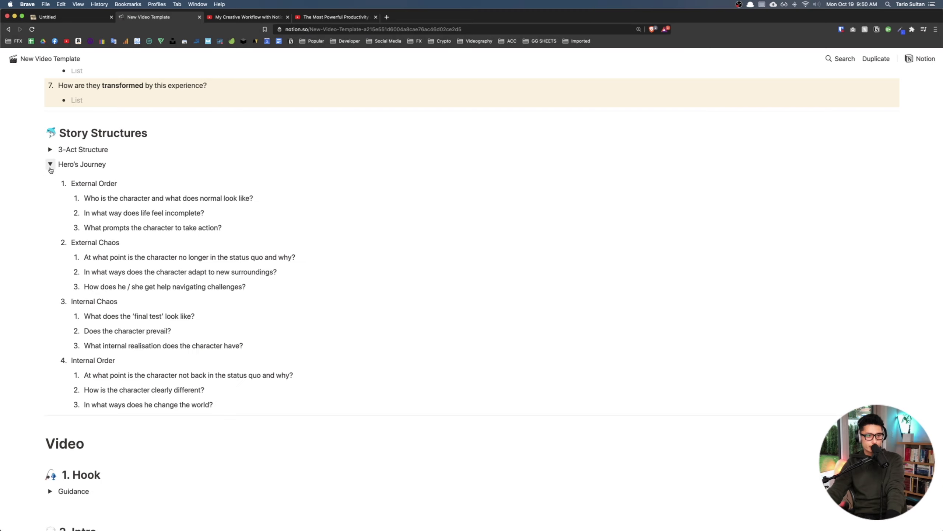
Step: Collapse the Hero's Journey outline and examine the Video, Uploading and Publishing, and Post-Publishing sections of the New Video Template page
click(50, 165)
scroll(55, 192, down, 5)
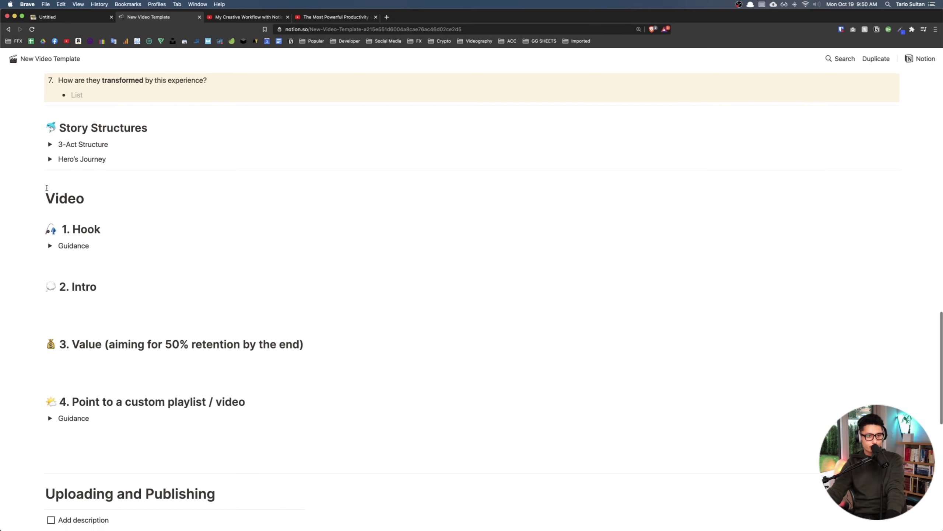
scroll(56, 194, down, 2)
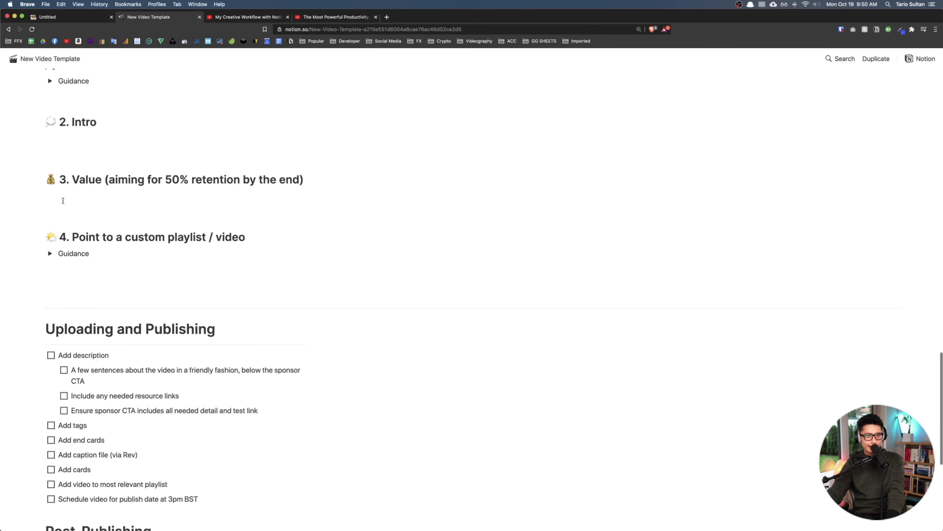
scroll(63, 201, down, 10)
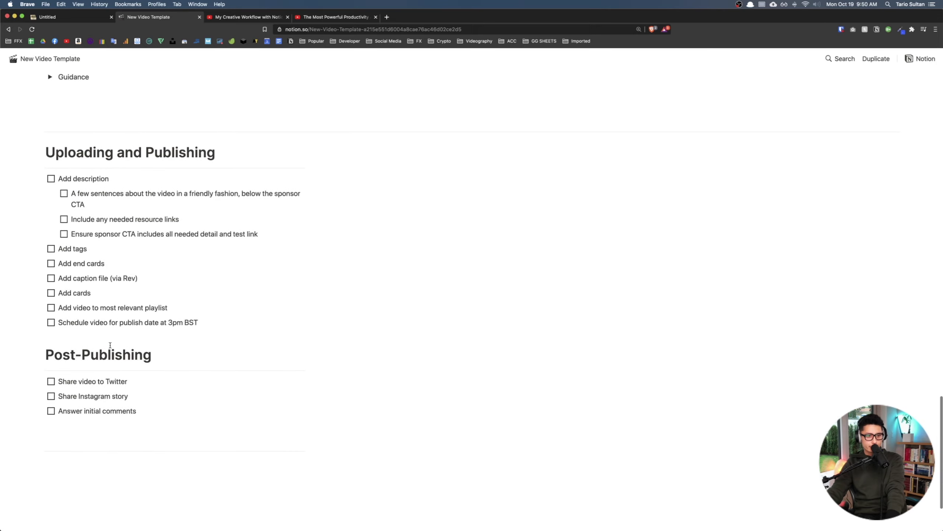
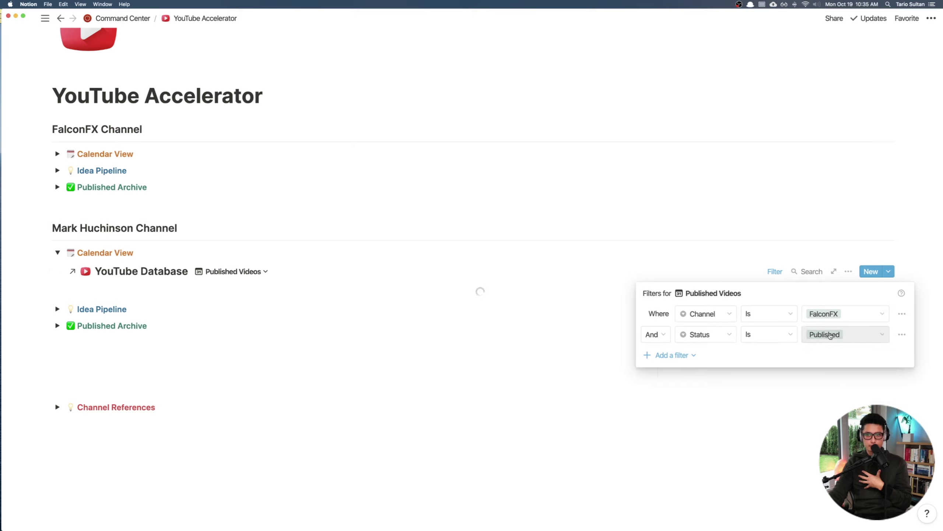
Step: Switch the Channel filter of the second channel's Calendar View from FalconFX to that section's own channel and collapse the toggle
click(833, 337)
click(827, 318)
click(827, 317)
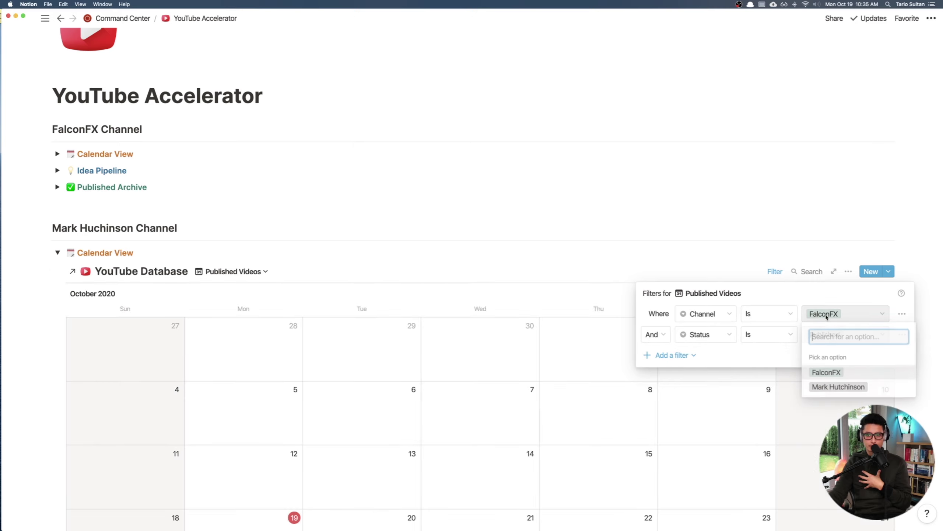
click(839, 386)
click(708, 258)
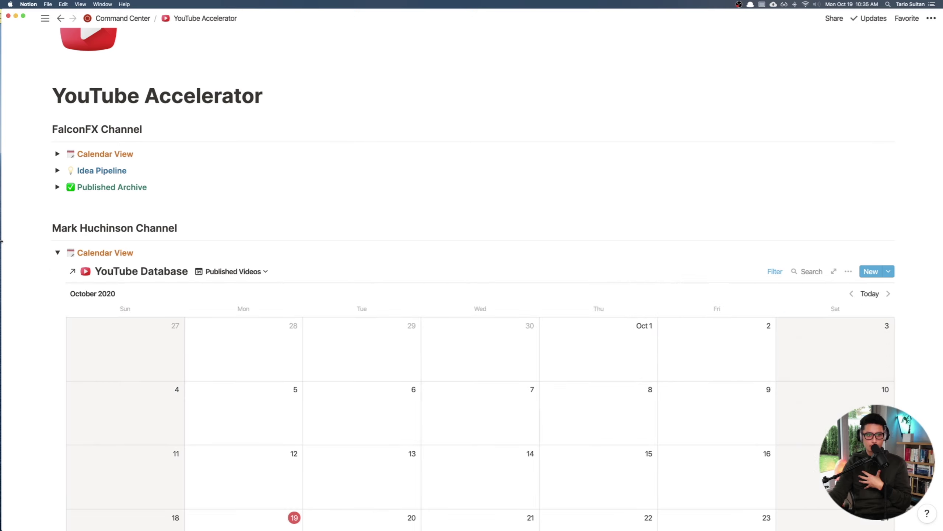
click(57, 252)
Step: In the second channel's Idea Pipeline, change the table's Channel filter from FalconFX to that section's own channel and collapse it
click(56, 269)
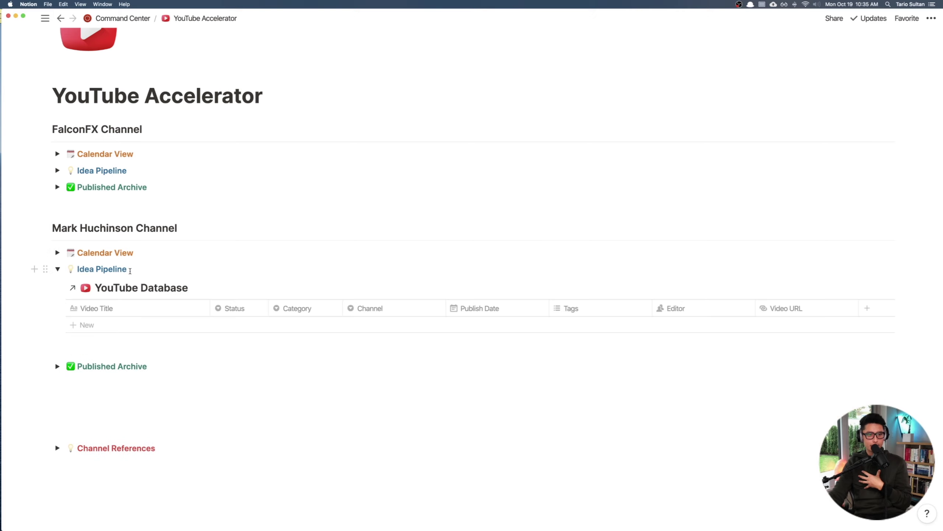
click(775, 284)
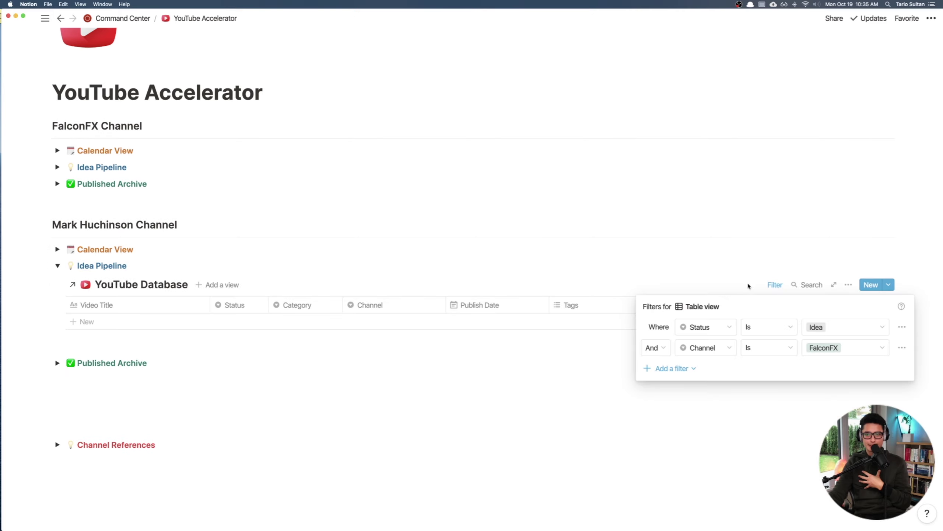
click(833, 351)
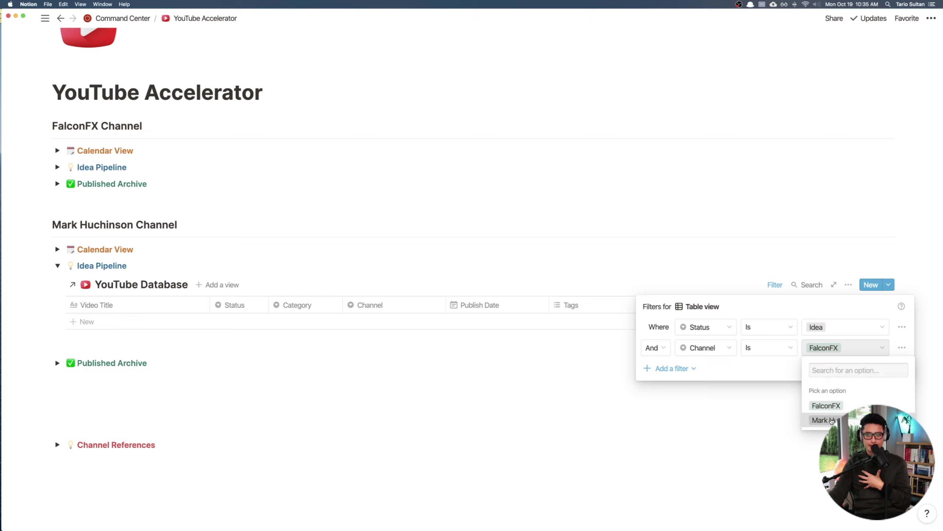
click(823, 421)
click(596, 246)
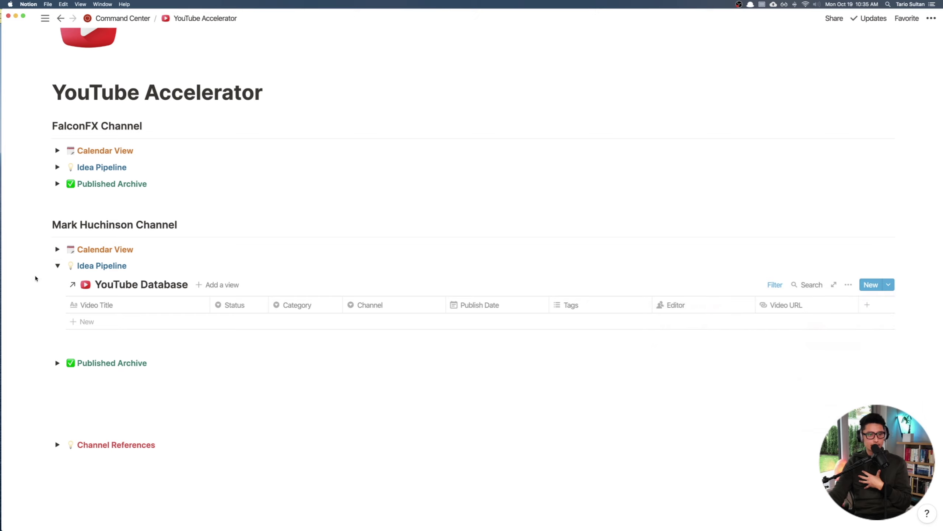
click(57, 265)
Step: Expand both Published Archive sections, and in FalconFX's archive show the Table view and move Gallery view above it in the view order
click(57, 282)
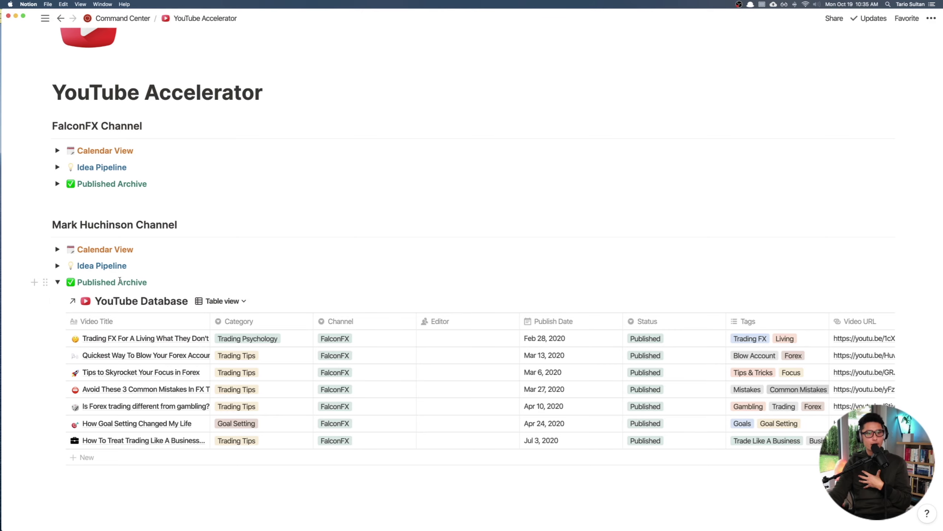
click(57, 183)
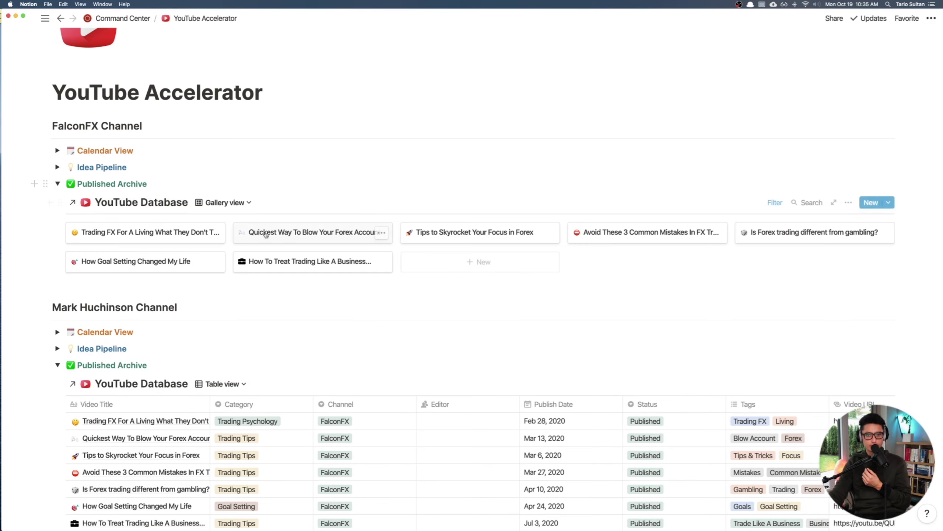
scroll(483, 198, down, 3)
click(224, 119)
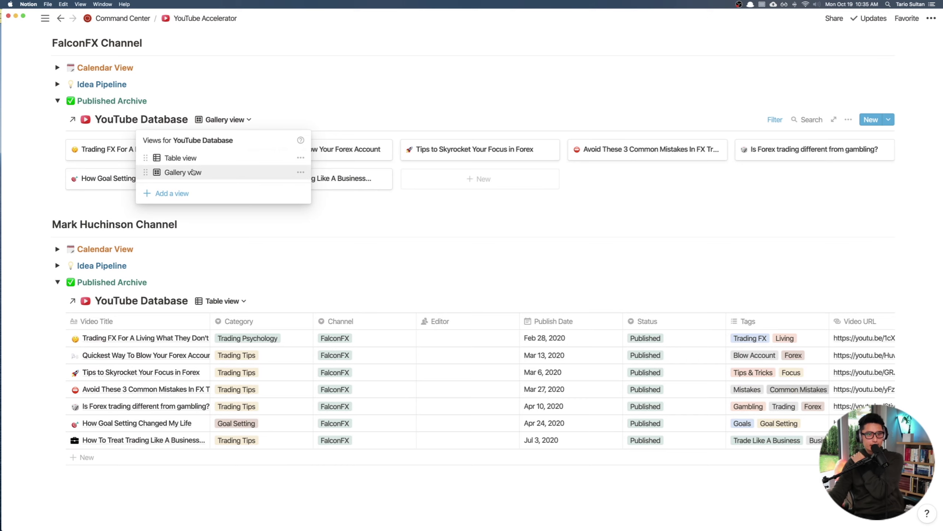
click(190, 159)
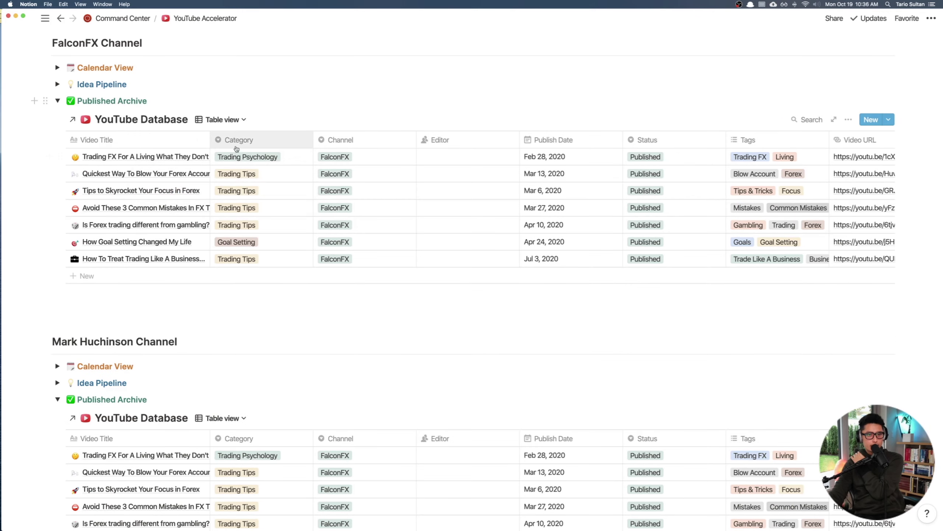
click(240, 121)
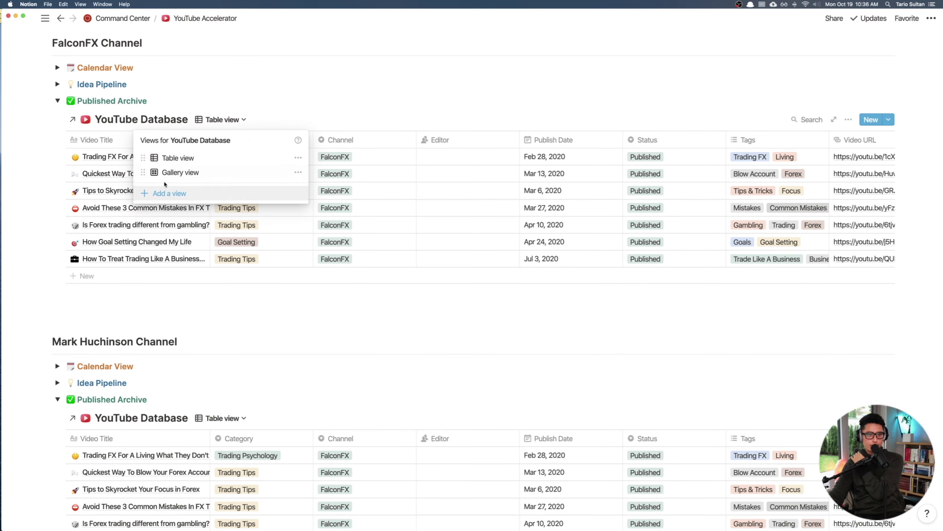
drag(142, 172, 142, 158)
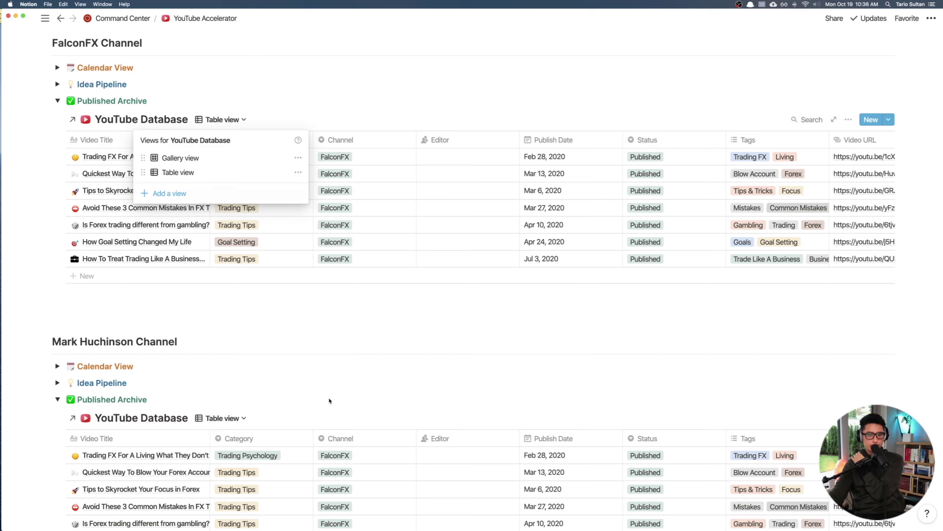
click(319, 312)
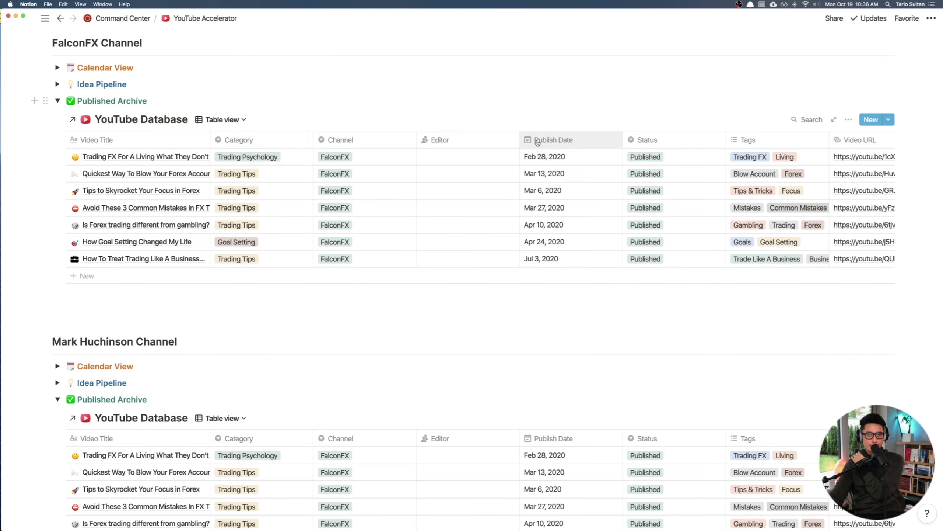
Step: Reorder the FalconFX archive table's columns so Editor sits between Tags and Video URL, and Status comes right after Video Title
drag(463, 142, 727, 147)
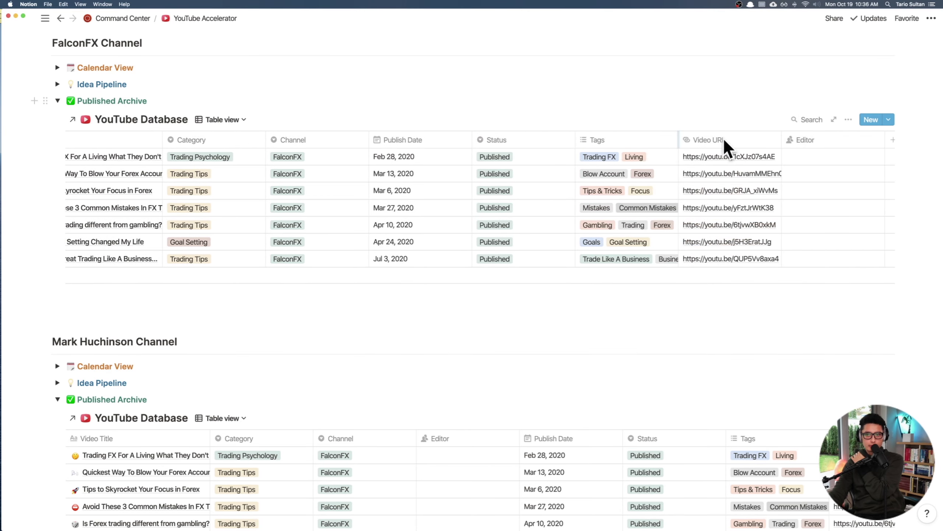
scroll(643, 146, left, 2)
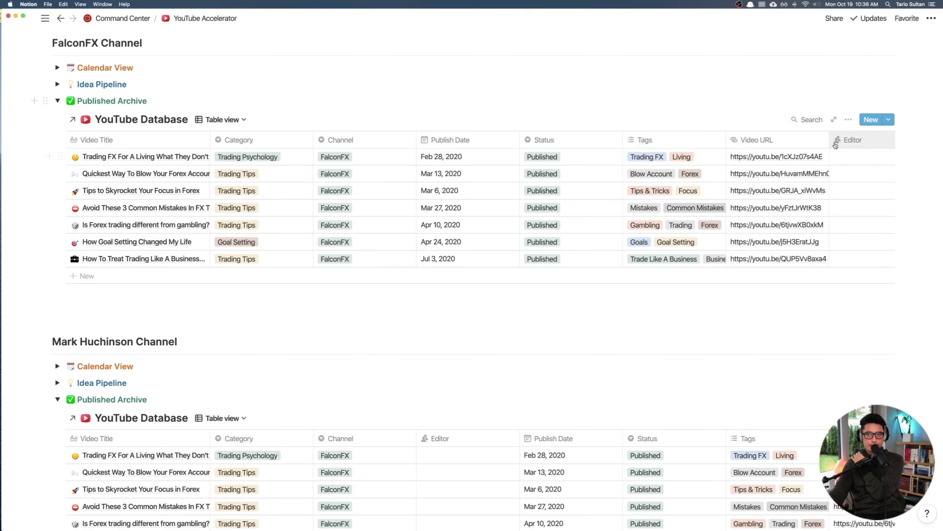
drag(836, 144, 748, 143)
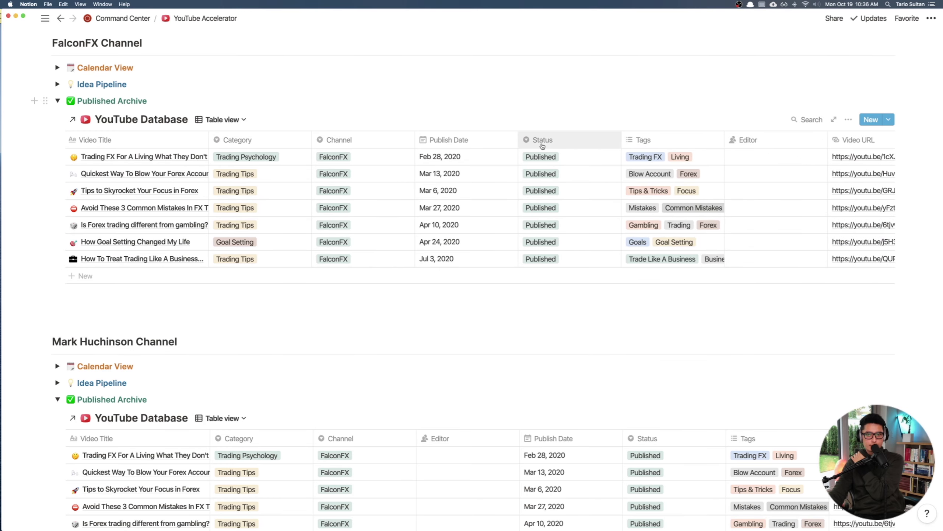
drag(542, 146, 253, 143)
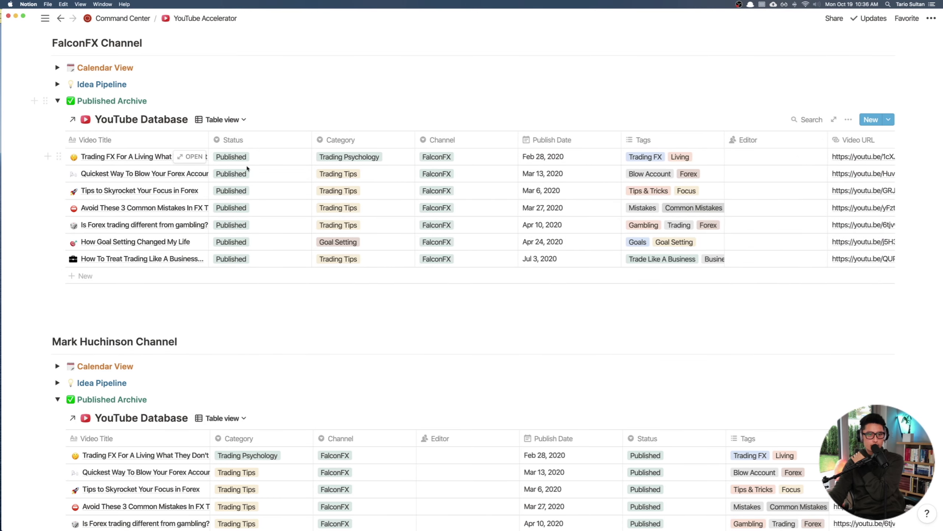
Step: Narrow the Status, Category and Channel columns of the FalconFX archive table, and return the archive to Gallery view
drag(312, 143, 252, 144)
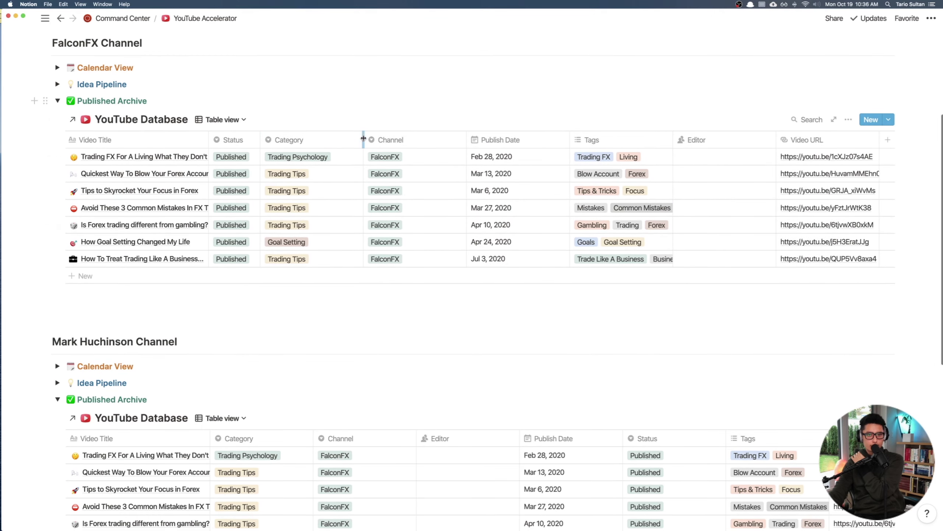
drag(363, 139, 342, 139)
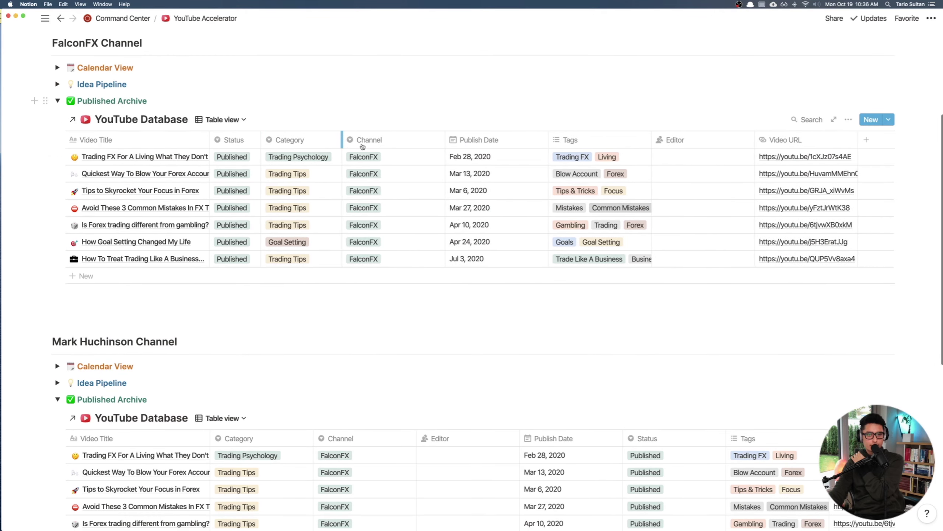
click(443, 139)
click(443, 139)
drag(443, 139, 398, 140)
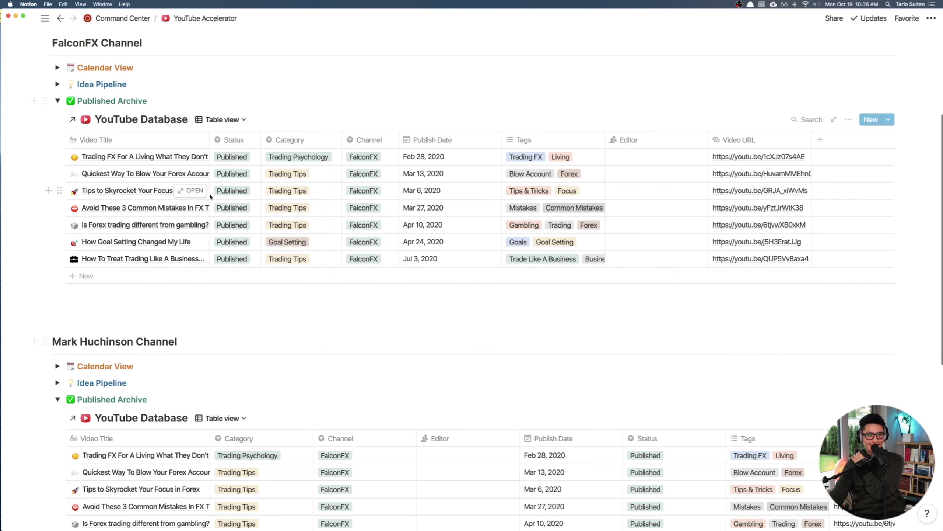
click(220, 119)
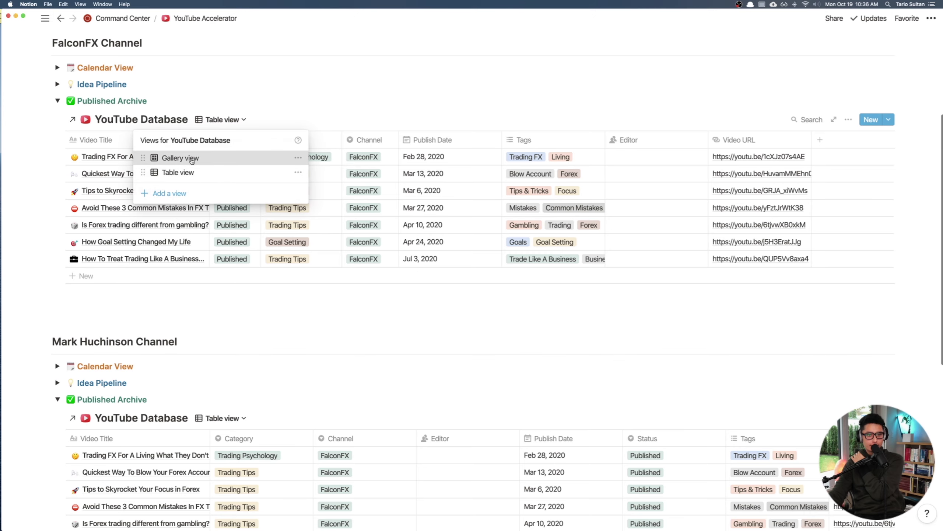
click(192, 160)
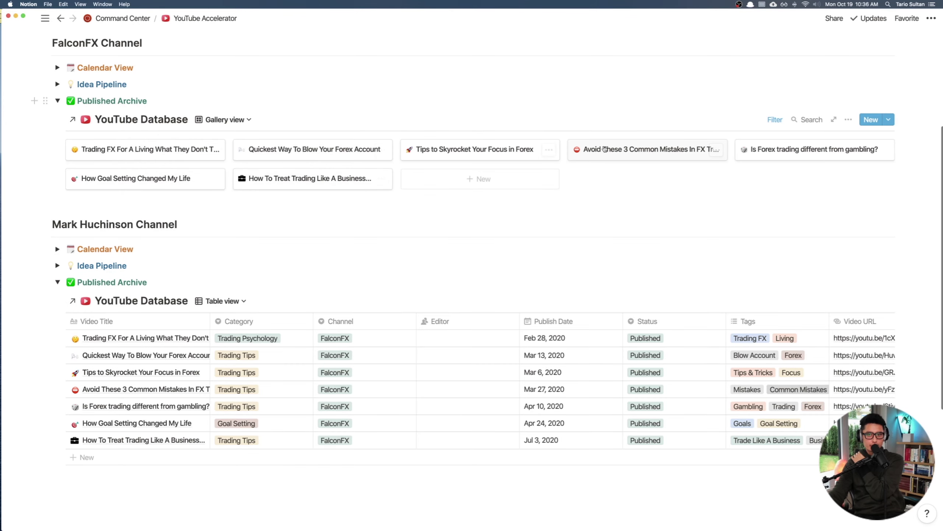
Step: In the second channel's Published Archive, move Gallery view above Table view in the view order and display the gallery
scroll(209, 247, down, 2)
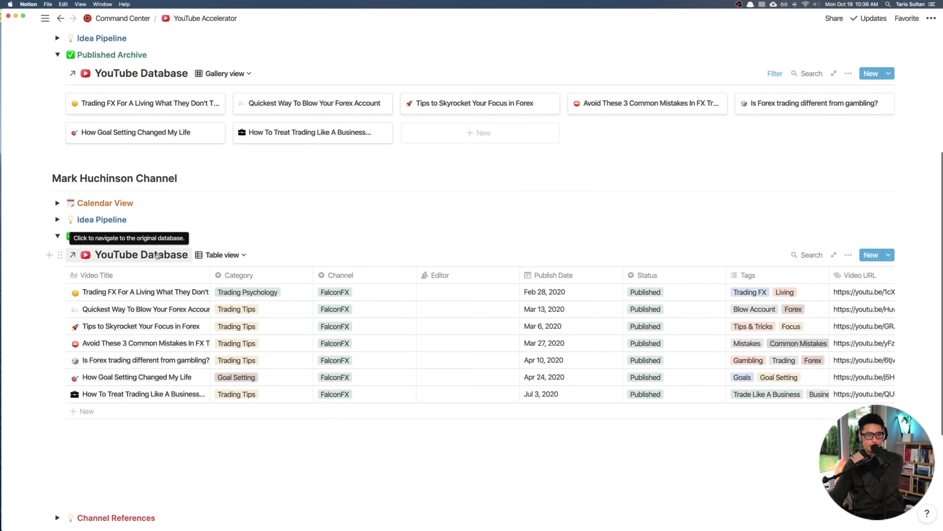
click(223, 259)
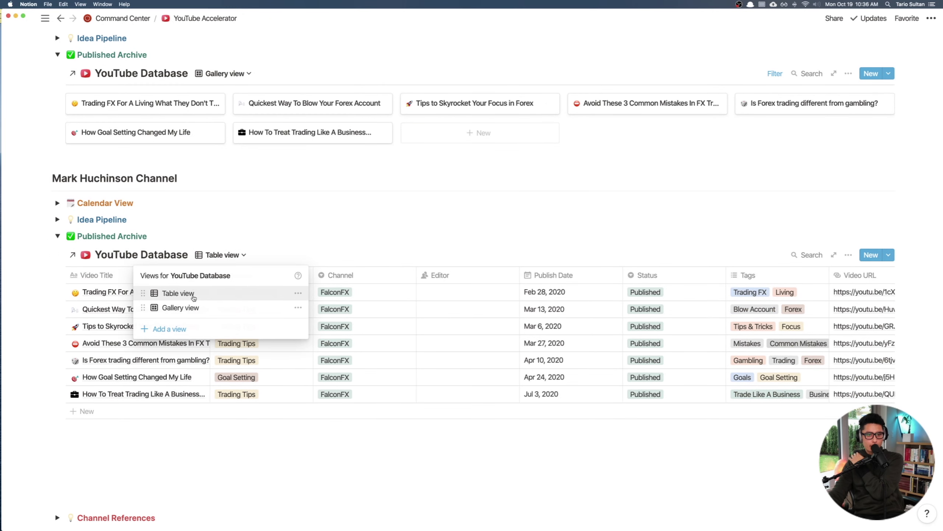
drag(141, 308, 141, 294)
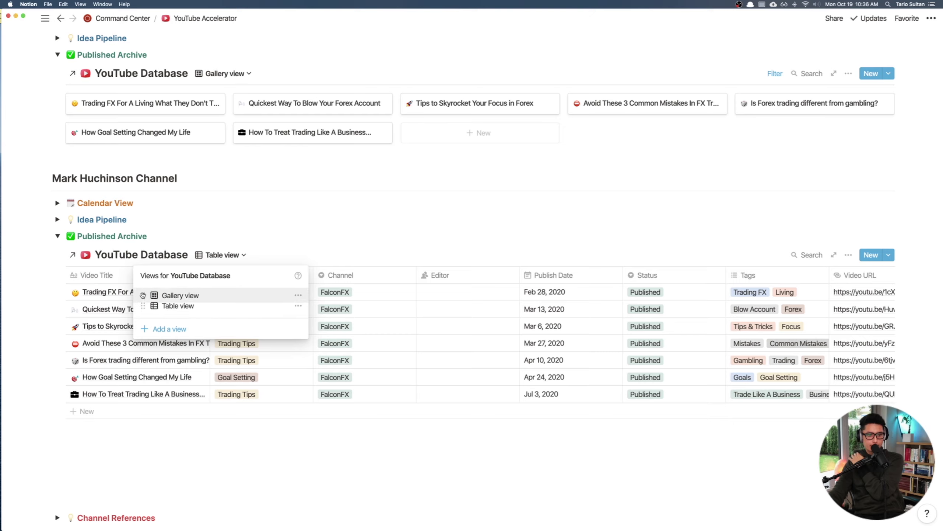
click(175, 293)
Step: Change the Channel filter of the second channel's Published Archive gallery from FalconFX to that section's own channel
click(775, 255)
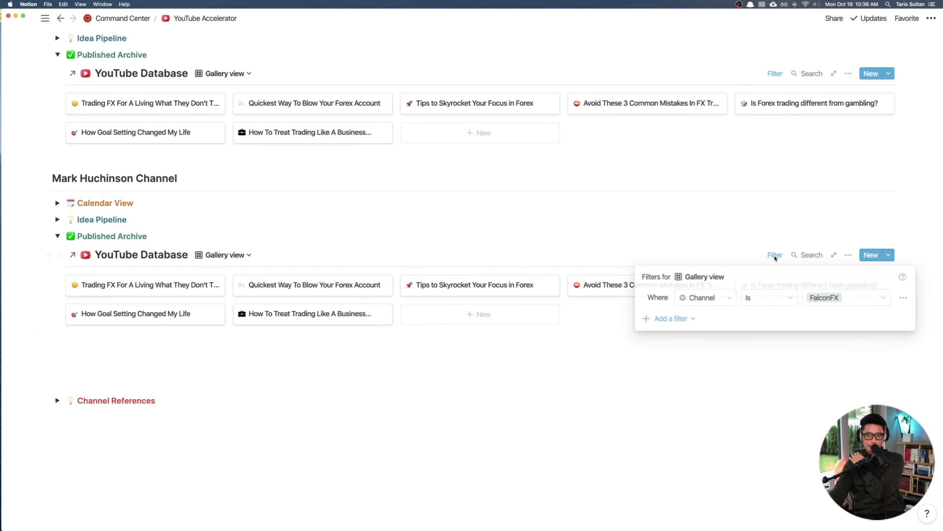
click(828, 300)
click(838, 370)
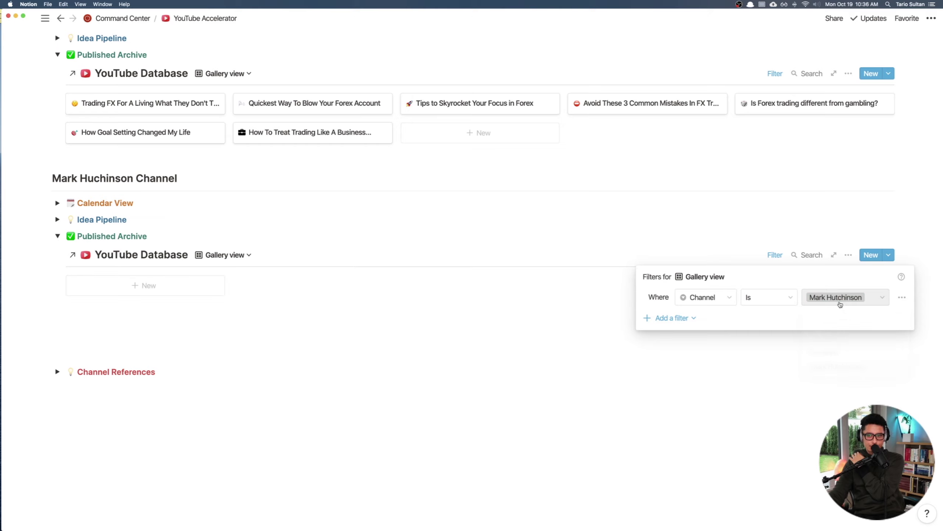
click(610, 370)
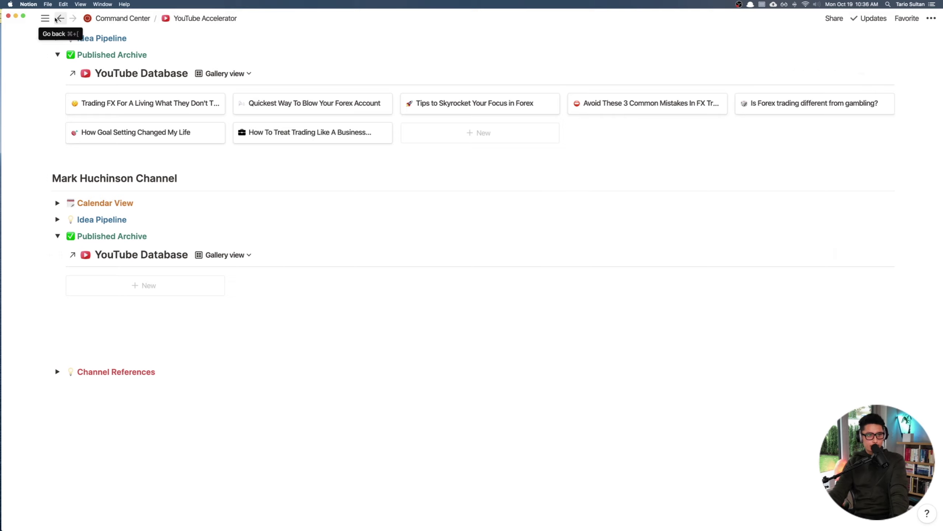
Step: Open the original YouTube Database page and create a new video entry
mouse_move(45, 18)
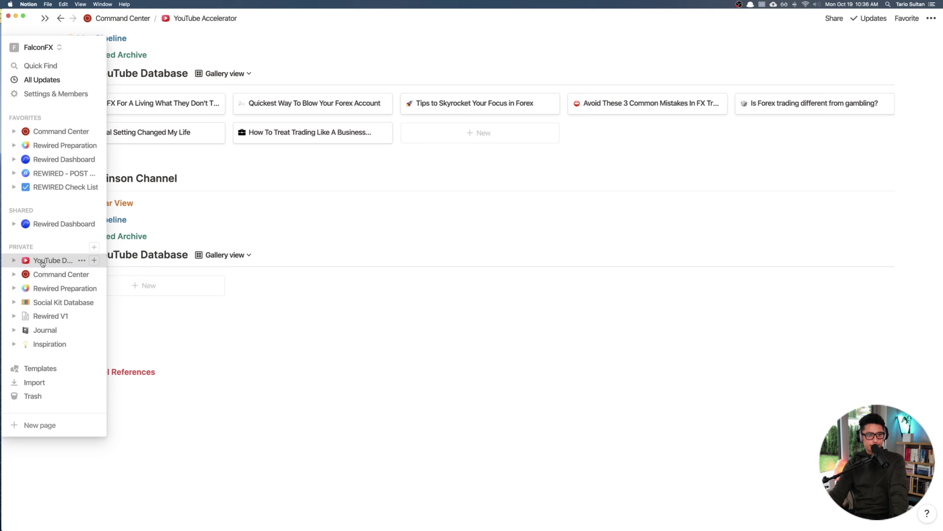
click(56, 260)
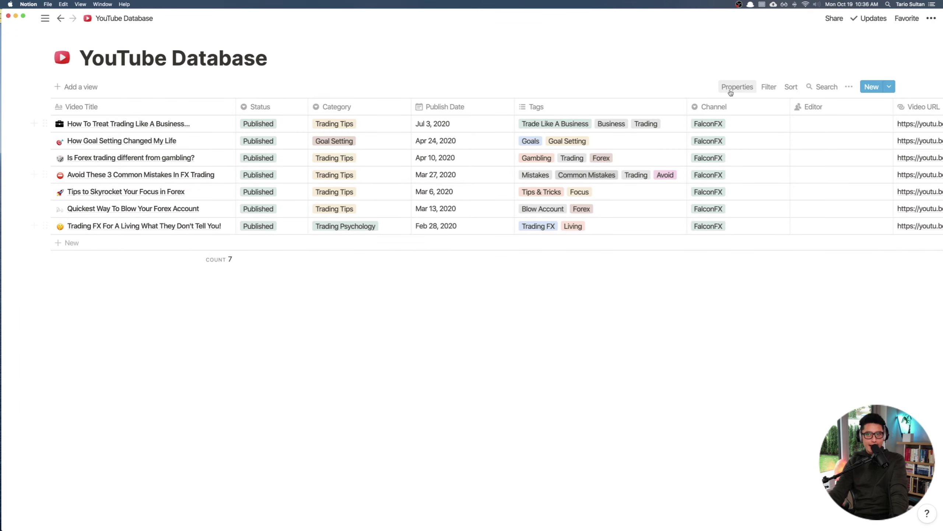
click(865, 87)
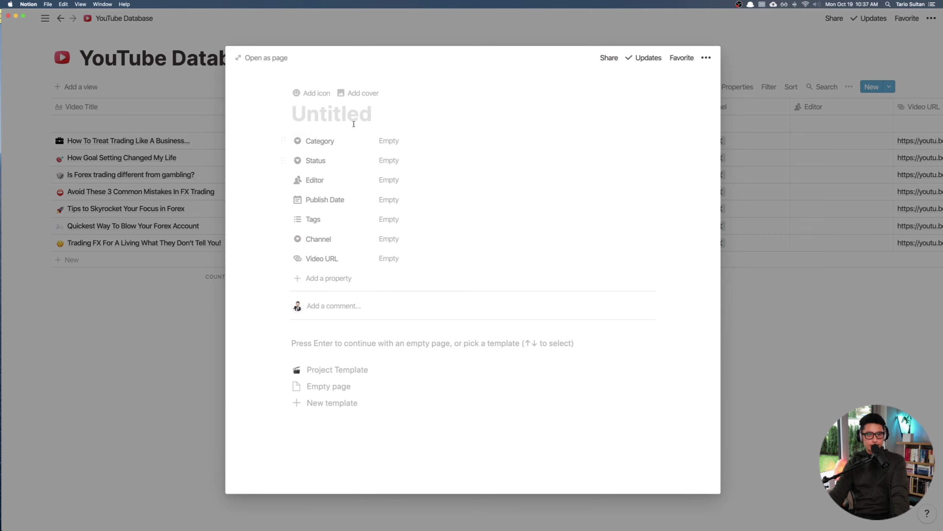
Step: Title the new video entry "Porsche 991.2 | GT3 Clubsport | Pick Up Day", give it a red racing car icon, and close it
text(Porsche 991.2 | GT3 Clubsport | Pick Up Day)
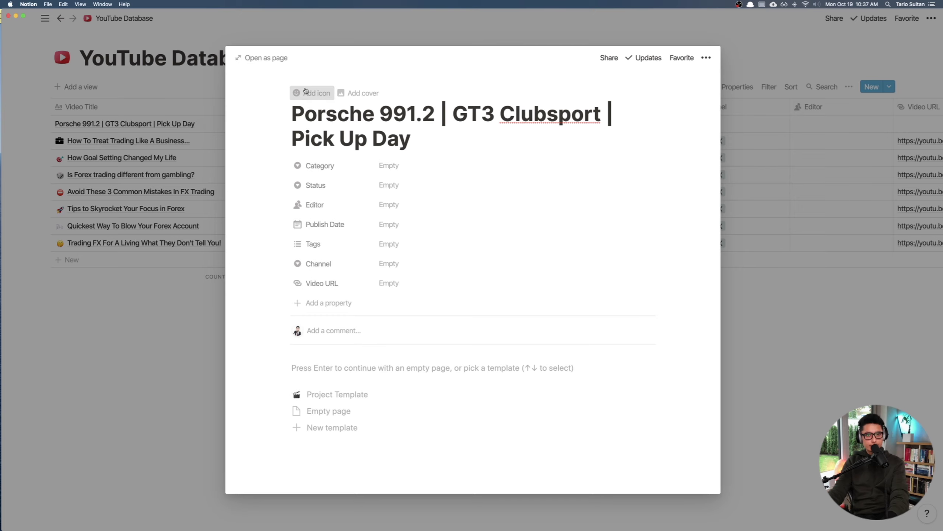
click(311, 93)
click(312, 139)
text(car)
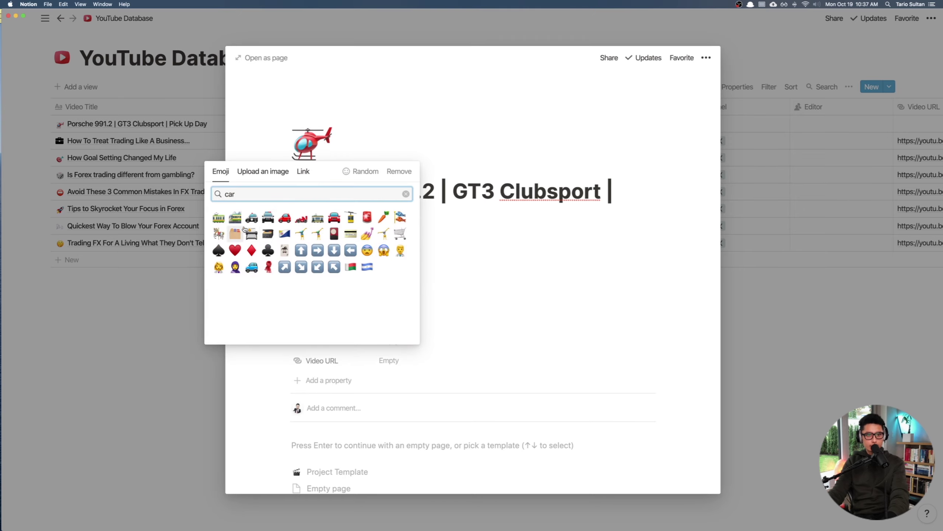
click(298, 222)
scroll(391, 295, down, 1)
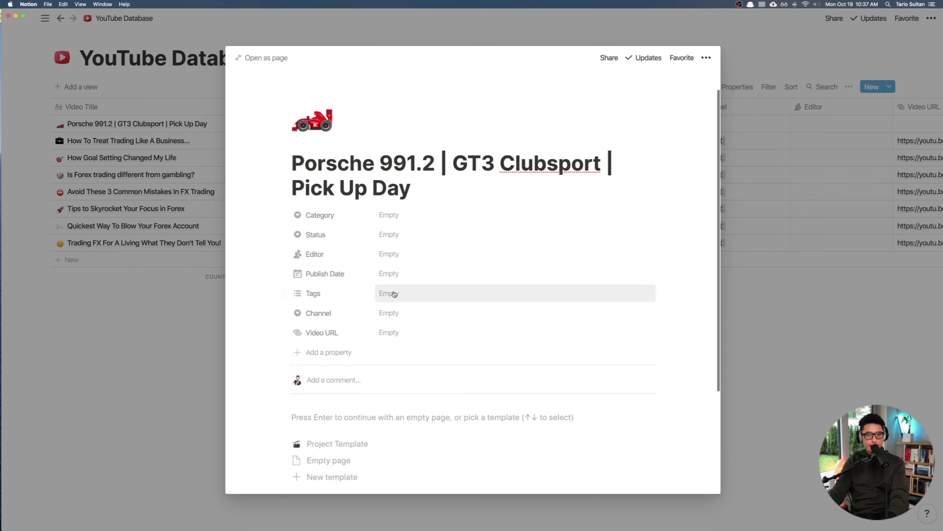
key(Escape)
Step: Set the Porsche entry's Status to Published and its Category to Life Style
click(259, 122)
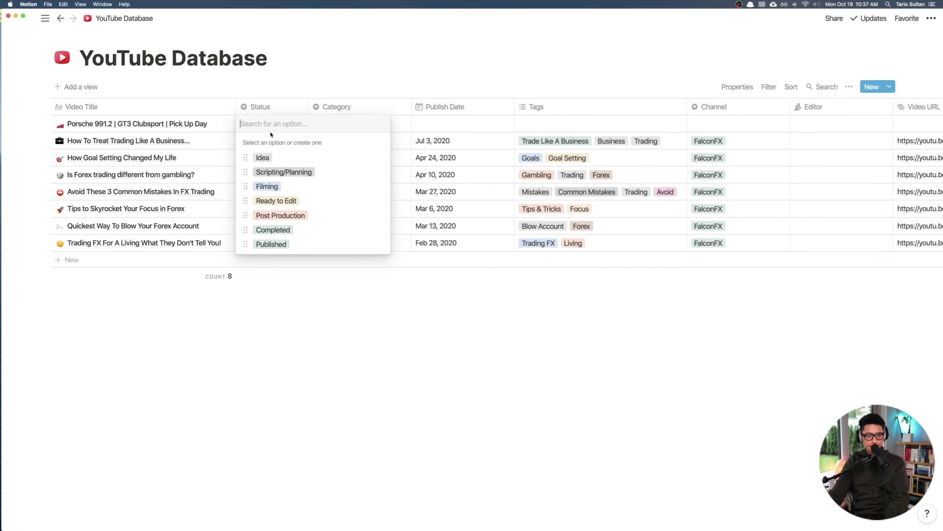
click(282, 245)
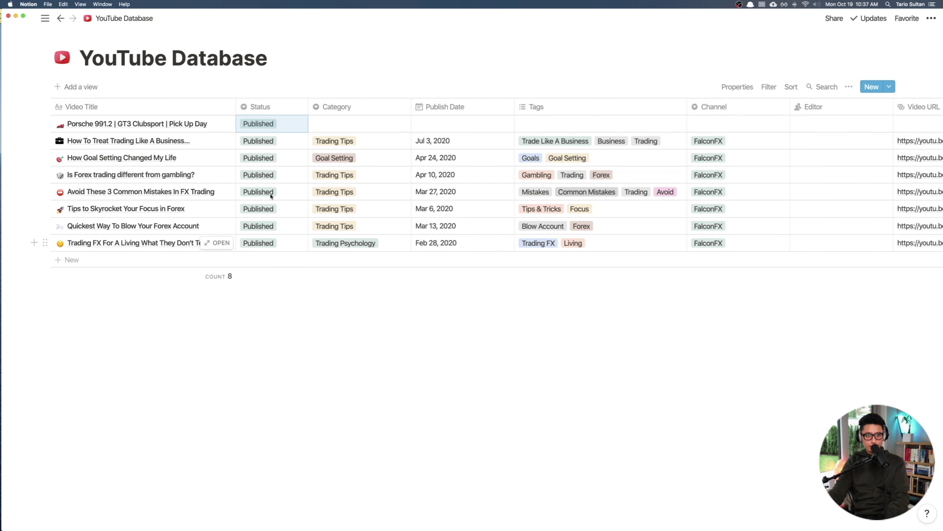
click(348, 124)
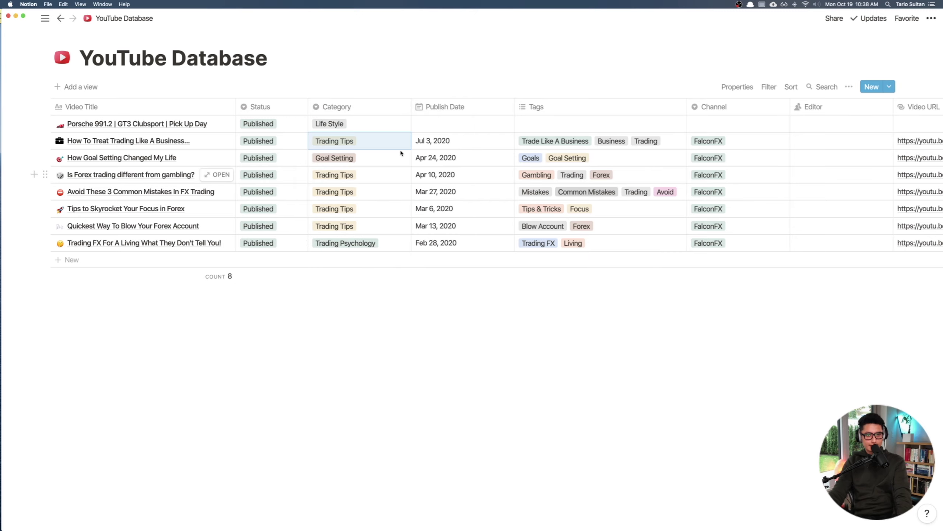
Step: Set the Porsche entry's Publish Date to Aug 6, 2020 and tag it Porche, Luxury Car and Lifestyle
click(453, 126)
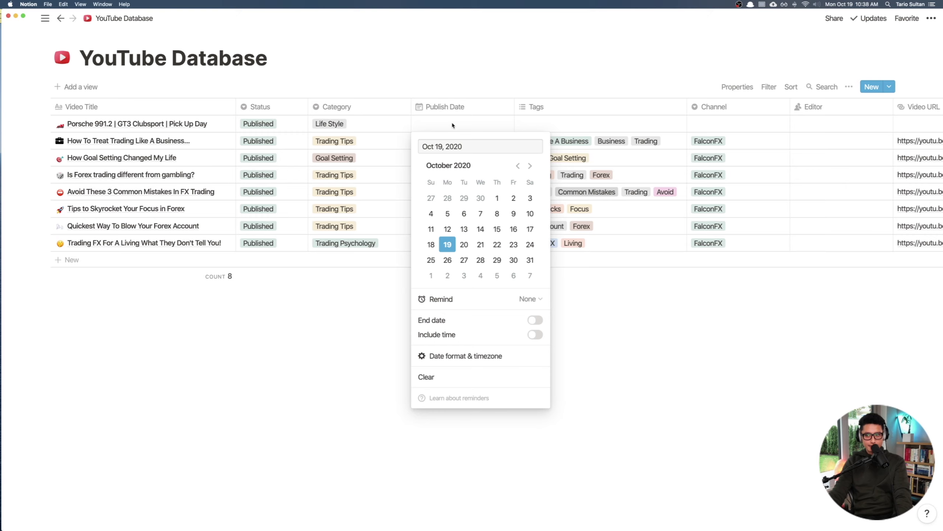
click(517, 166)
click(518, 166)
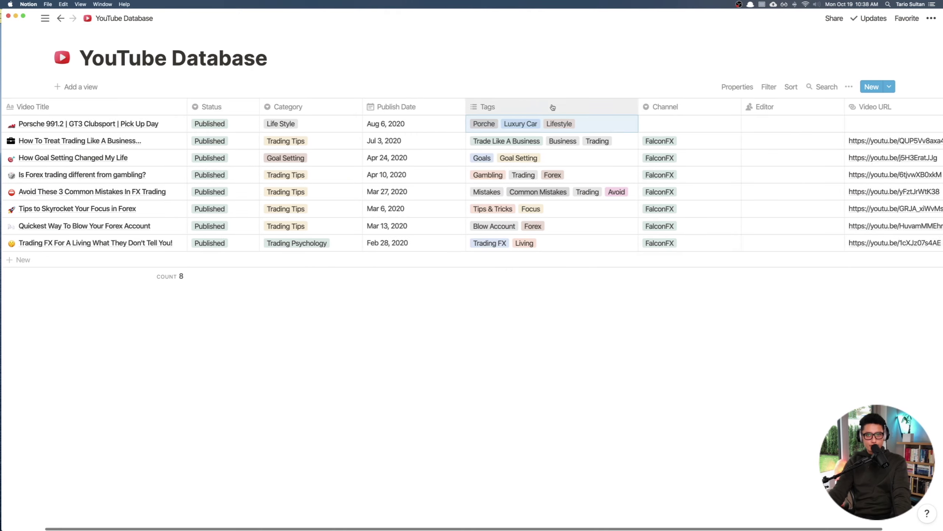
Step: Assign the Porsche entry to the second channel and recolour that channel option orange
scroll(594, 119, right, 3)
click(659, 128)
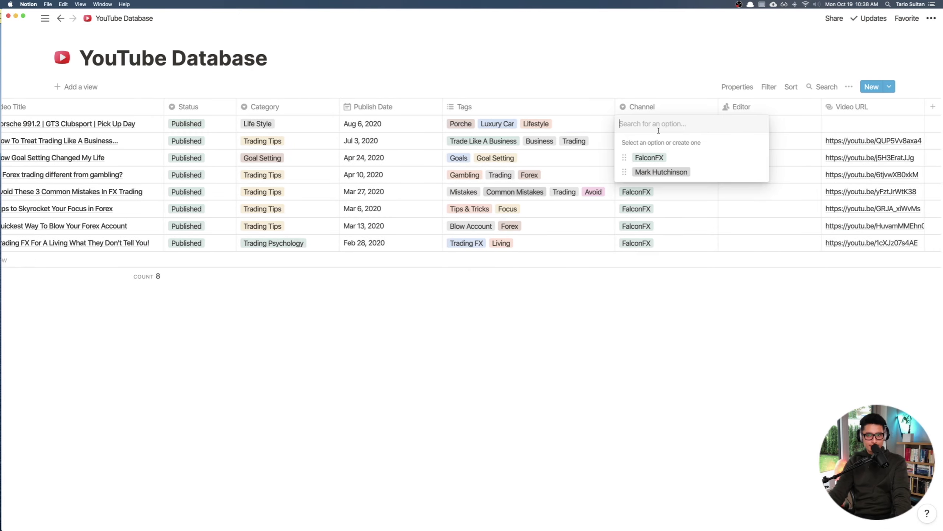
click(653, 173)
click(711, 123)
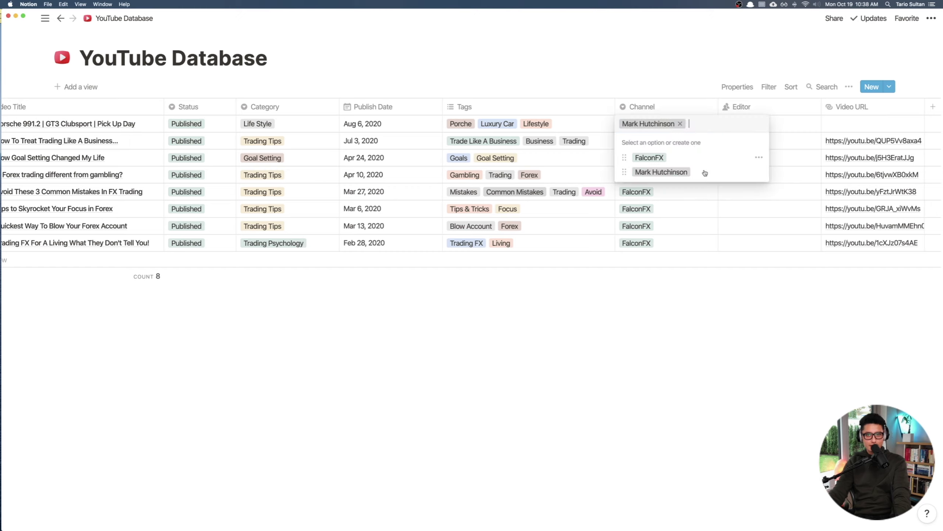
click(759, 172)
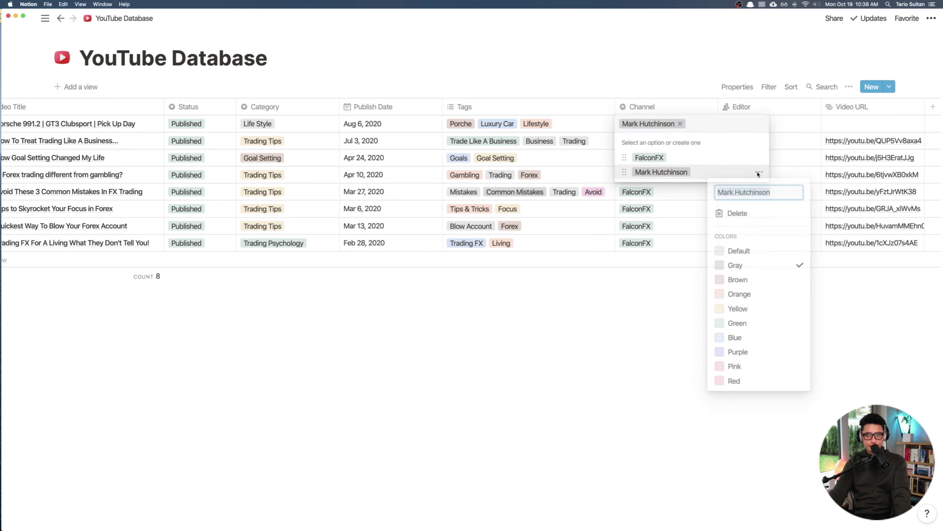
click(760, 301)
key(Escape)
key(Escape)
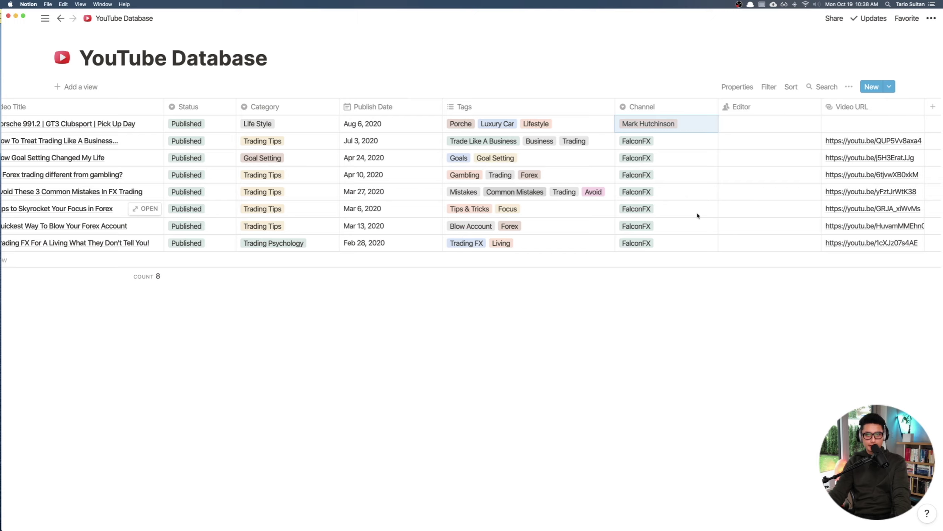
Step: Paste the copied YouTube link into the Porsche entry's Video URL
scroll(697, 213, right, 3)
key(Right)
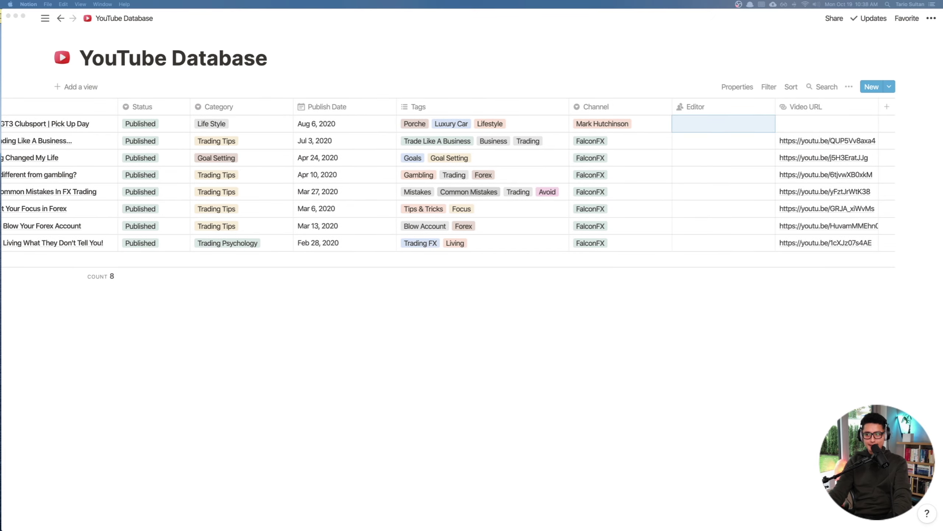
click(802, 123)
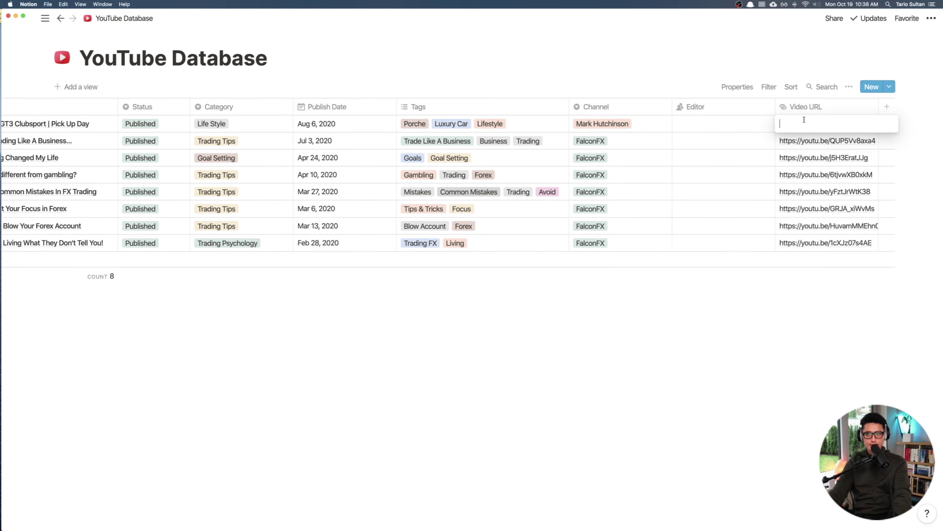
key(cmd+v)
key(Escape)
scroll(550, 286, left, 3)
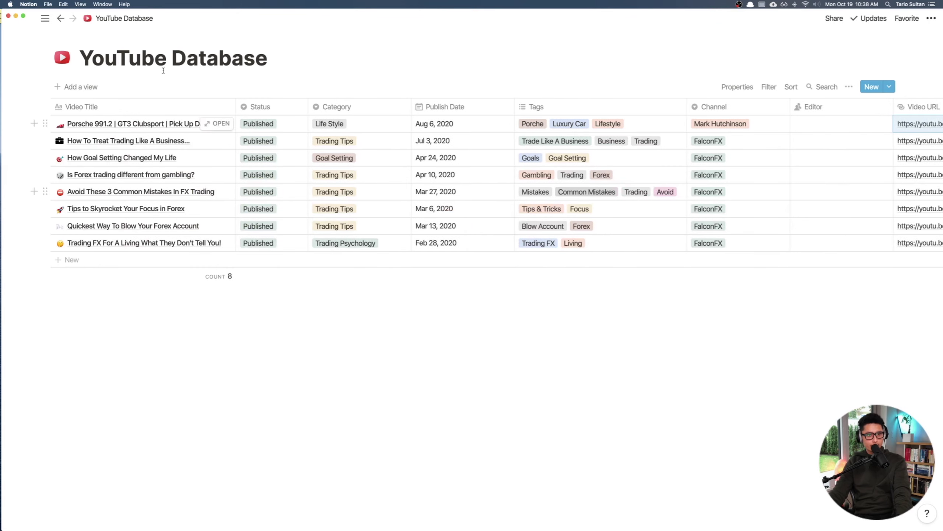
scroll(232, 122, right, 3)
scroll(234, 123, left, 3)
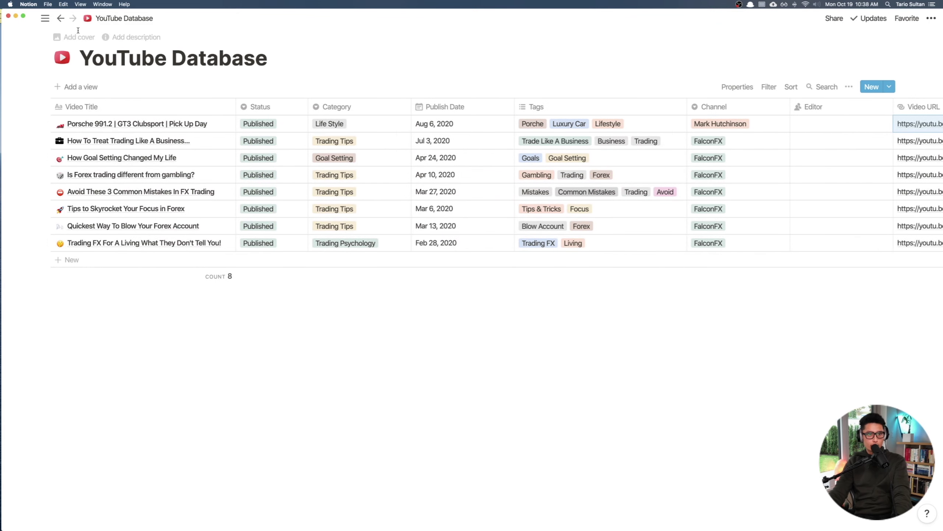
Step: Open the YouTube Accelerator page from the Command Center and check the second channel's Published Archive for the Porsche video
mouse_move(5, 261)
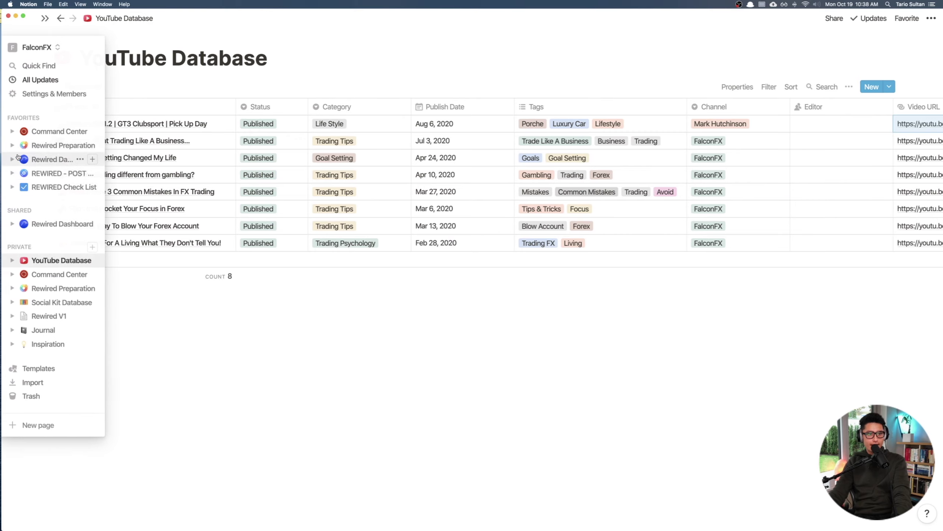
click(42, 132)
click(291, 283)
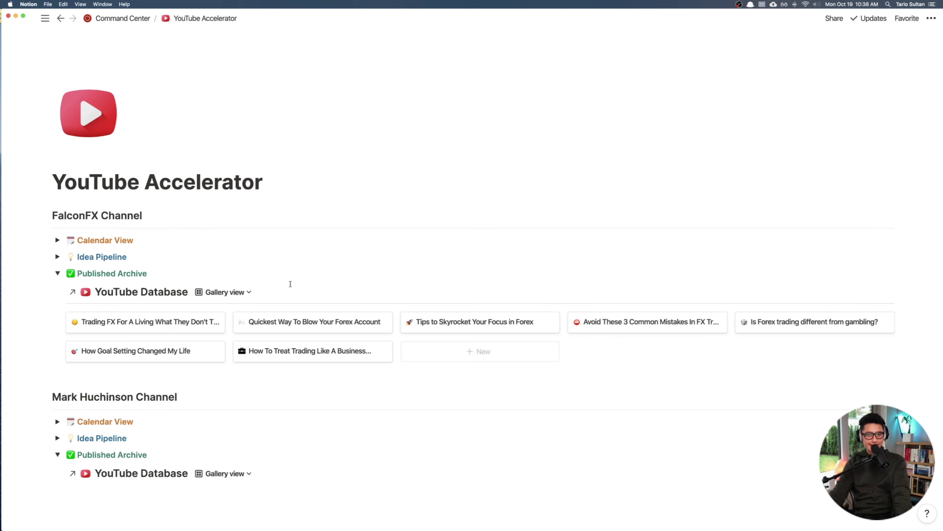
scroll(291, 284, down, 6)
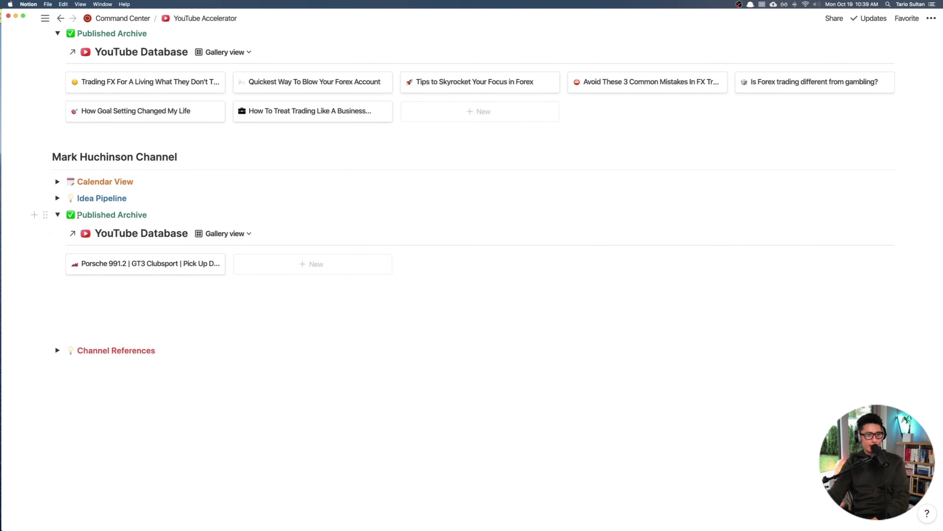
drag(78, 215, 142, 215)
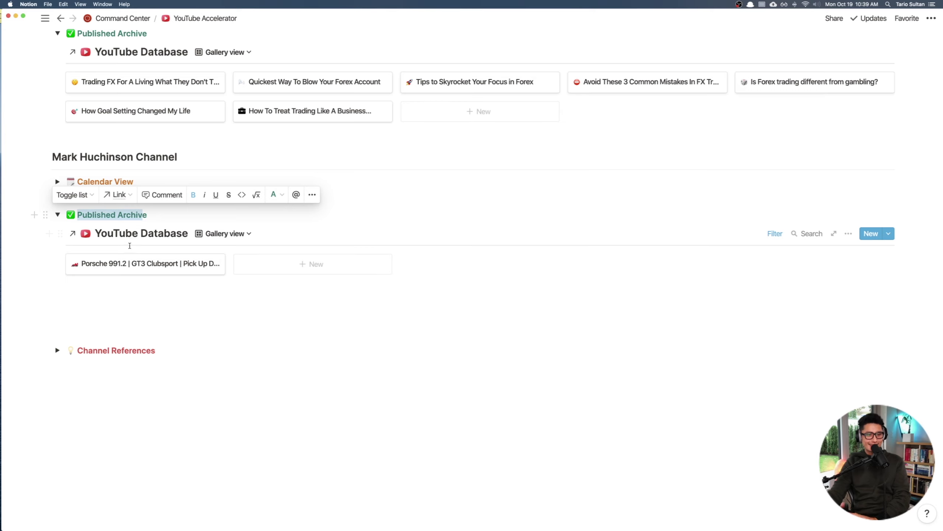
click(134, 301)
Step: Collapse the Published Archive toggles of both channels
scroll(111, 294, up, 3)
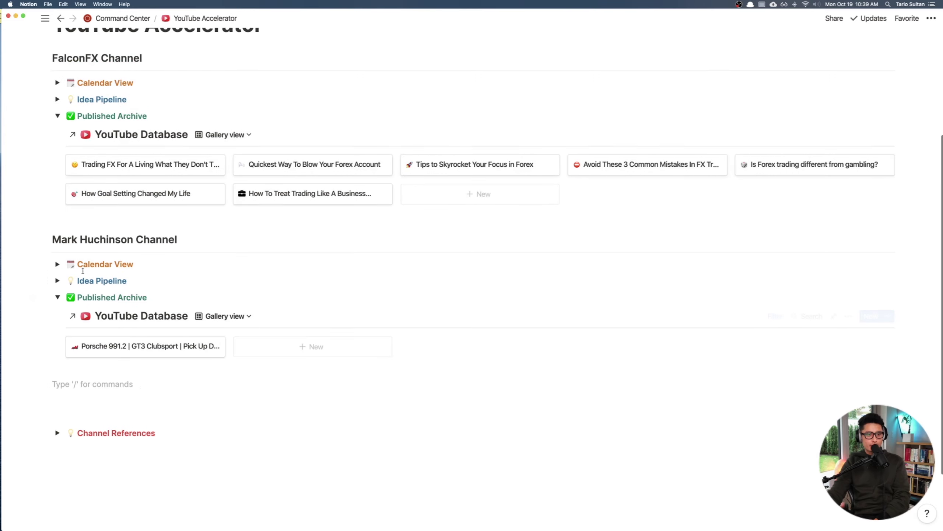
click(57, 298)
scroll(55, 209, up, 3)
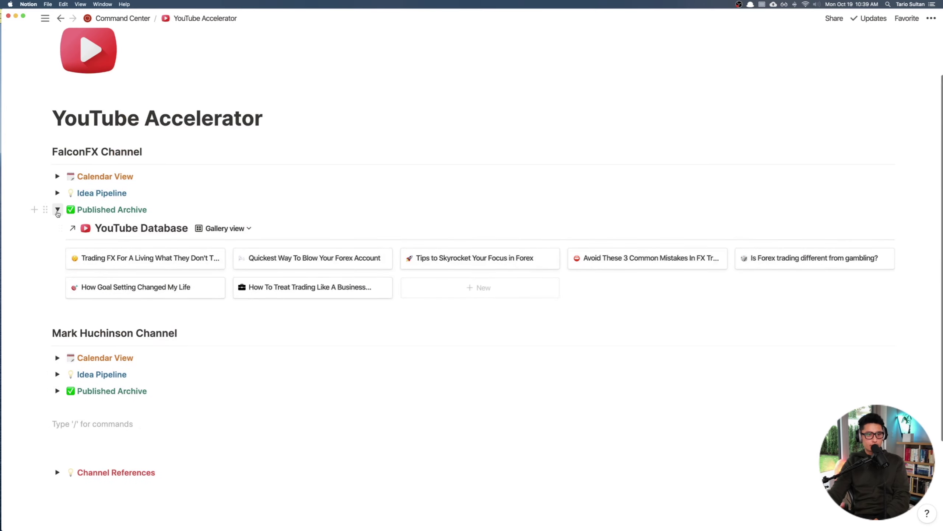
click(57, 209)
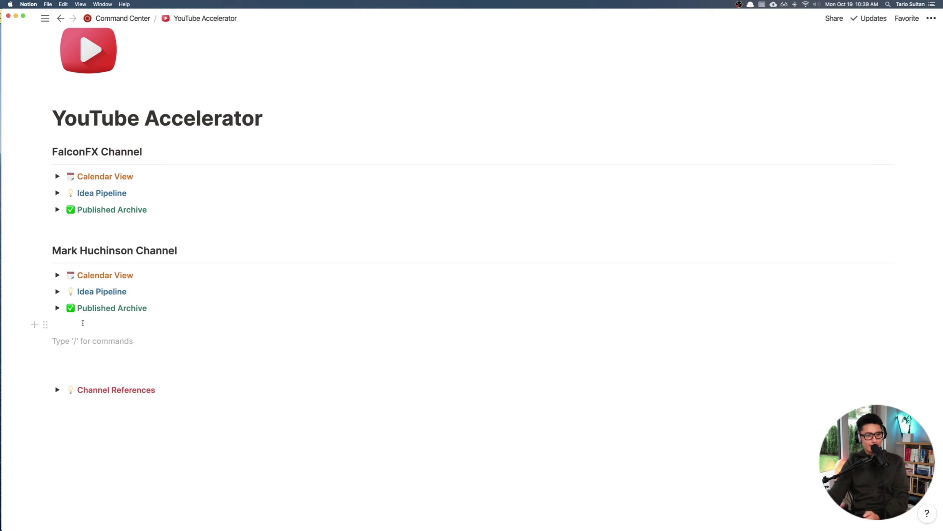
Step: Turn the second channel's heading into a toggle and nest its Calendar View, Idea Pipeline and Published Archive inside it
click(60, 251)
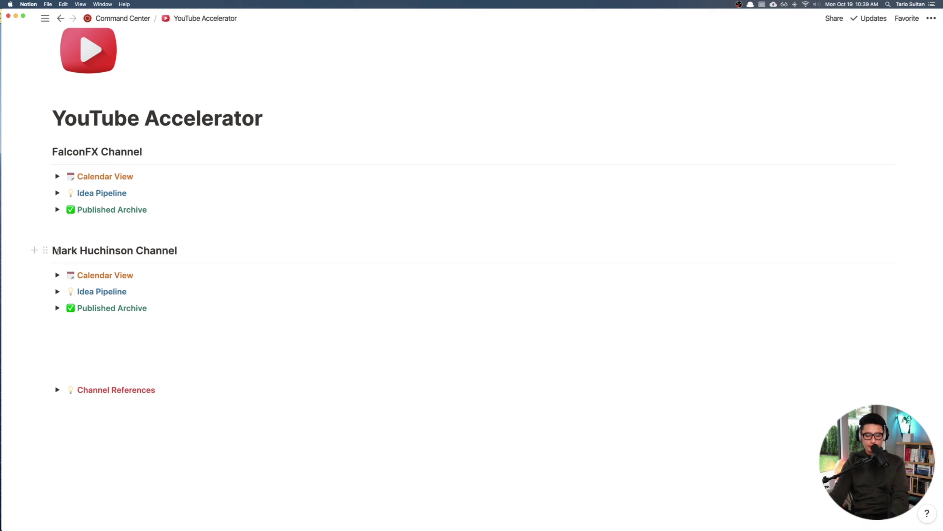
text(>)
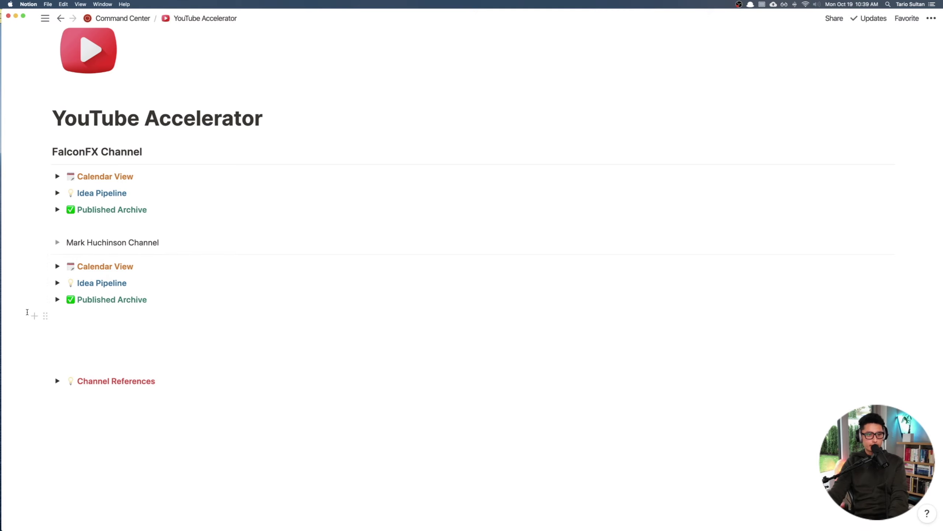
drag(27, 313, 79, 244)
click(58, 277)
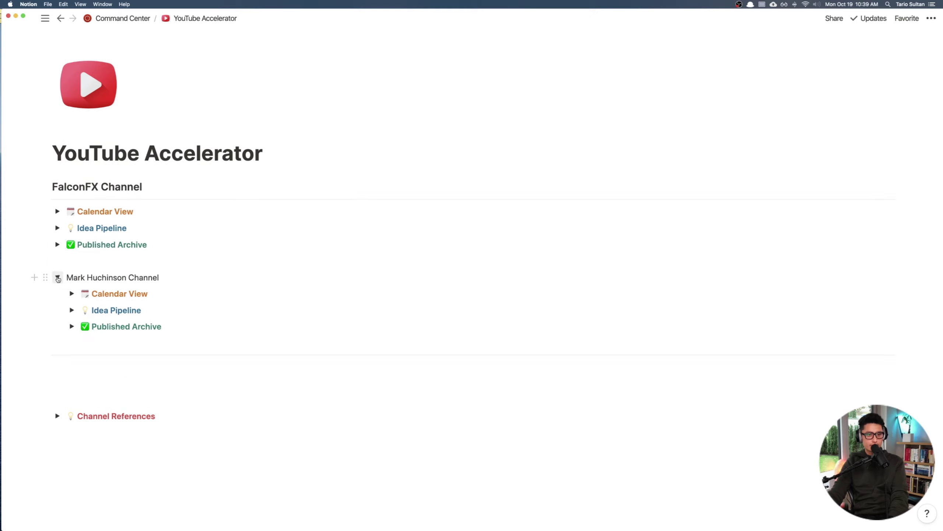
Step: Test collapsing and expanding the second channel's toggle, and undo the nesting and the heading's conversion
click(57, 278)
click(58, 277)
click(72, 293)
click(72, 294)
click(57, 278)
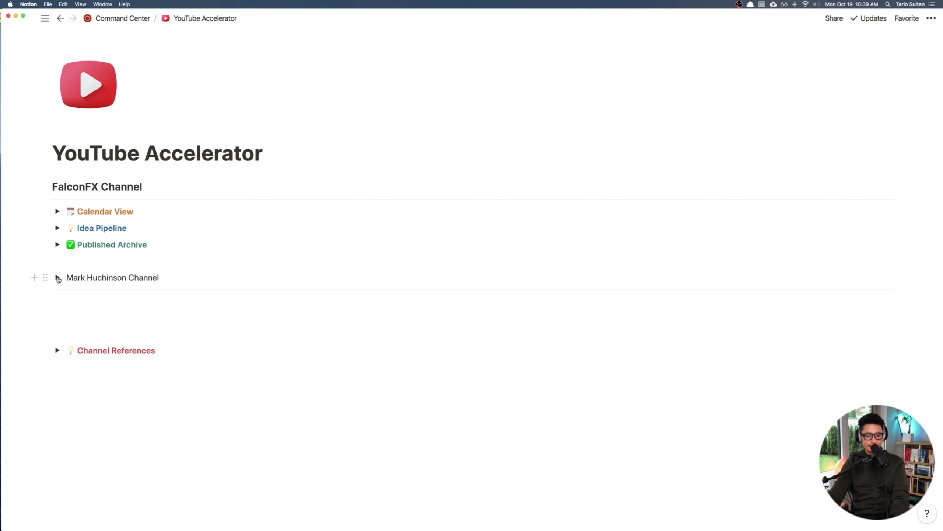
key(super+z)
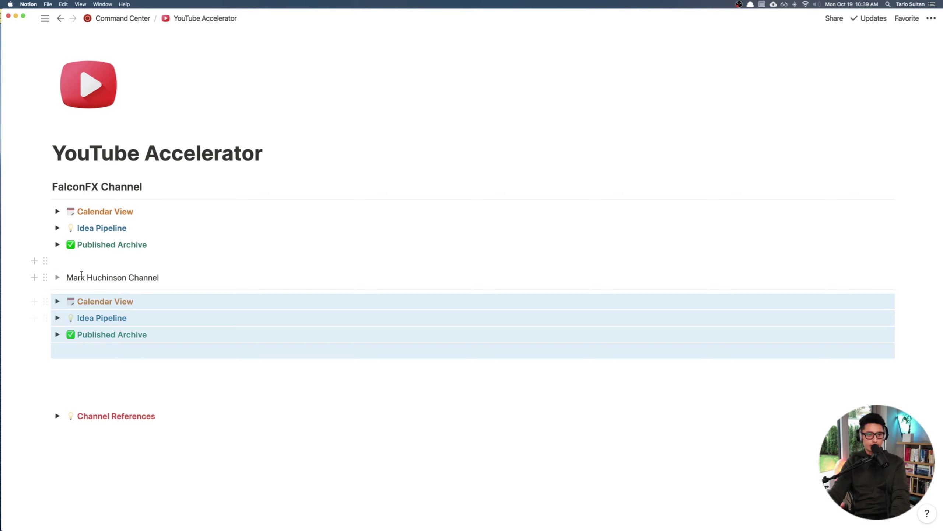
key(super+z)
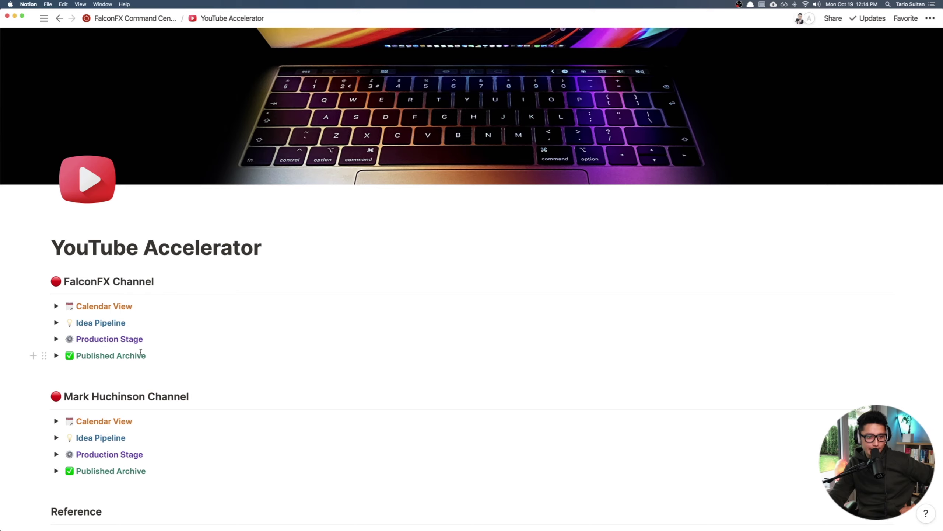
Step: Expand the FalconFX Published Archive and set its gallery's card preview to None
click(56, 356)
scroll(273, 353, down, 5)
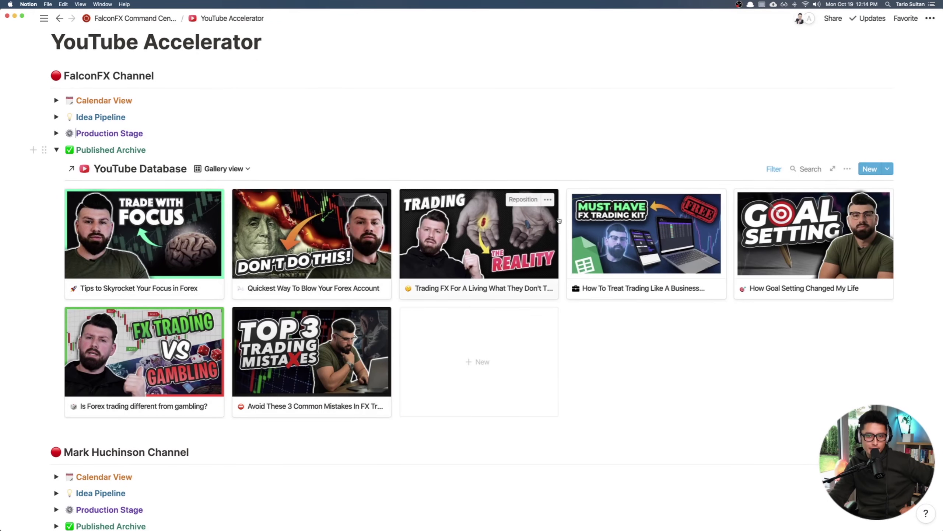
click(847, 169)
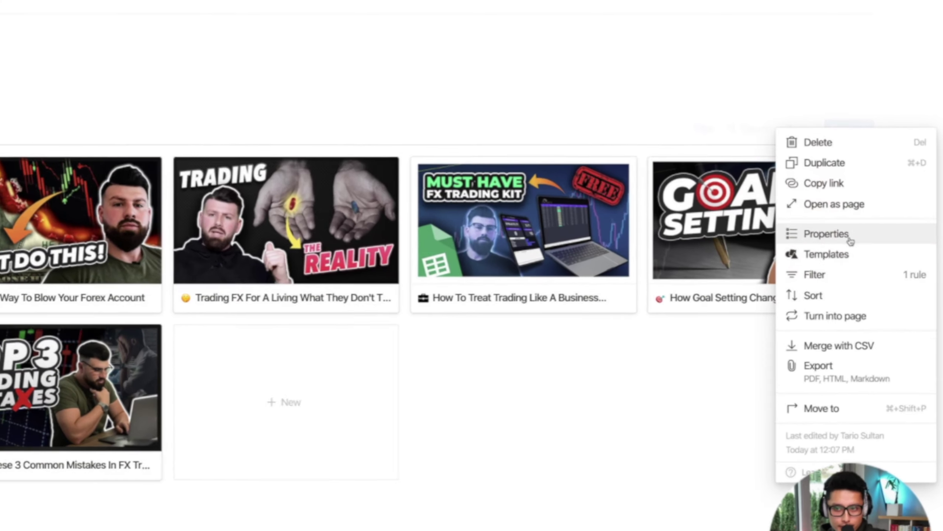
click(876, 243)
click(710, 160)
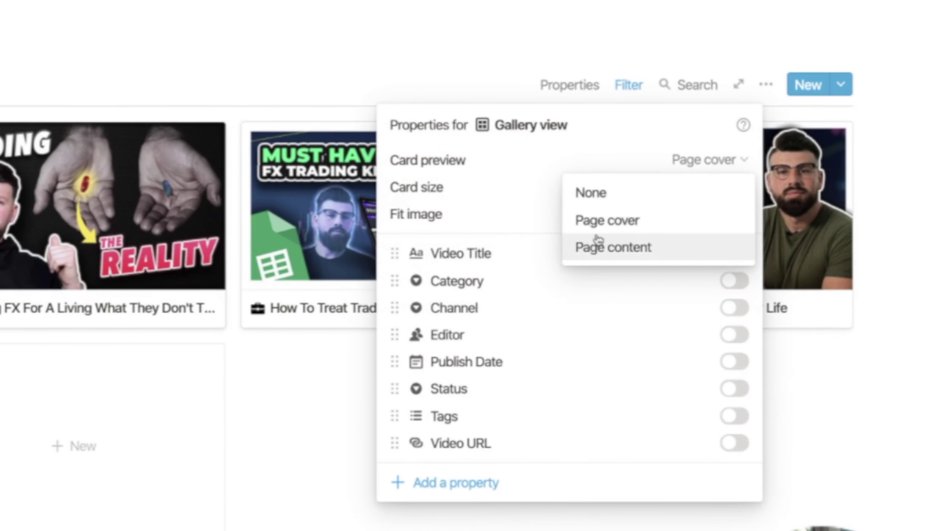
click(594, 204)
click(30, 372)
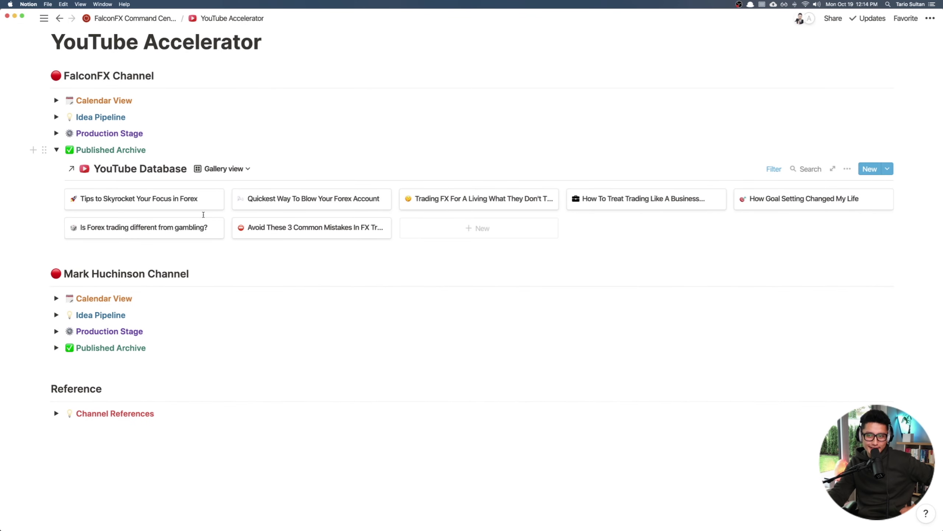
Step: Set the card preview of the FalconFX Published Archive gallery to Page cover
mouse_move(216, 224)
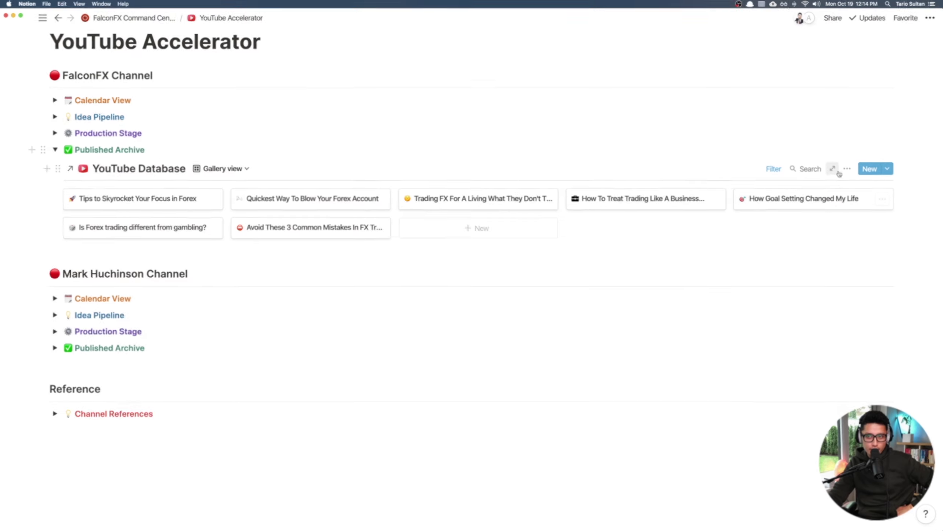
click(847, 169)
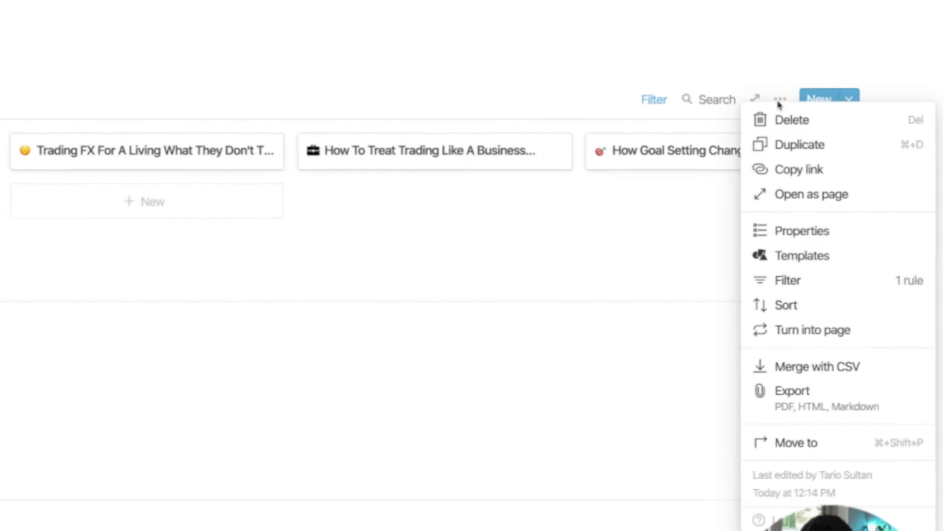
click(780, 230)
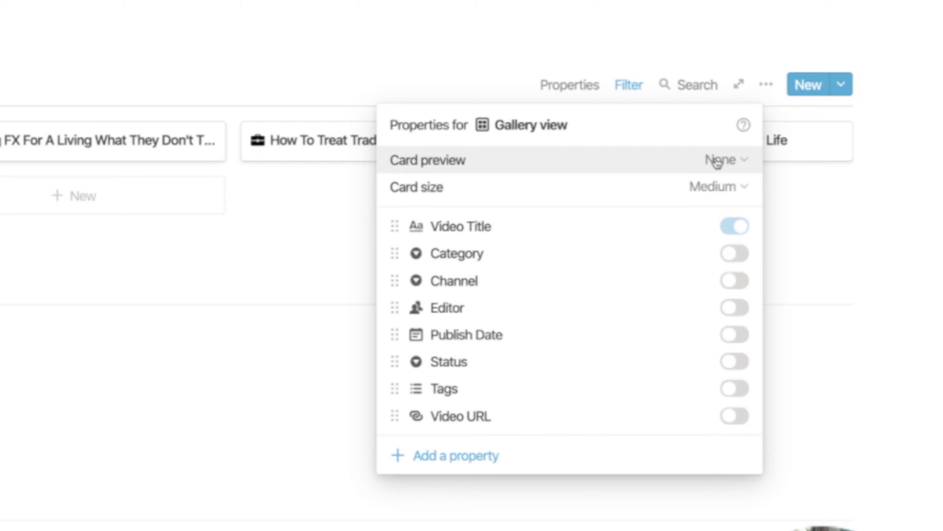
click(728, 161)
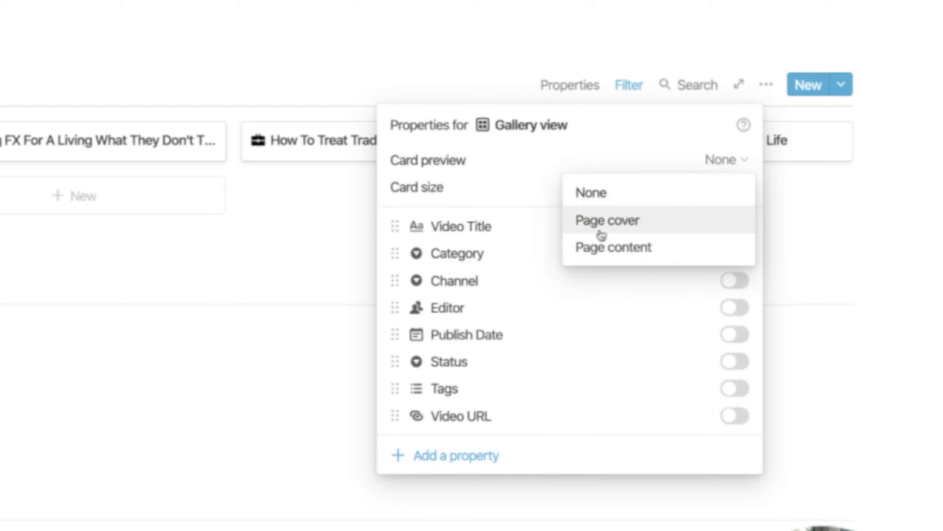
click(630, 232)
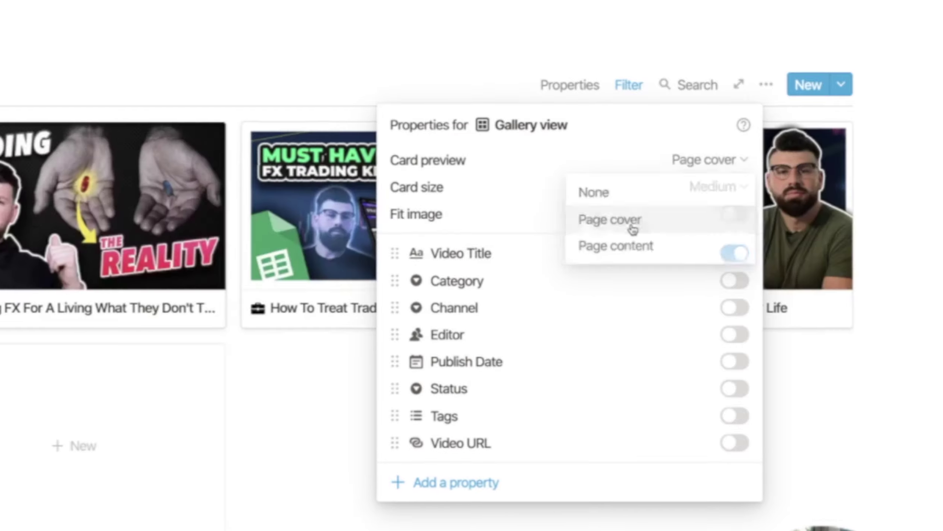
key(Escape)
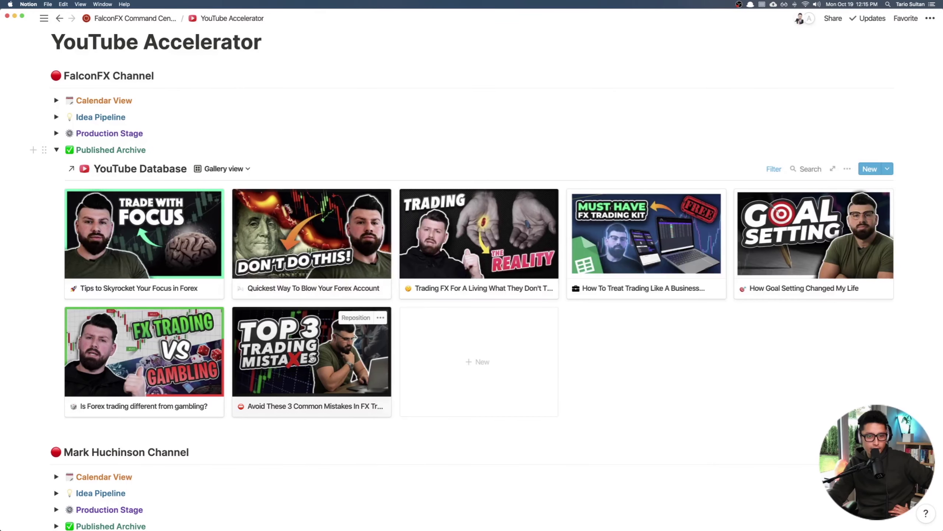
Step: Open the "How To Treat Trading Like A Business..." entry from the gallery and remove its cover image
click(362, 349)
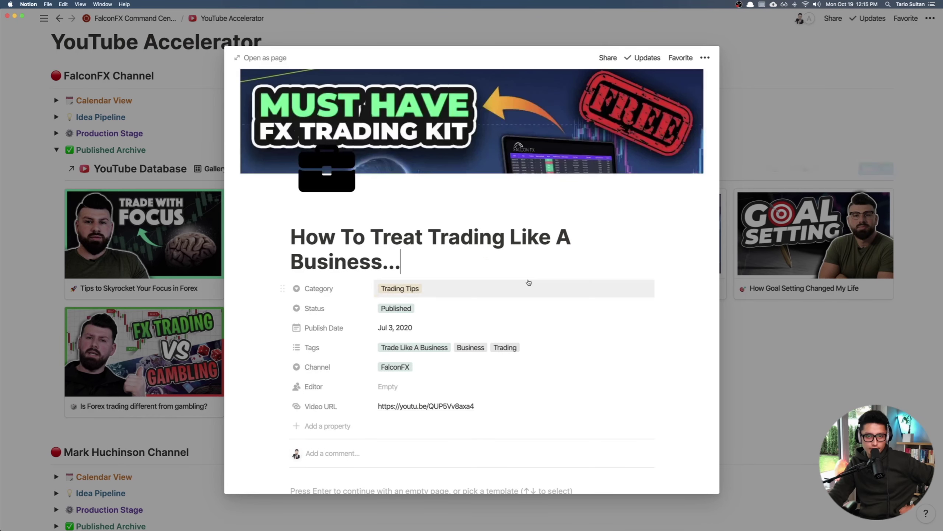
click(578, 164)
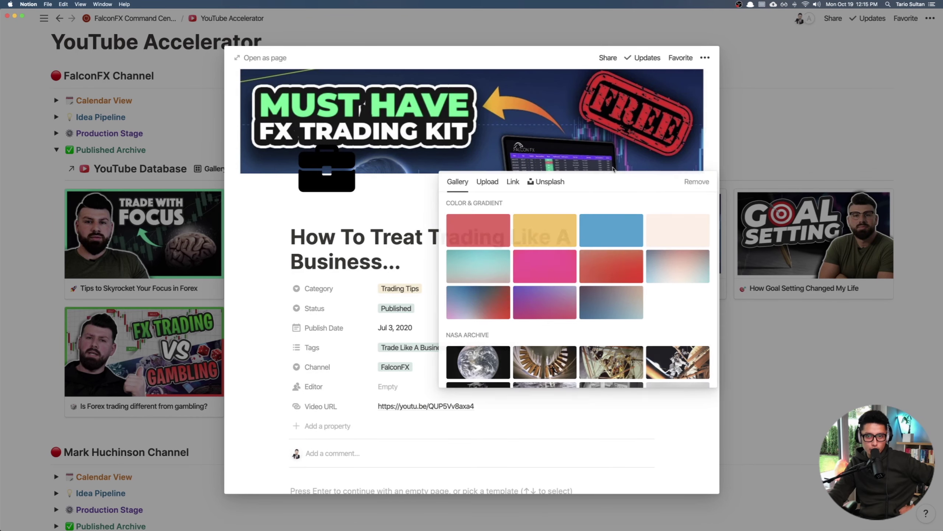
click(696, 181)
key(Escape)
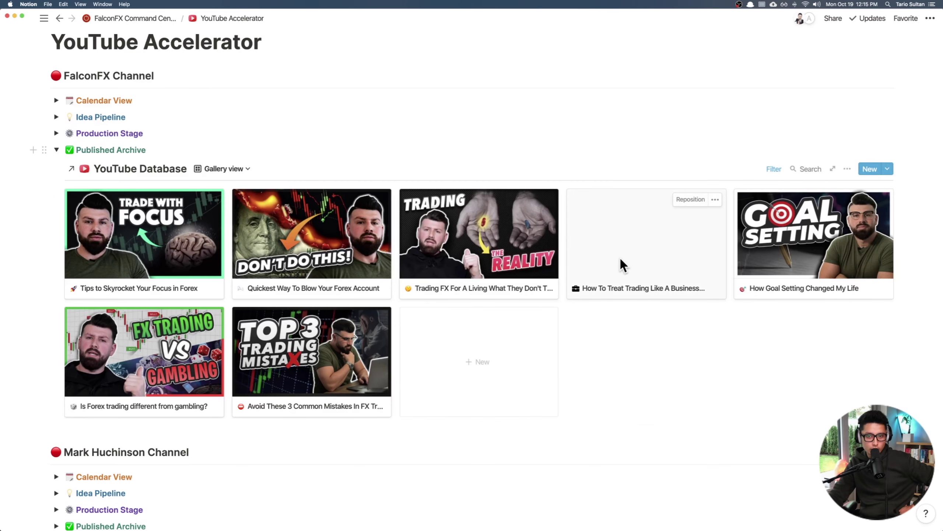
Step: Add a cover to the "How To Treat Trading Like A Business..." entry by uploading the maxresdefault-1 image from the Desktop
click(643, 247)
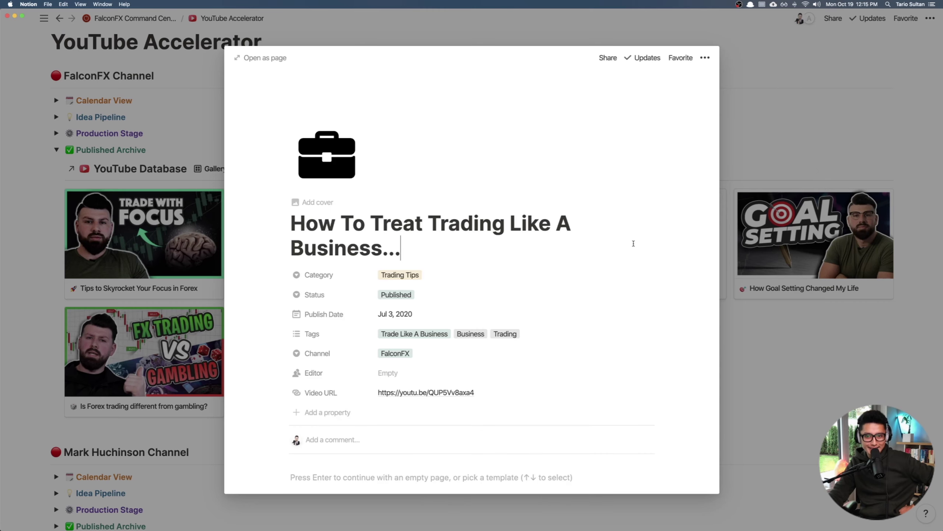
click(321, 206)
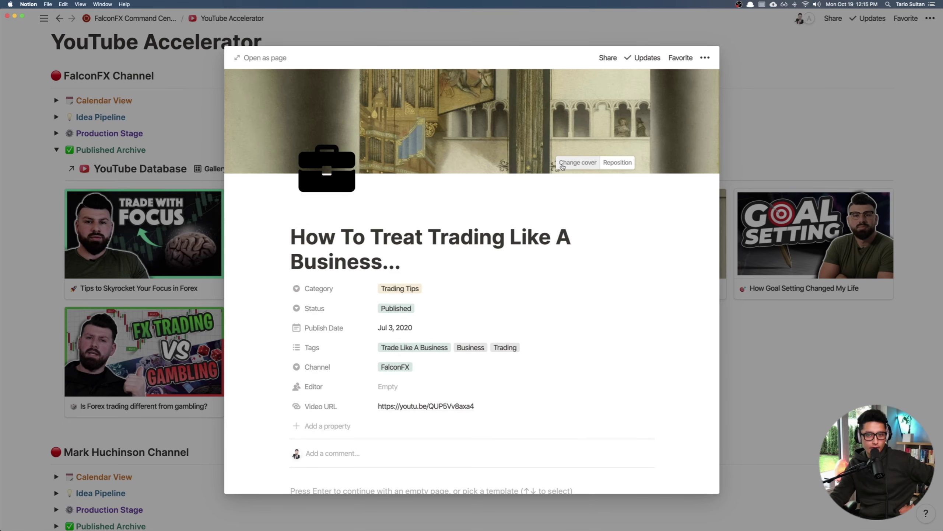
click(577, 163)
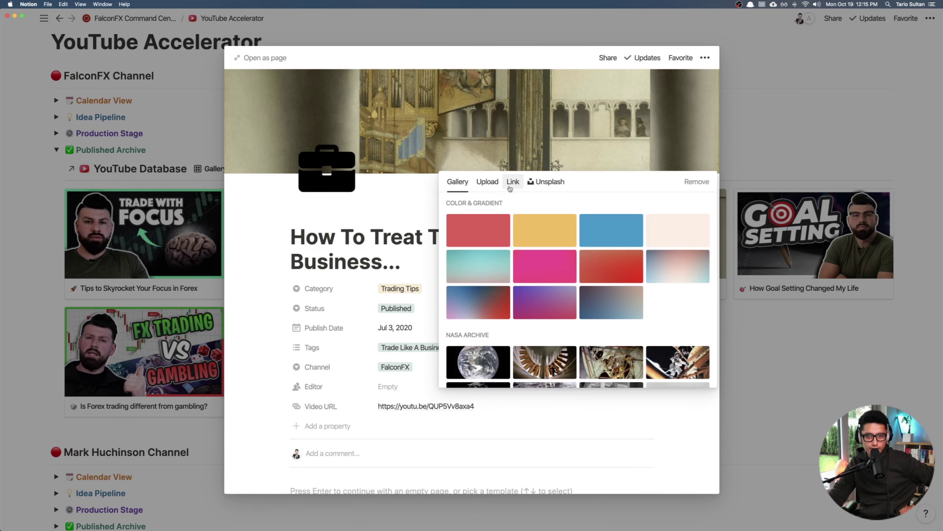
click(492, 182)
click(535, 220)
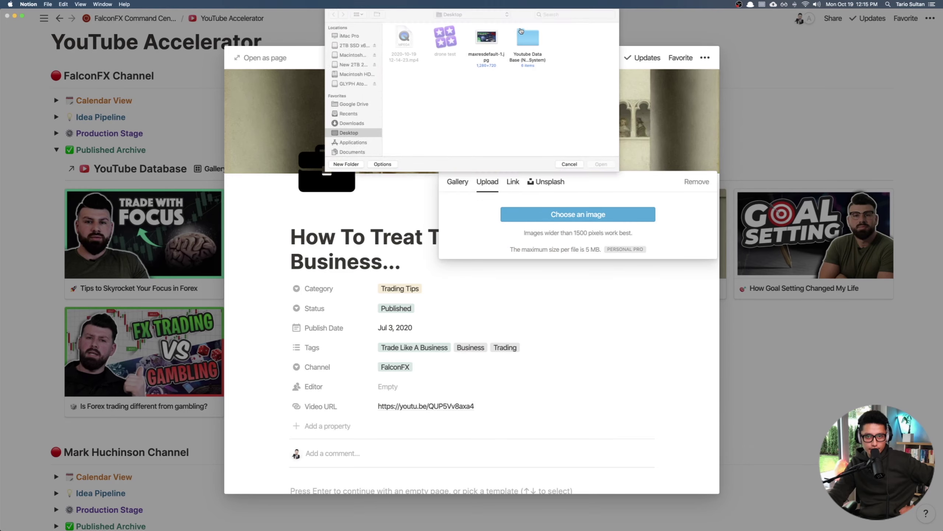
double_click(484, 39)
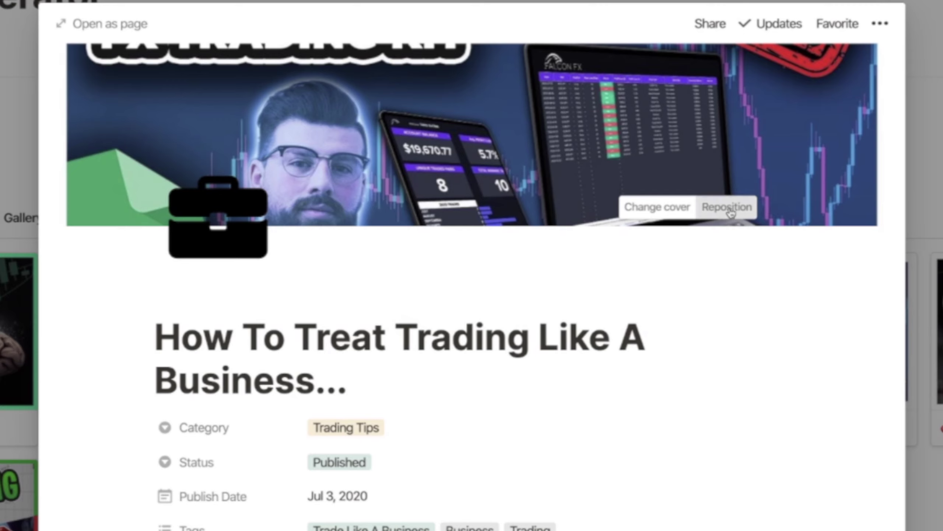
Step: Reposition the cover to frame its "Must Have FX Trading Kit" headline, save the position and close the entry
click(654, 173)
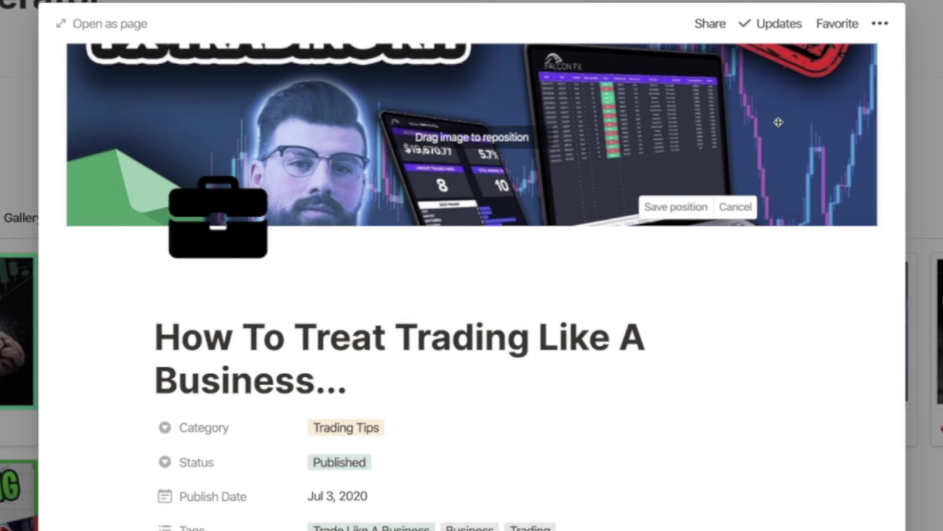
drag(679, 117, 677, 174)
drag(775, 207, 757, 309)
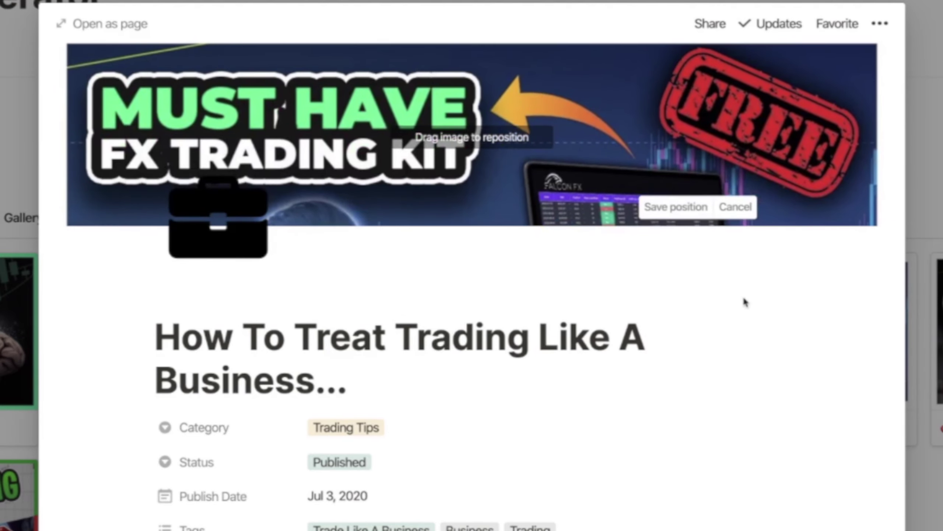
click(668, 209)
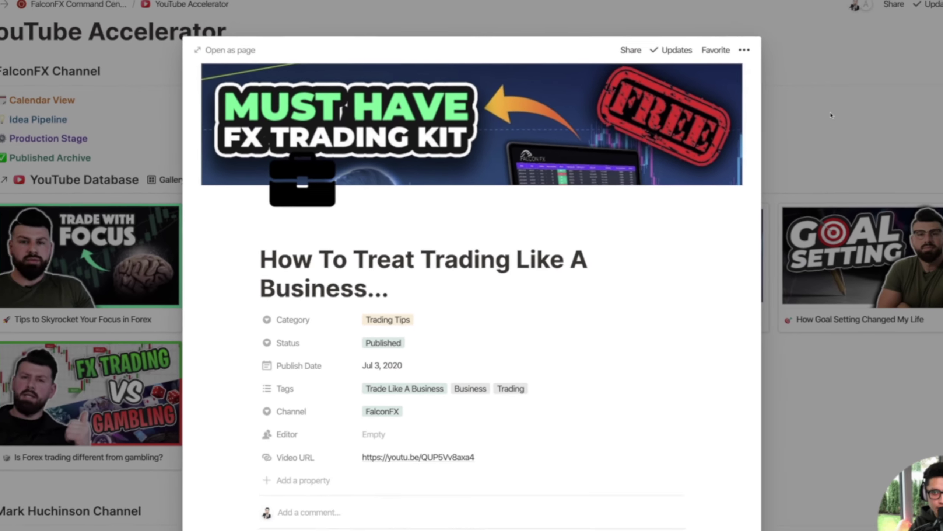
key(Escape)
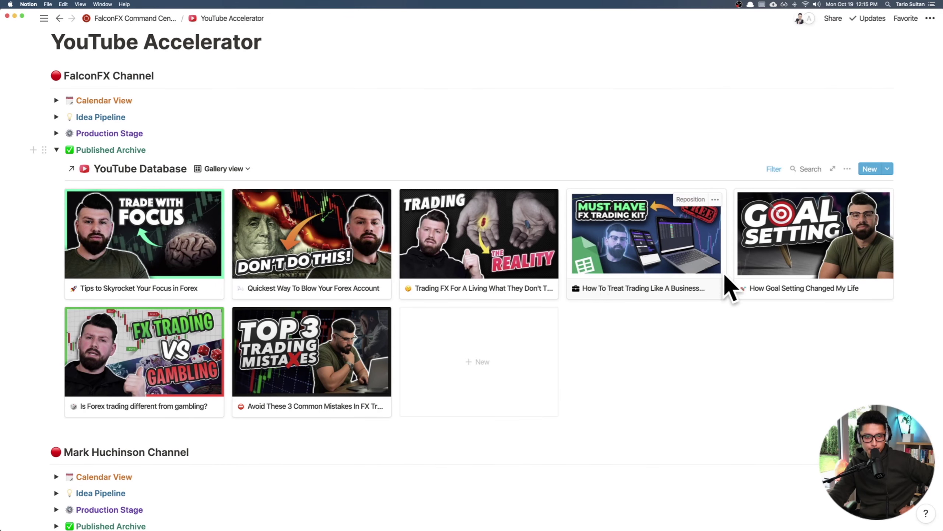
Step: Switch the workspace to dark mode and back to light mode
key(super+shift+l)
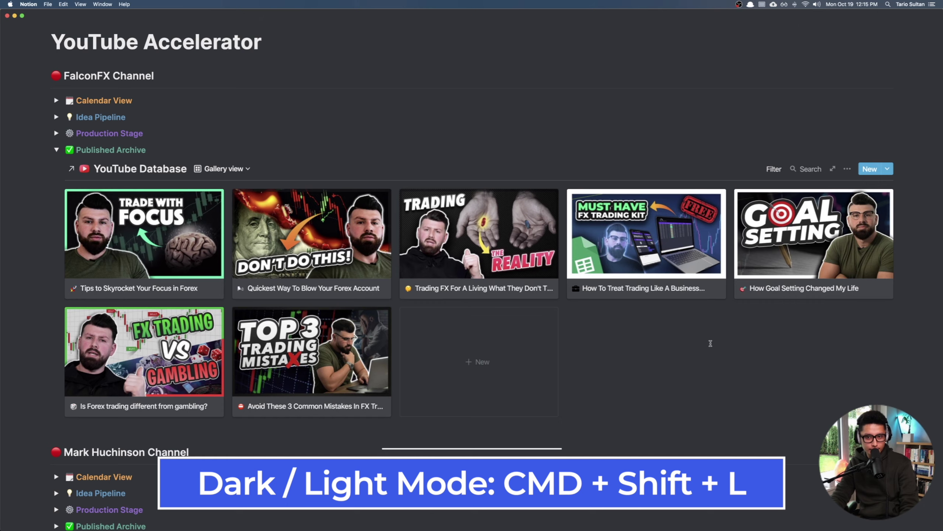
key(super+shift+l)
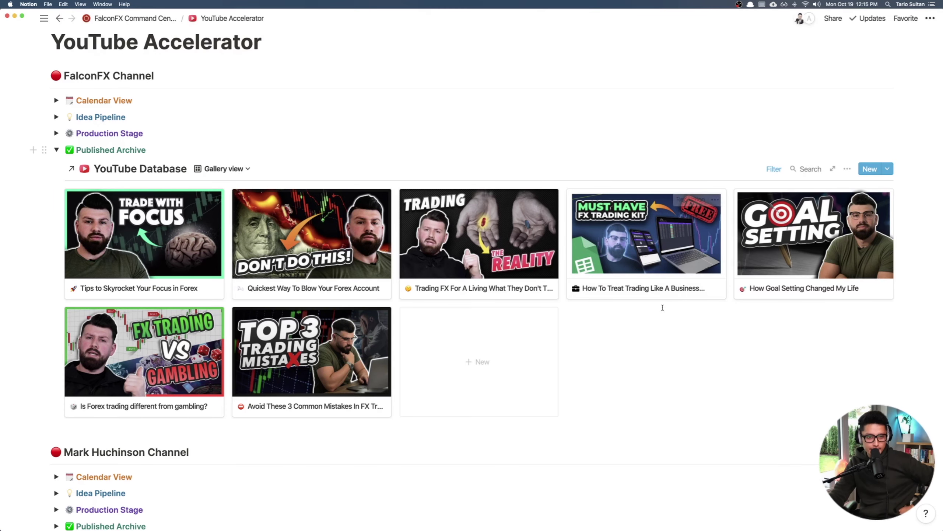
Step: Try the Large, Medium and Small card sizes on the FalconFX Published Archive gallery
click(847, 168)
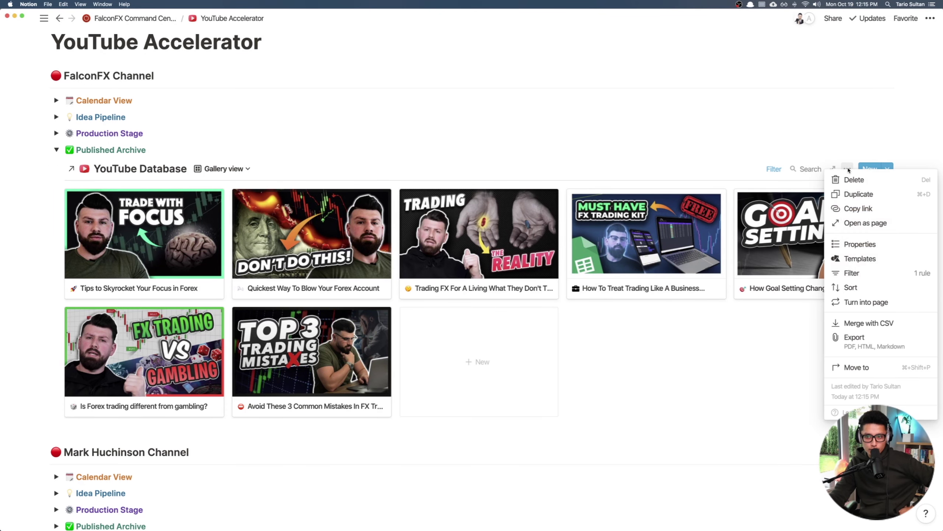
click(853, 245)
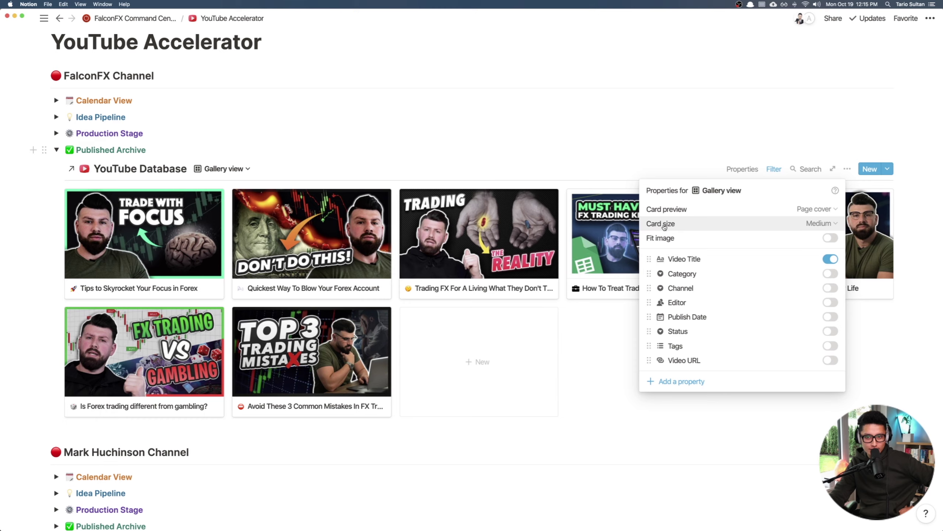
click(822, 224)
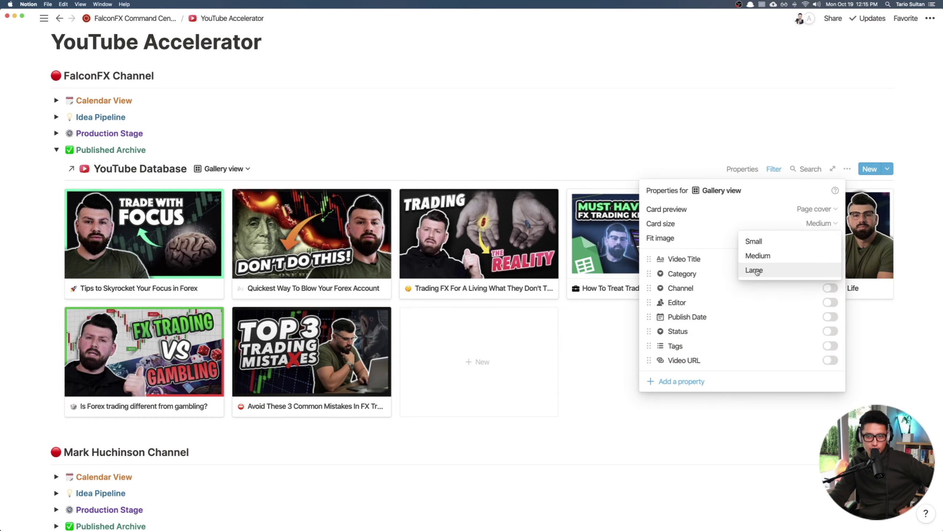
click(756, 271)
click(822, 224)
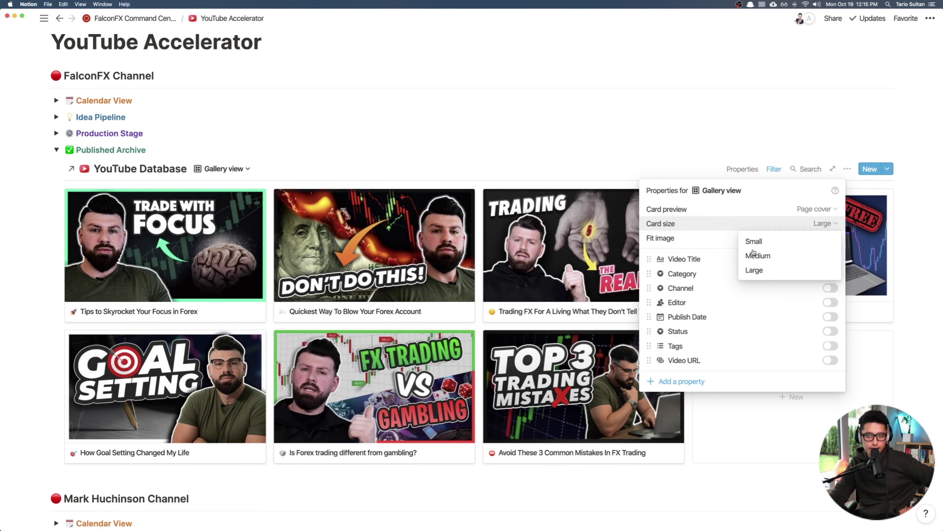
click(759, 255)
click(799, 223)
click(771, 240)
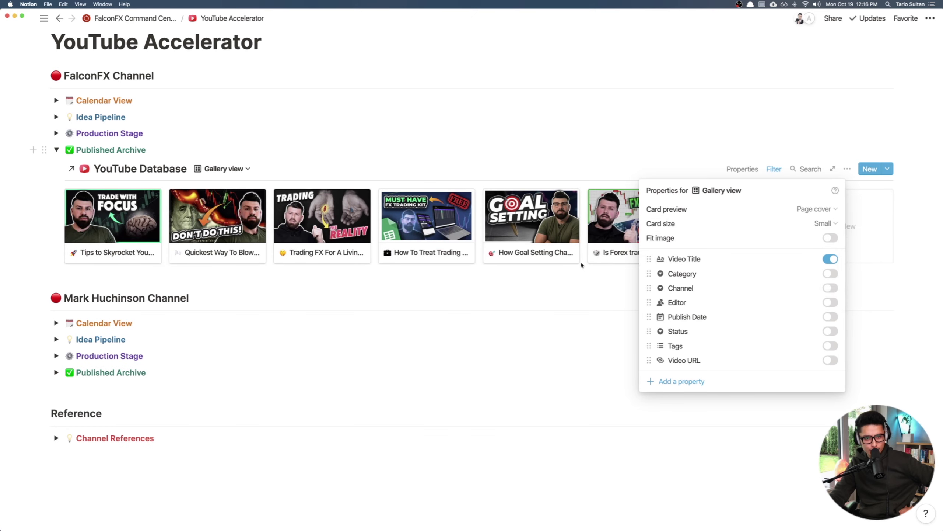
click(574, 275)
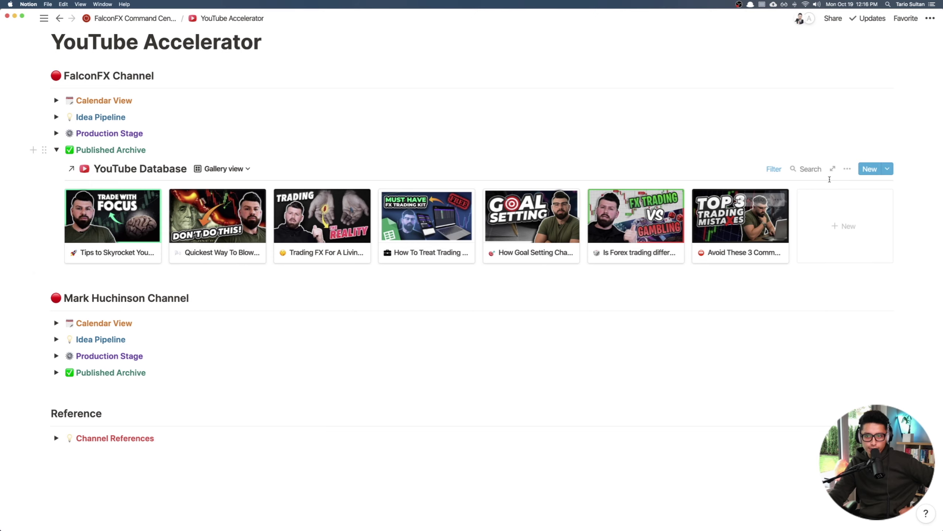
Step: Set the card size of the FalconFX Published Archive gallery to Medium
click(849, 170)
click(833, 245)
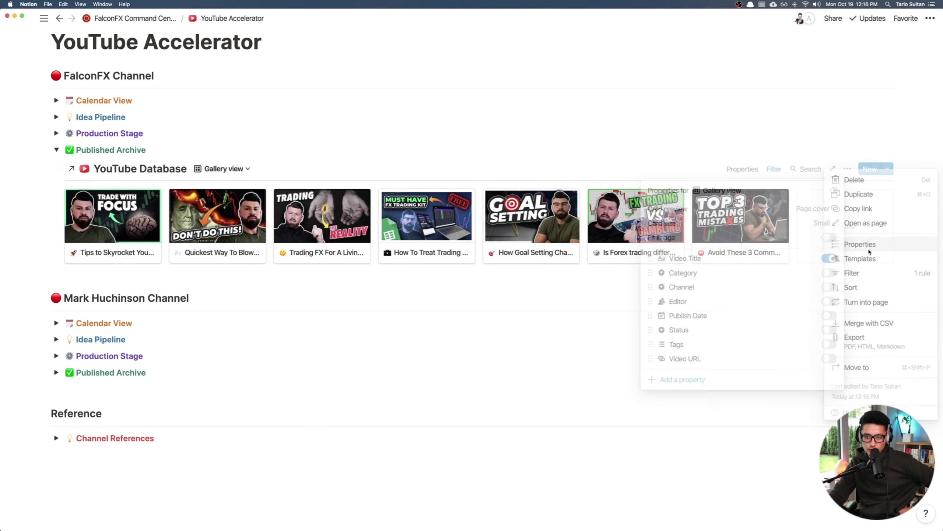
click(825, 223)
click(758, 254)
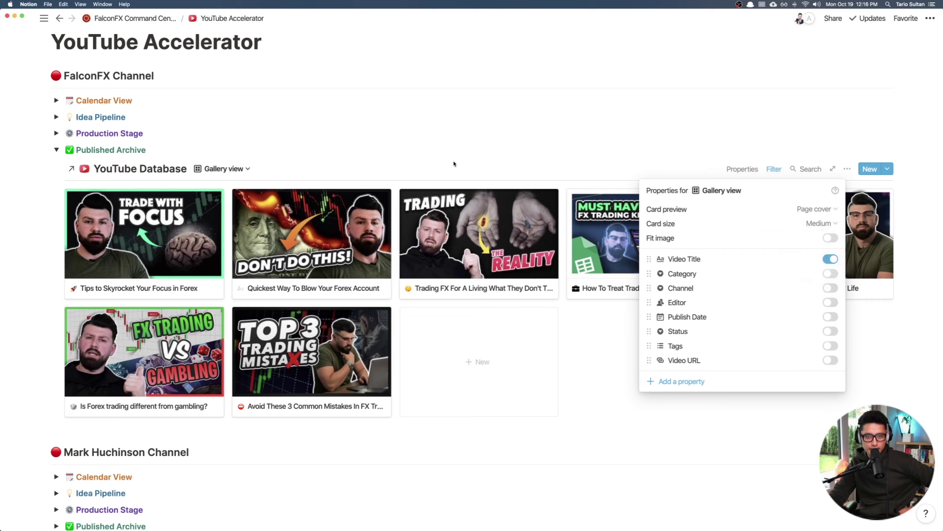
click(451, 303)
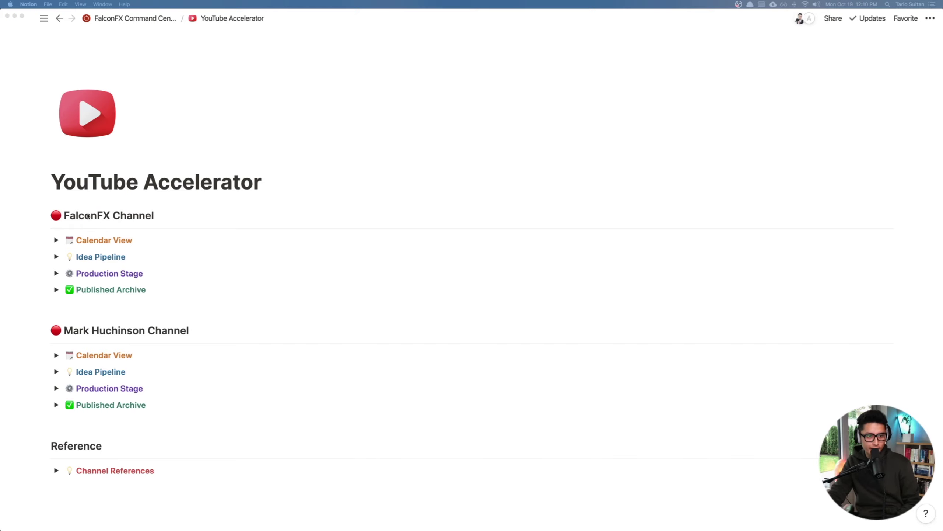
Step: Add a cover to the YouTube Accelerator page and go through the Upload, Link and Unsplash sources for changing it
click(88, 215)
click(83, 161)
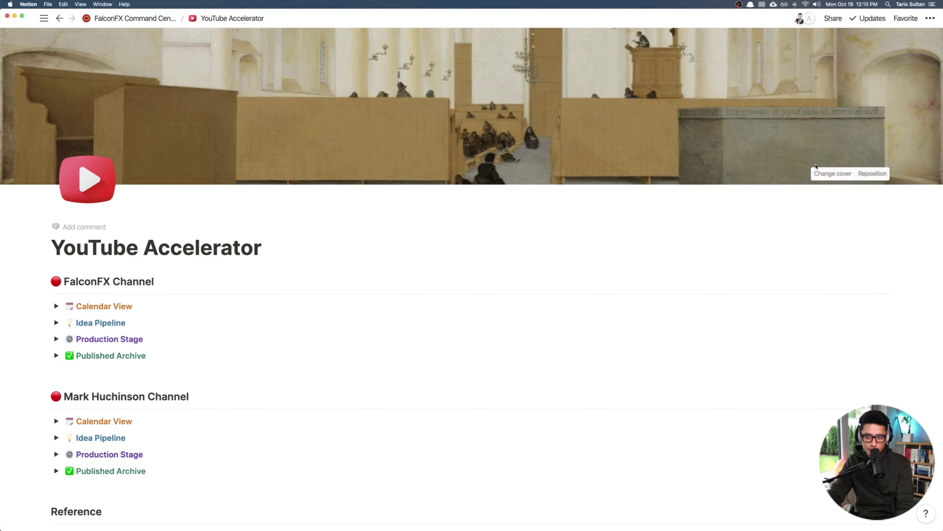
click(828, 177)
click(703, 198)
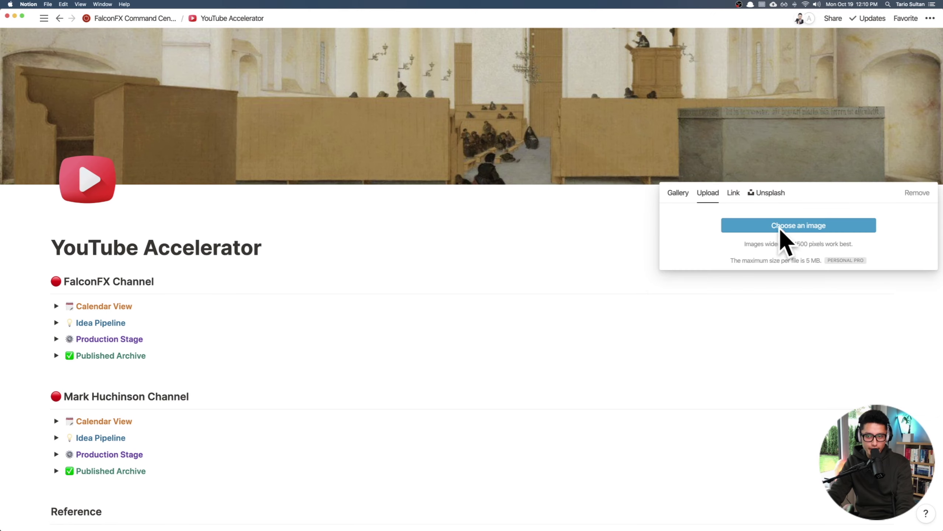
click(729, 194)
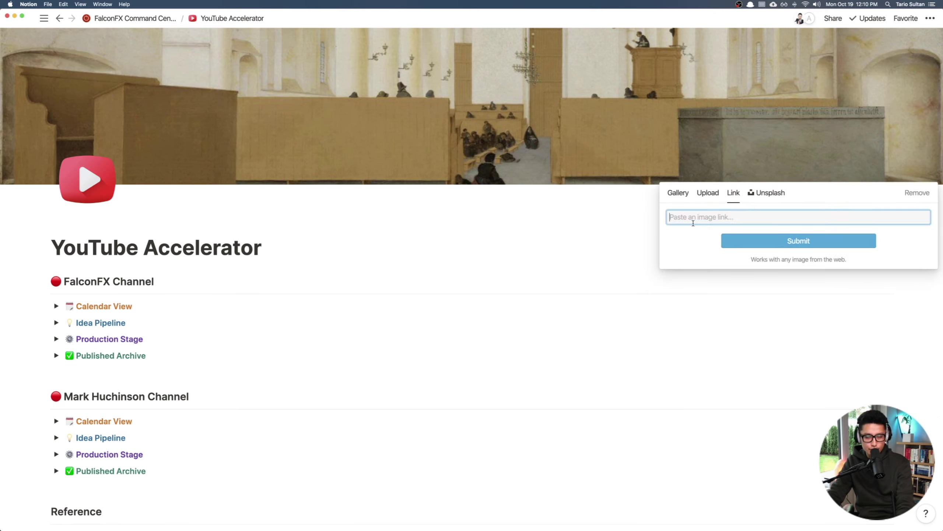
click(761, 198)
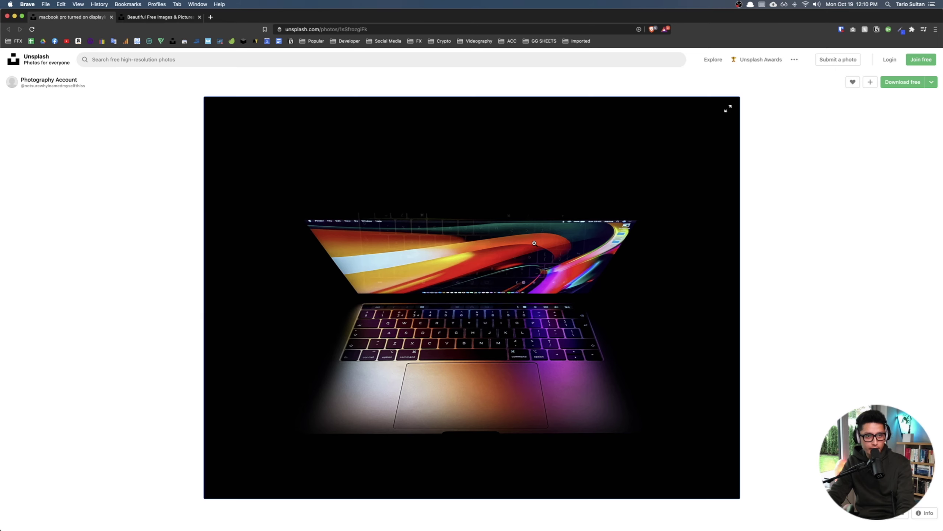
Step: Browse the free photos on the Unsplash home page and close that page
key(ctrl+Tab)
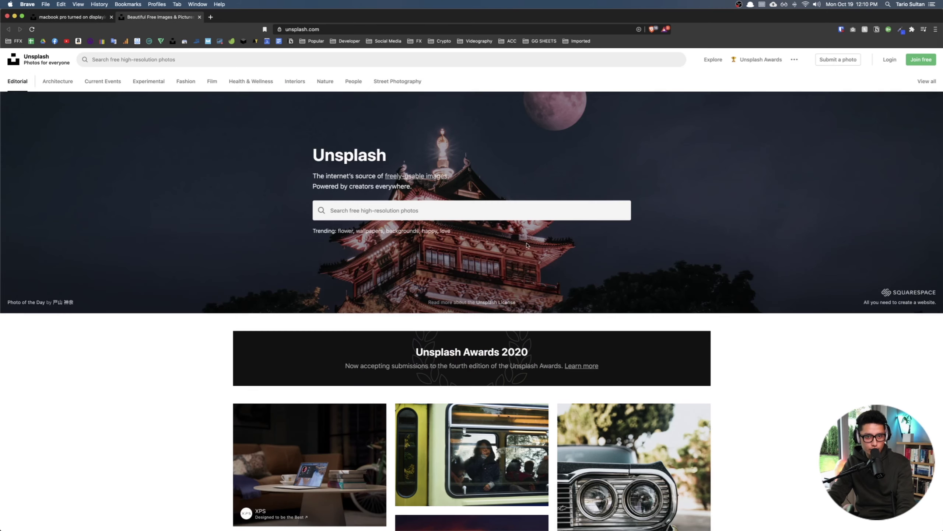
drag(308, 152, 477, 164)
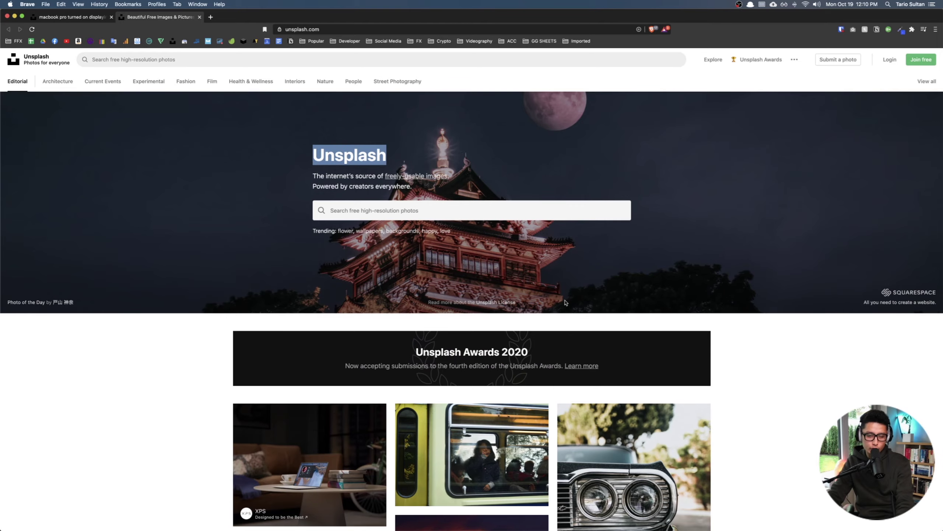
scroll(565, 302, down, 15)
scroll(157, 293, down, 5)
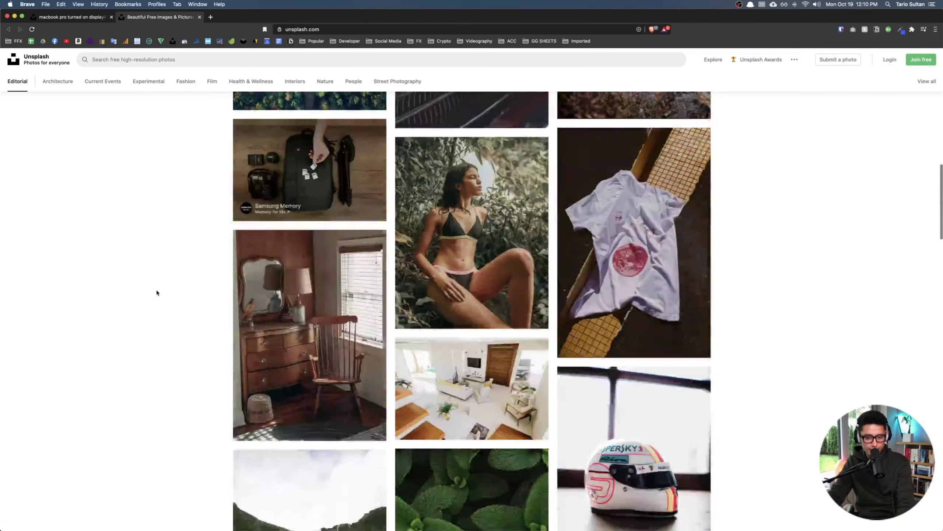
scroll(157, 293, down, 20)
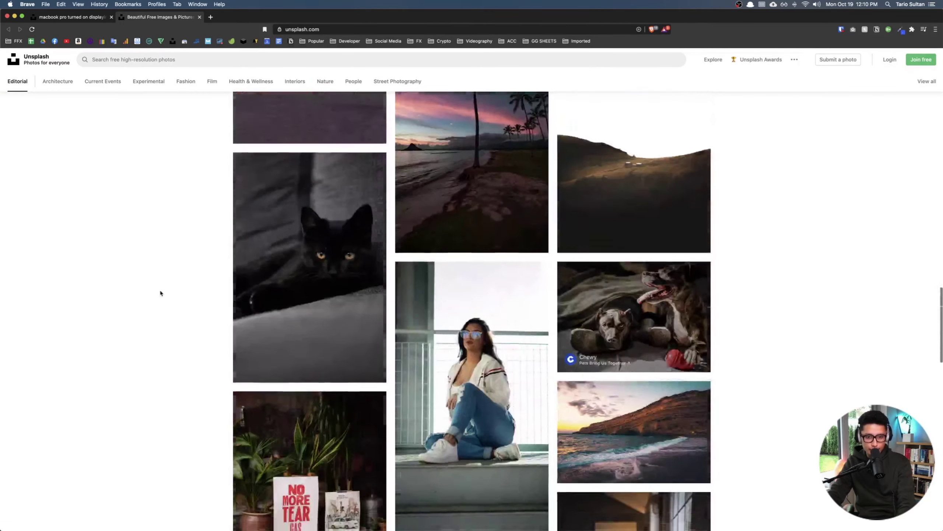
scroll(160, 292, up, 20)
click(169, 343)
key(super+w)
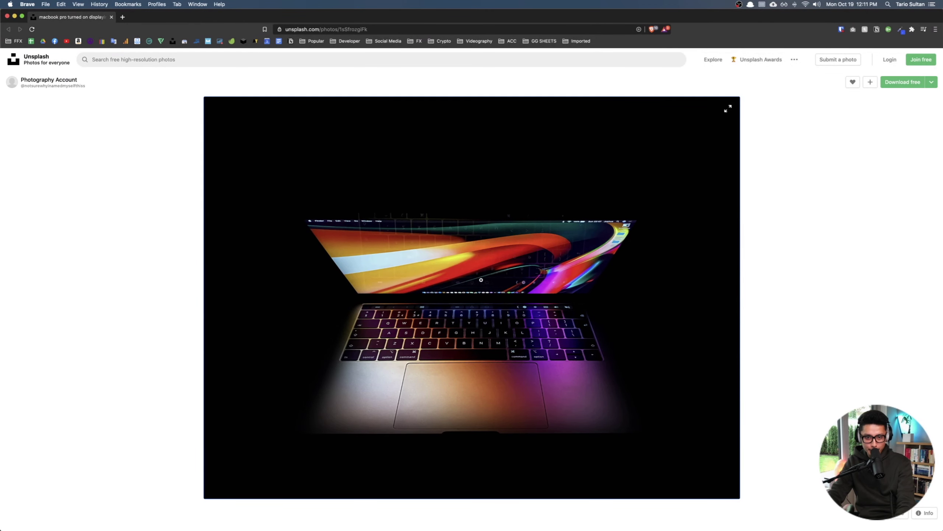
Step: Copy the image address of the Unsplash MacBook photo and set it as the YouTube Accelerator cover in Notion through an image link
right_click(463, 256)
click(491, 280)
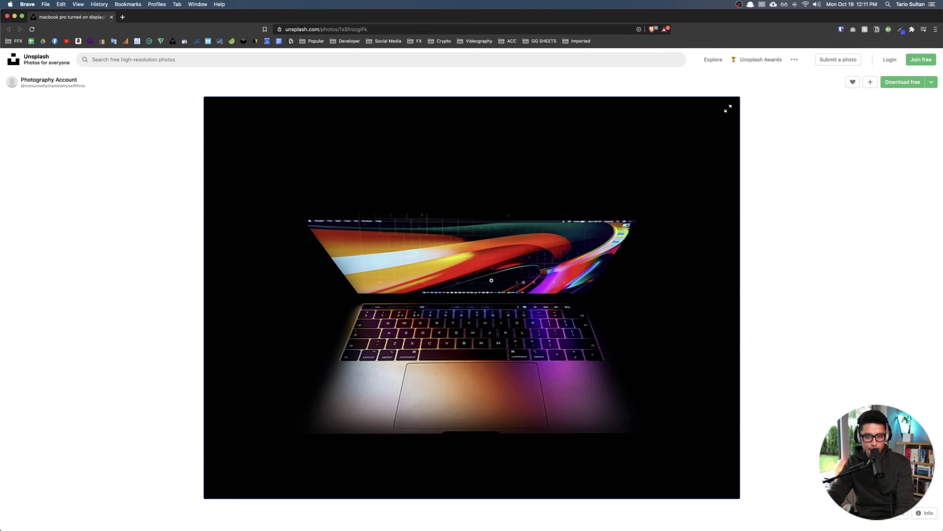
key(super+Tab)
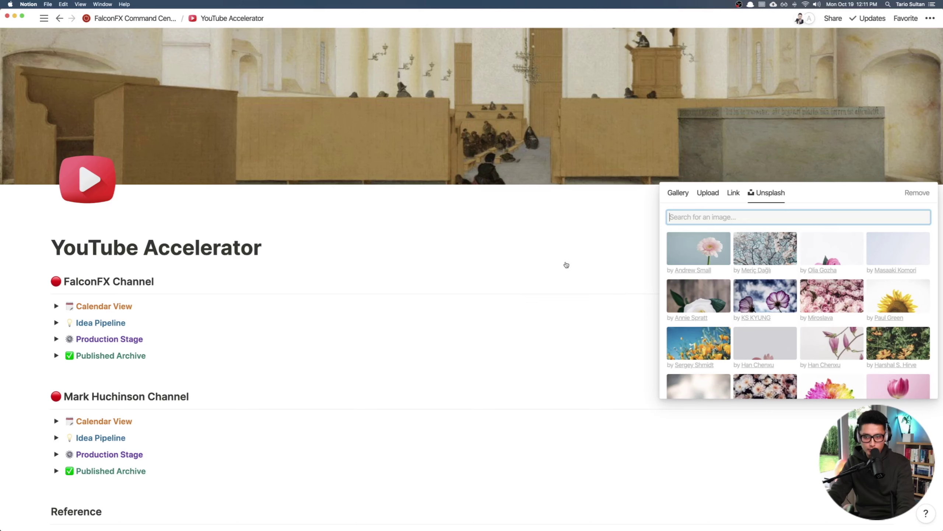
click(734, 193)
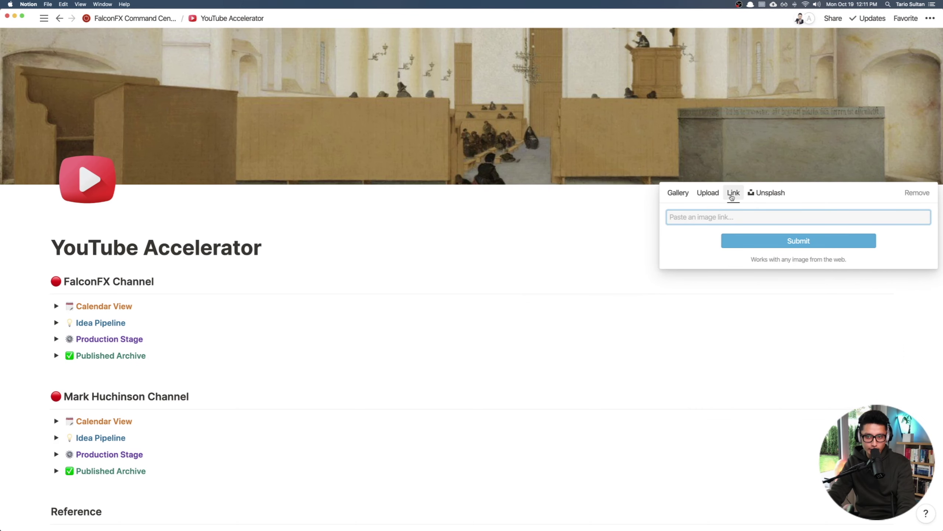
key(super+v)
click(766, 240)
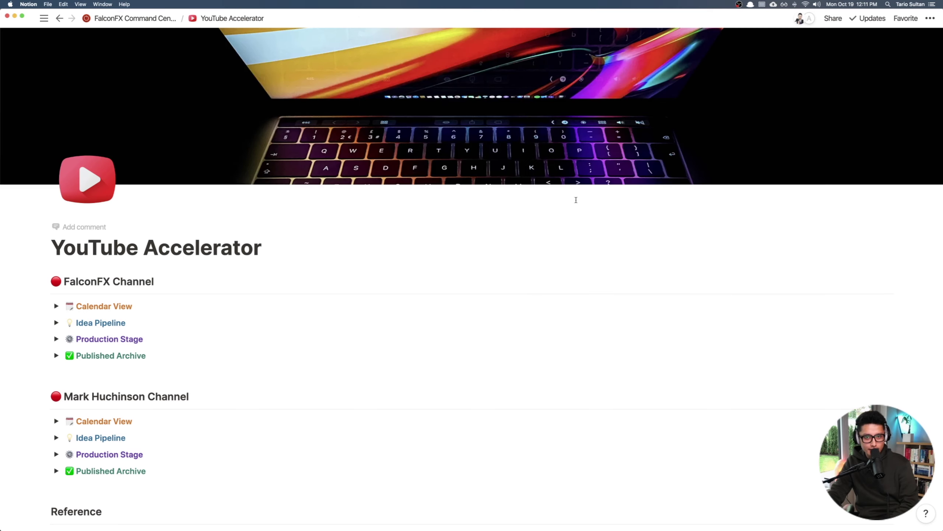
Step: Reposition the page cover so the whole laptop keyboard fills the banner, and save the position
click(870, 175)
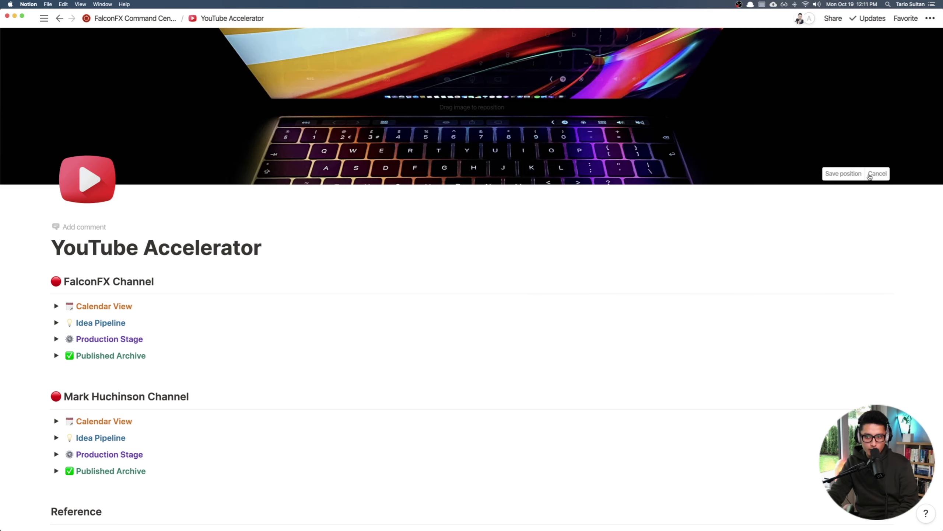
drag(629, 136, 627, 72)
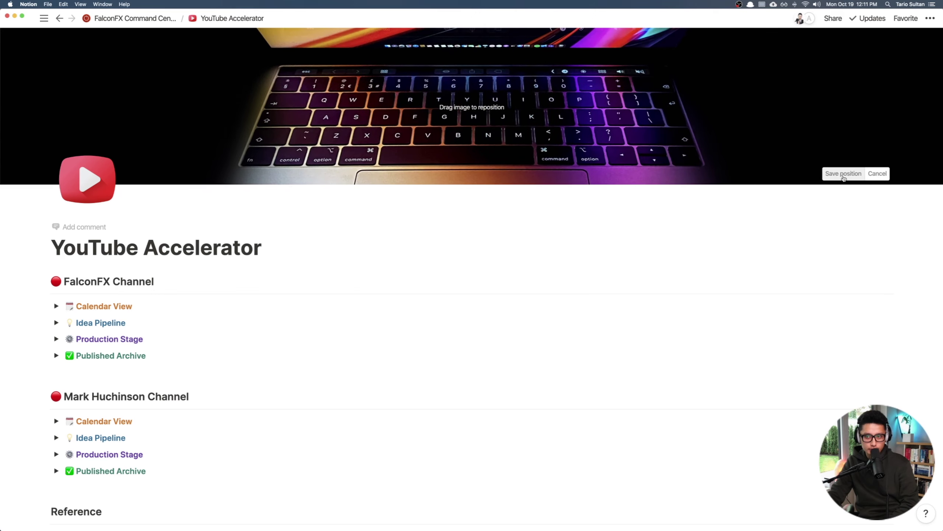
scroll(409, 260, down, 2)
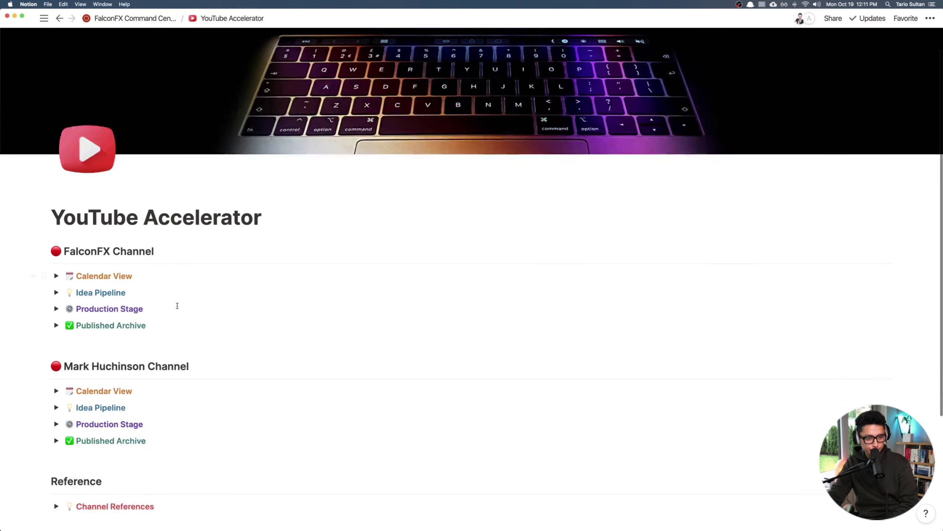
scroll(371, 267, up, 2)
Step: Expand the FalconFX Production Stage toggle and look through the board's status columns
scroll(355, 269, down, 5)
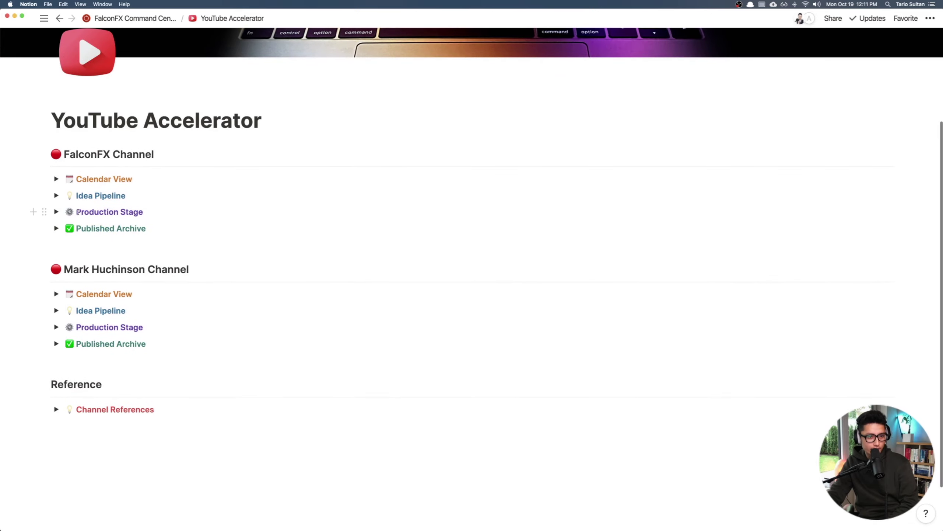
drag(157, 213, 157, 215)
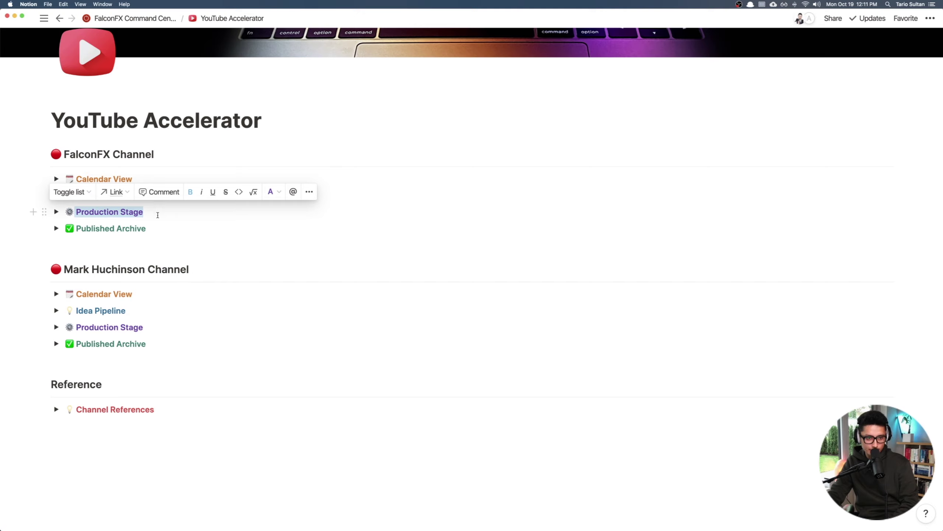
click(671, 245)
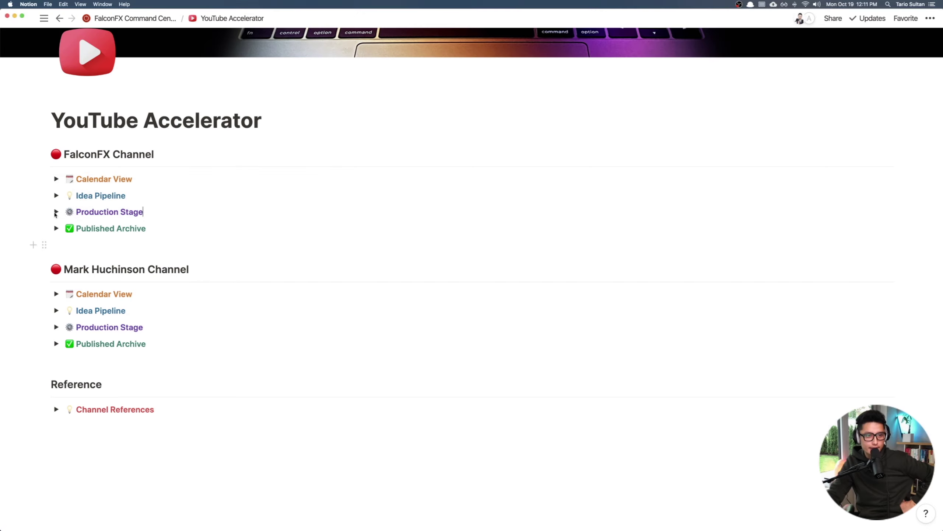
click(57, 213)
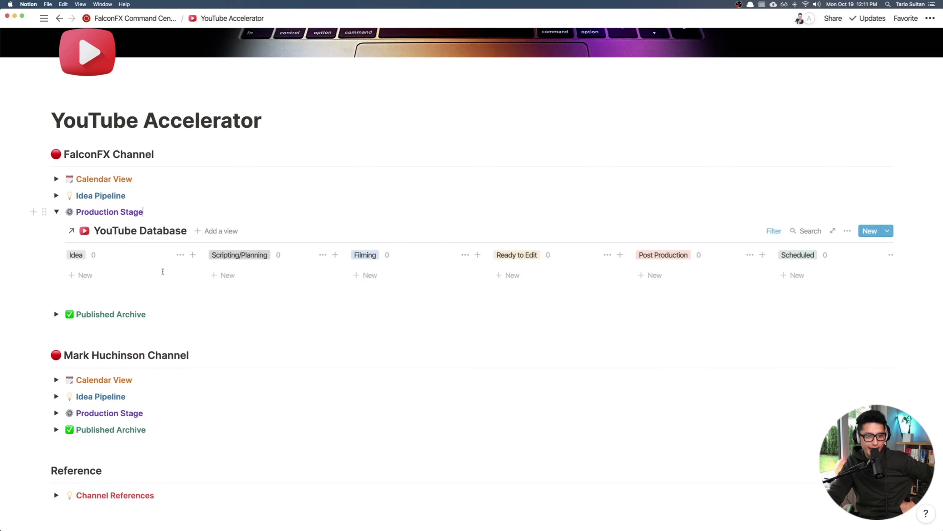
scroll(678, 275, right, 5)
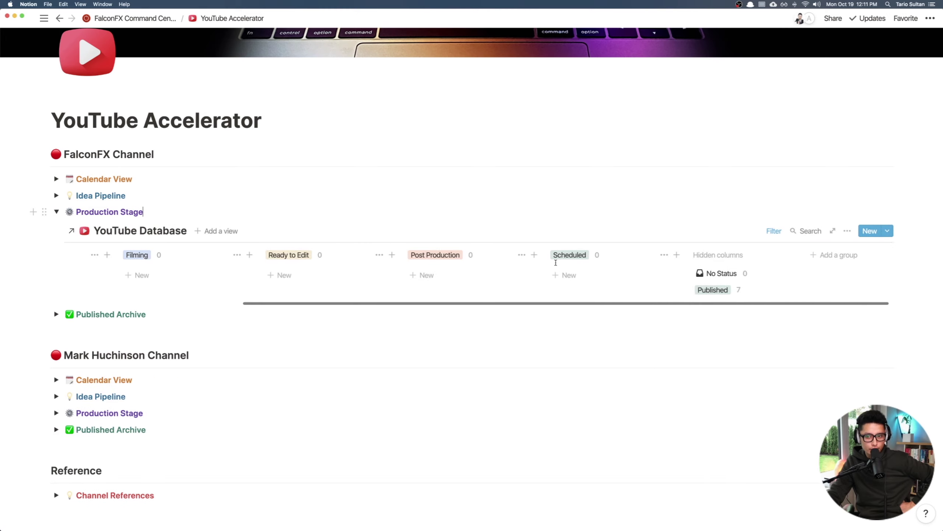
scroll(556, 263, left, 5)
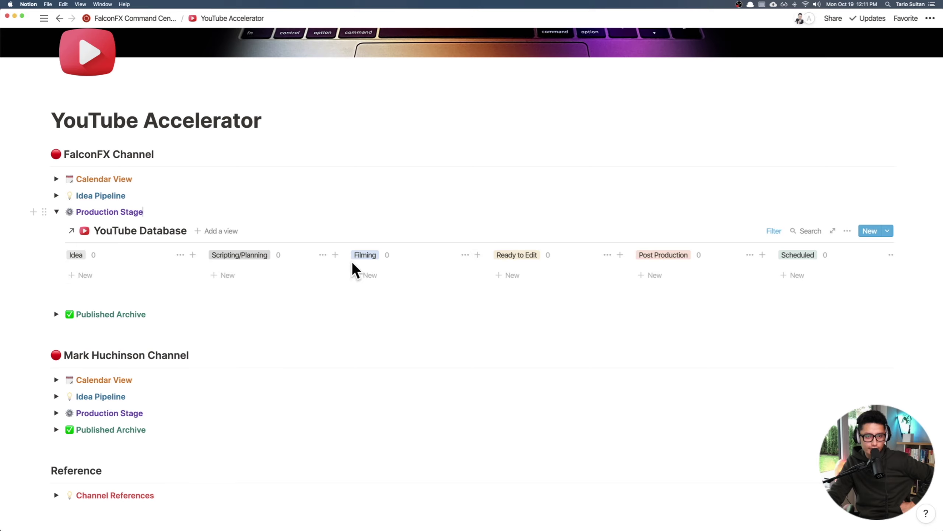
Step: Add an untitled card to the Idea column, move it to Ready to Edit and check its properties
click(80, 275)
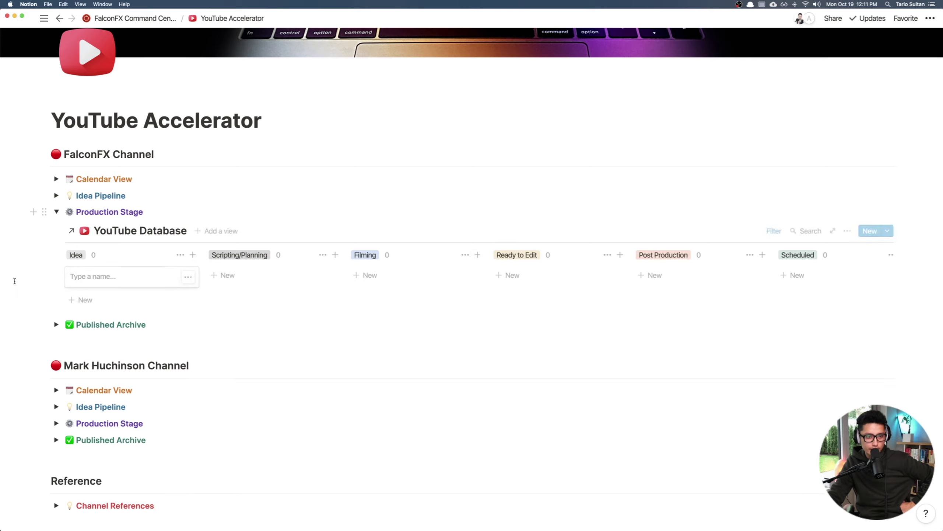
drag(76, 276, 529, 283)
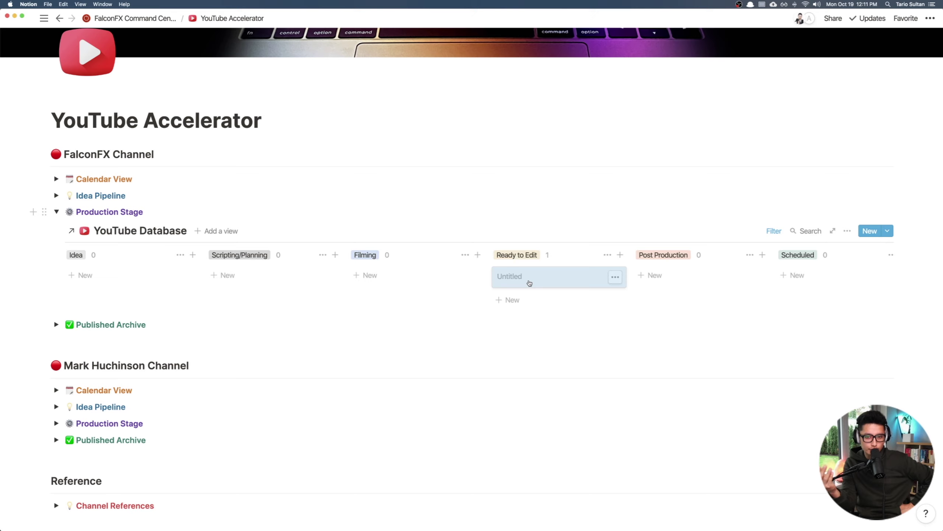
click(529, 283)
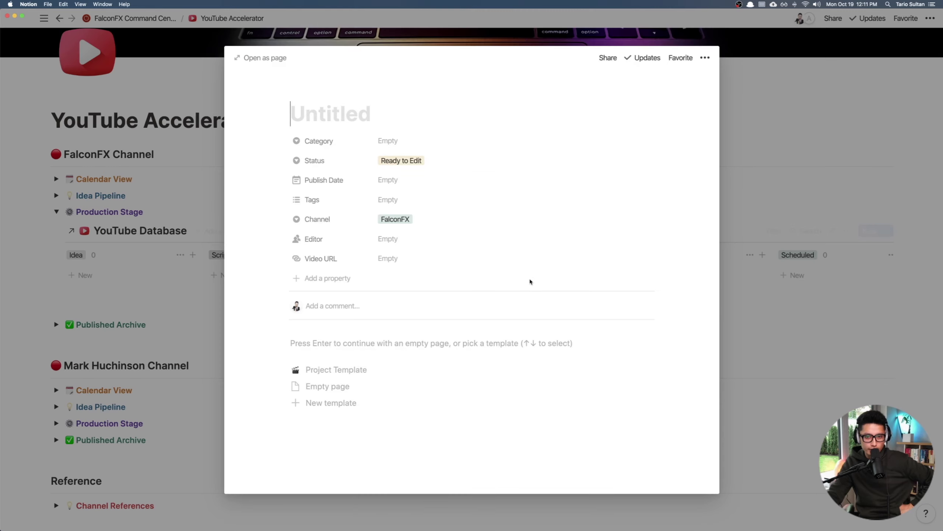
click(204, 215)
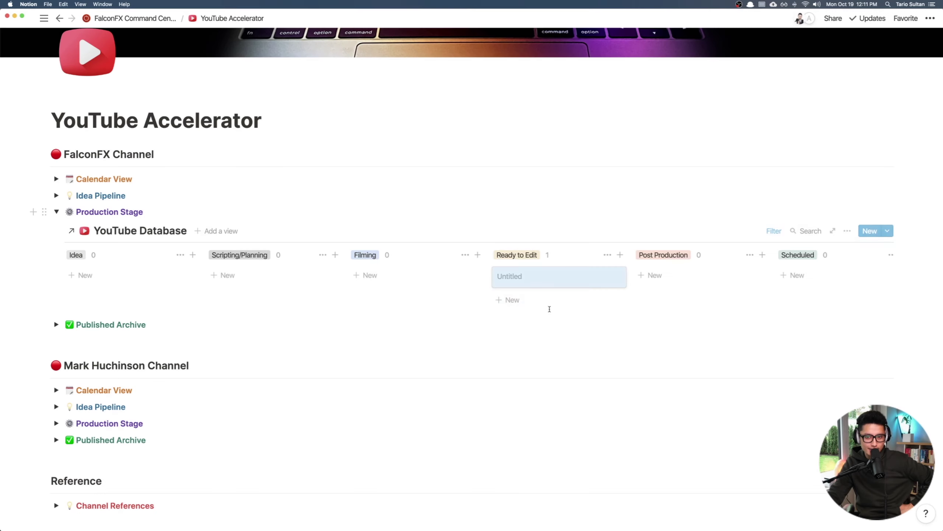
Step: Move the untitled card to Post Production, check its Status, and delete the card
drag(551, 280, 667, 277)
click(666, 278)
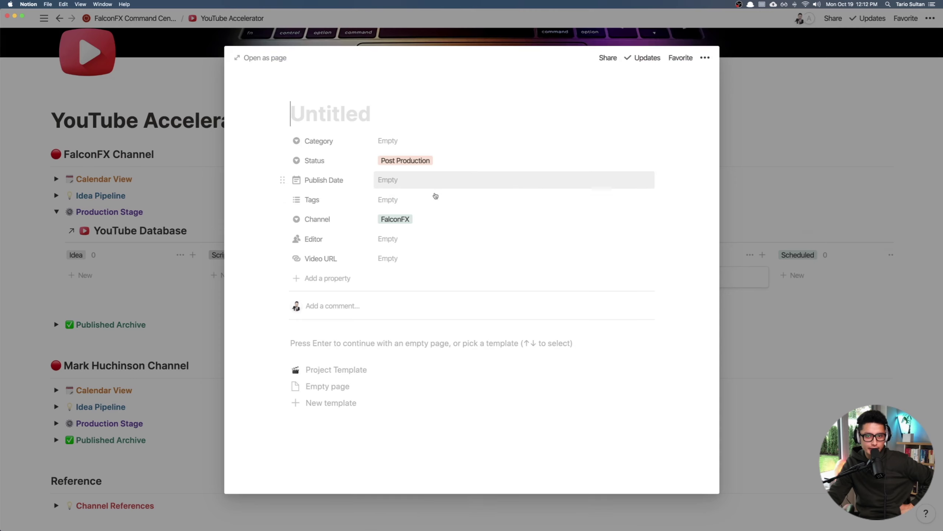
click(750, 282)
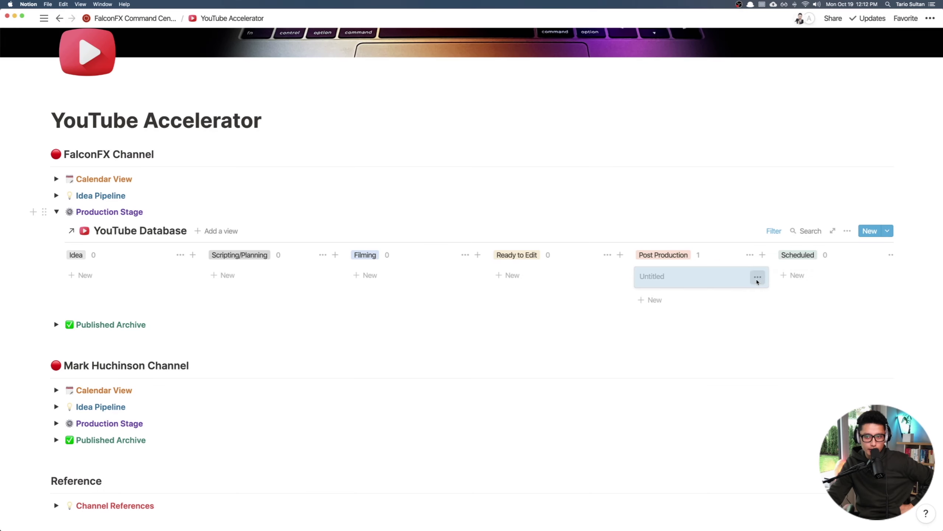
click(757, 277)
click(792, 315)
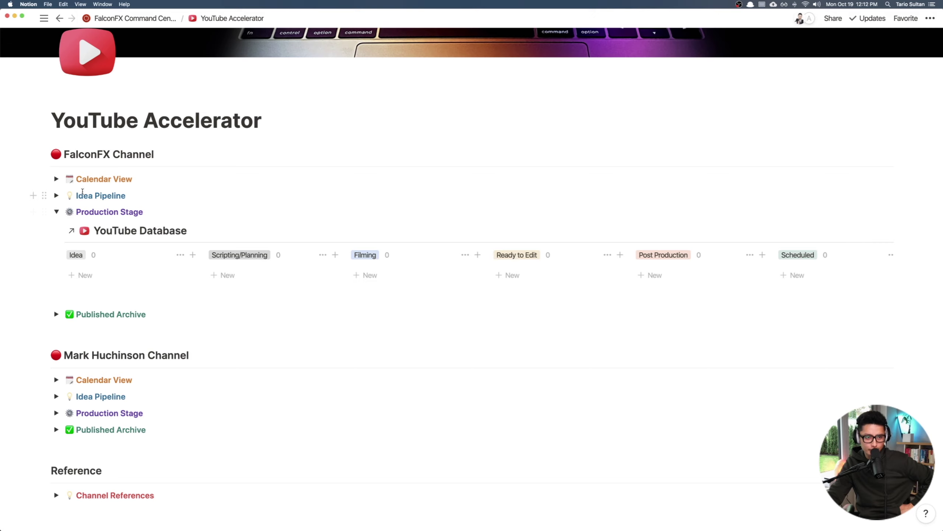
Step: Look at the view types available for the Production Stage board and at its Channel filter
click(211, 231)
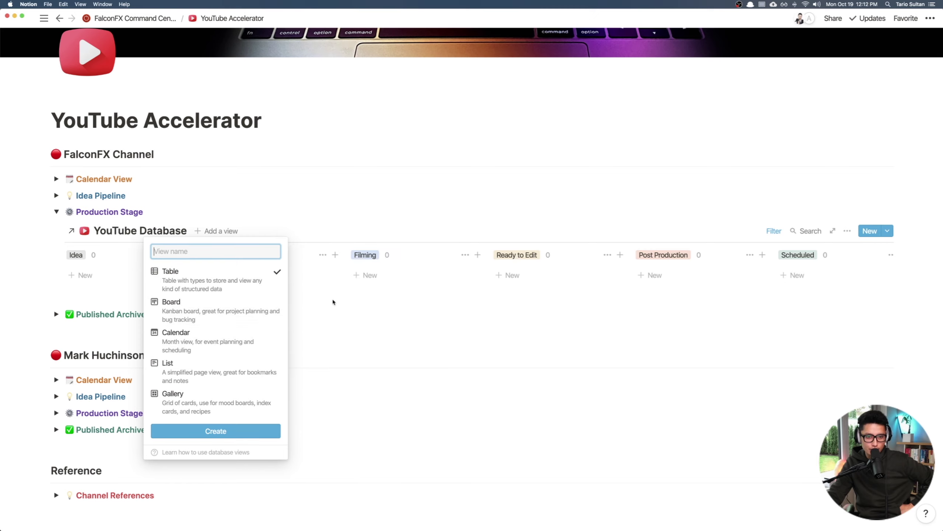
click(563, 282)
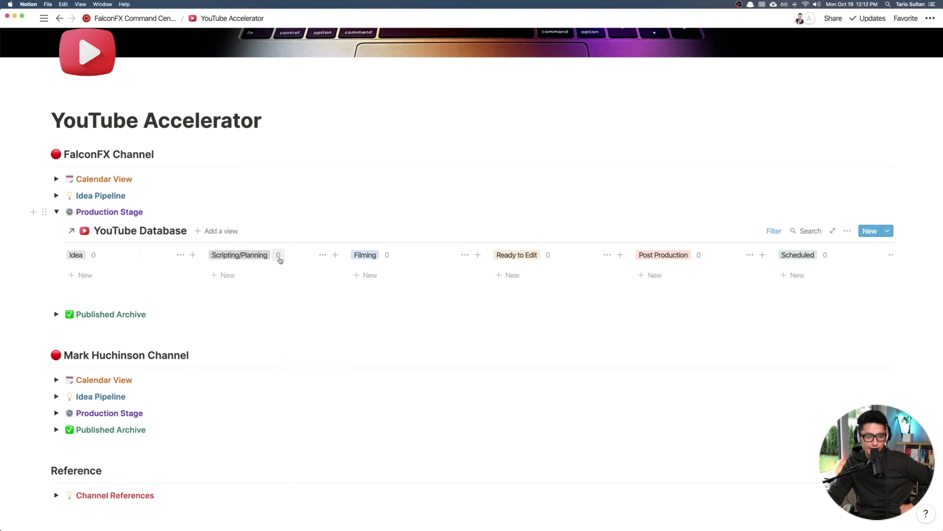
click(772, 232)
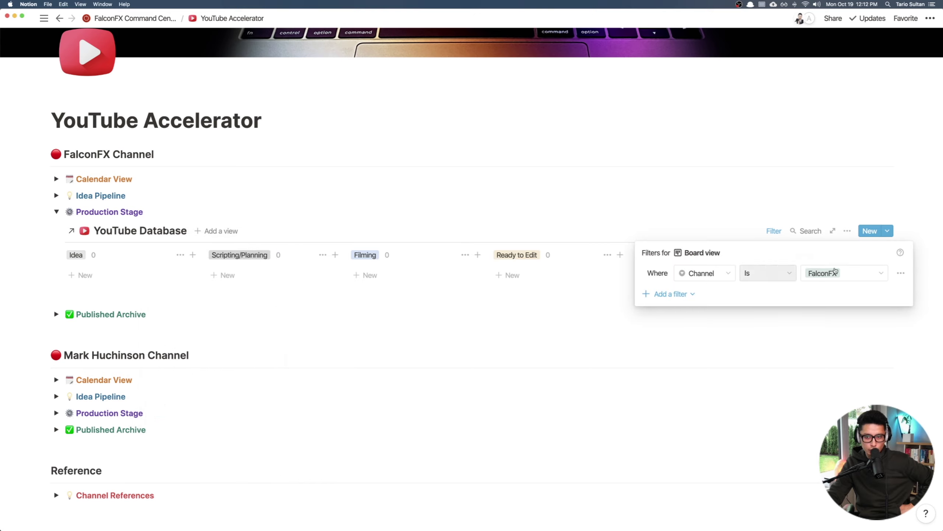
mouse_move(46, 147)
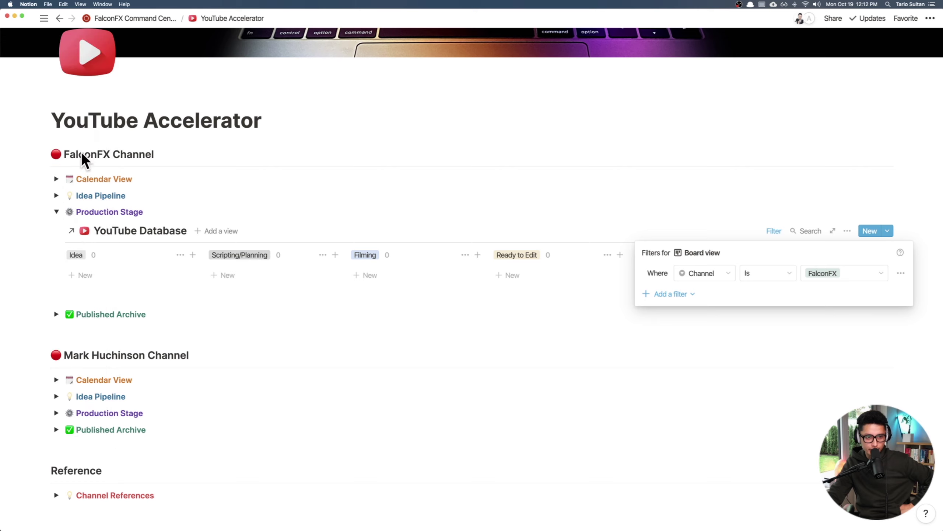
click(745, 213)
Step: Check which properties the Production Stage board can be grouped by, keeping Status
click(847, 232)
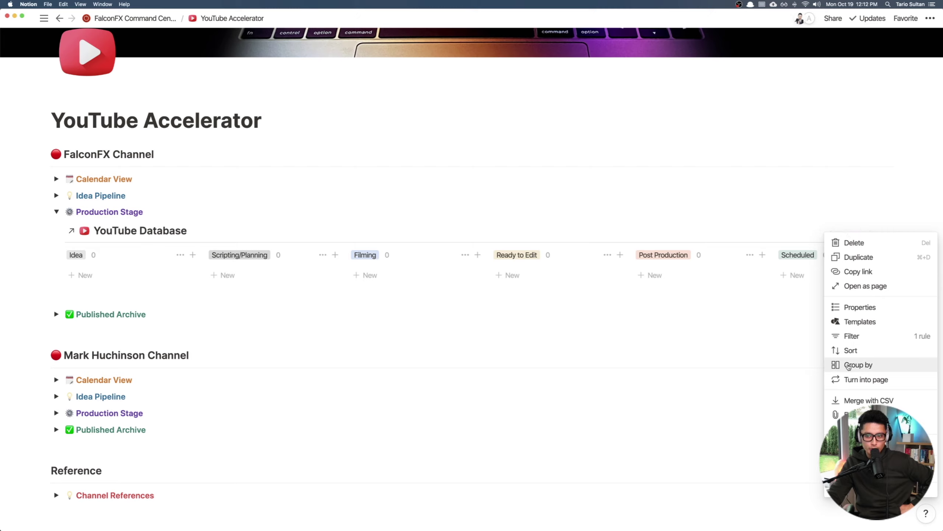
click(848, 366)
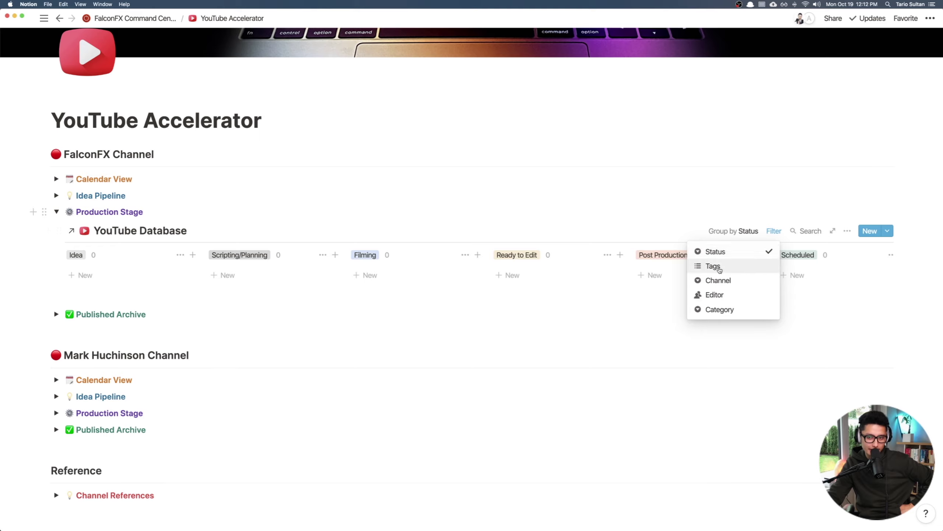
click(504, 262)
Step: Move the Published group out of the hidden columns to follow Scheduled on the FalconFX Production Stage board
scroll(504, 262, right, 6)
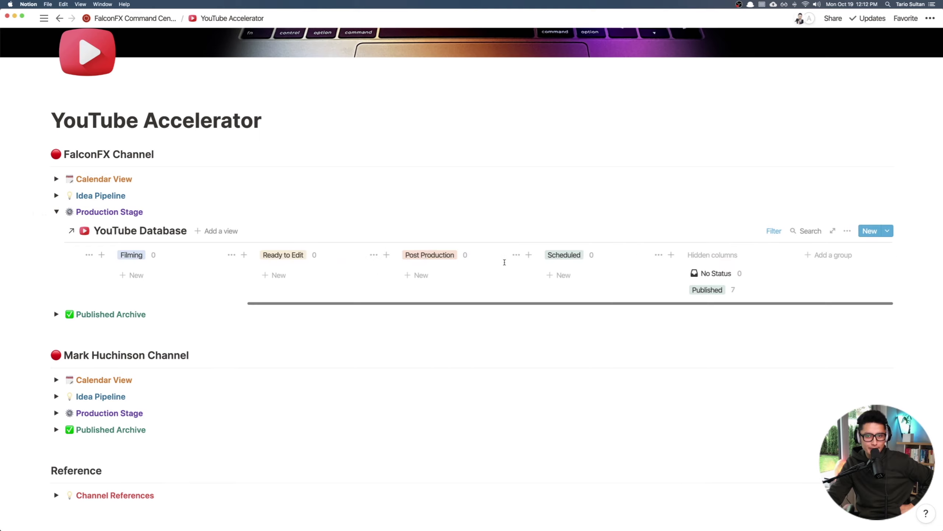
scroll(226, 273, left, 5)
scroll(226, 273, left, 3)
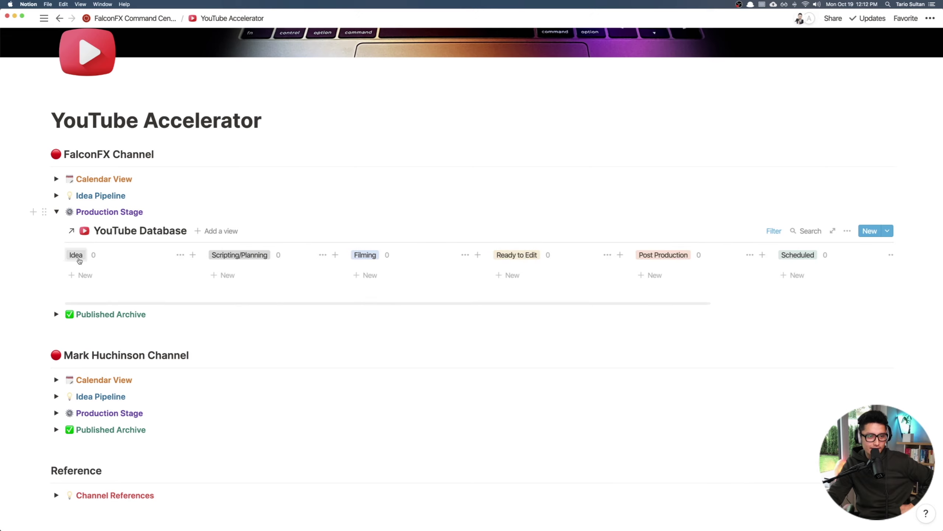
scroll(88, 255, right, 6)
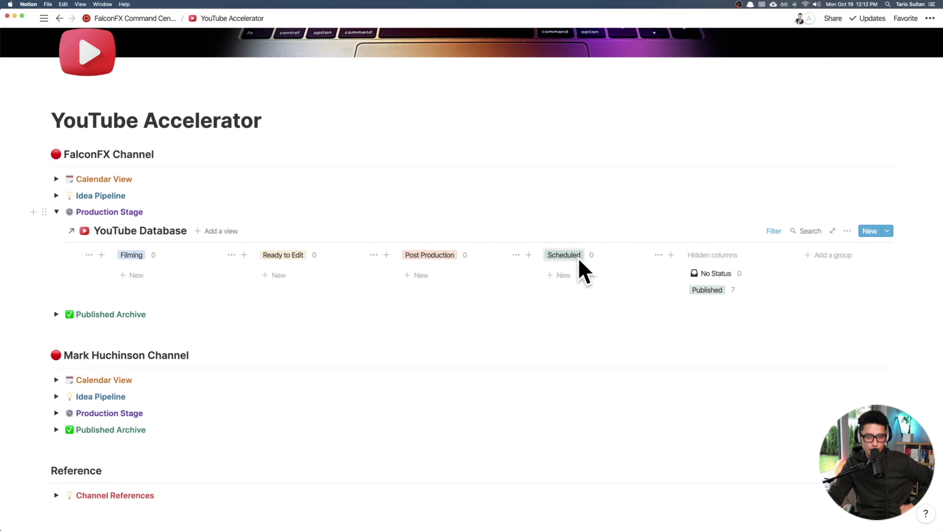
scroll(575, 263, left, 2)
scroll(581, 263, right, 2)
drag(694, 290, 690, 204)
scroll(389, 369, left, 5)
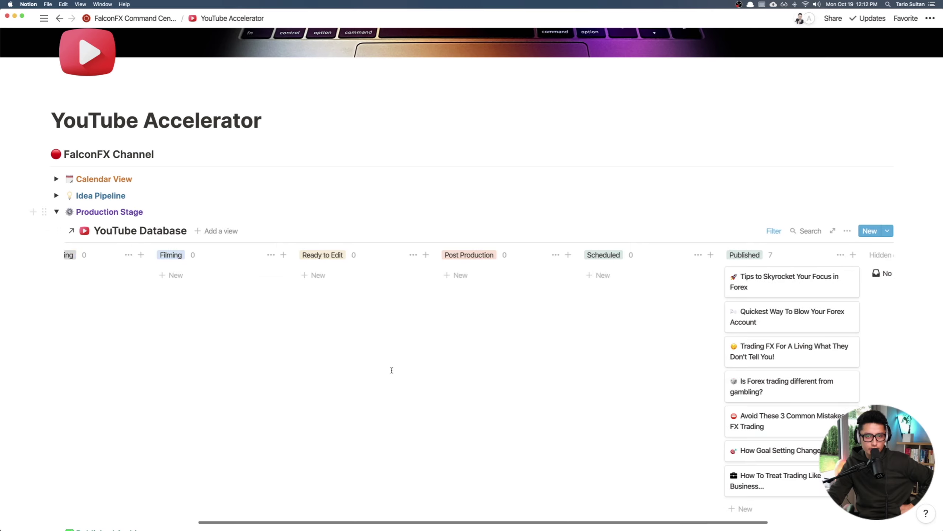
Step: Review the Published column of the FalconFX Production Stage board and the page sections below it
scroll(299, 330, right, 3)
scroll(301, 330, right, 5)
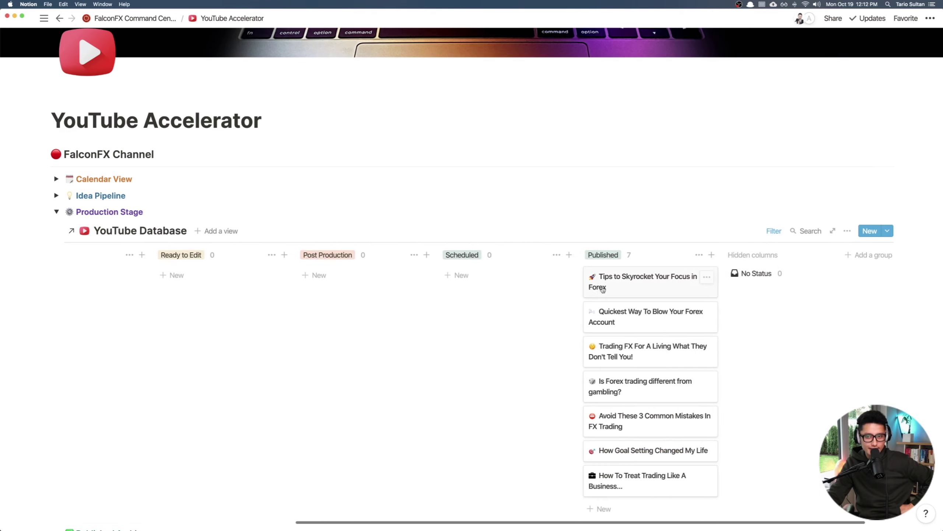
scroll(611, 349, down, 2)
scroll(611, 349, down, 8)
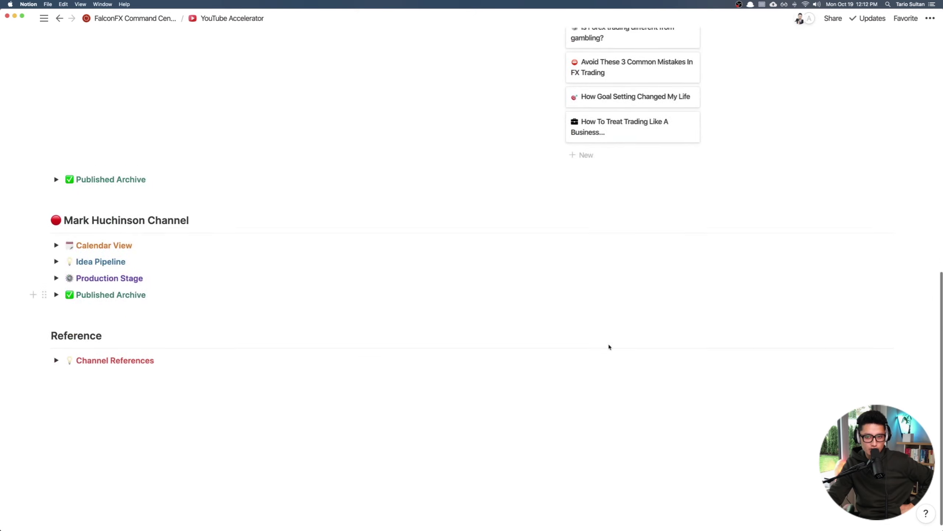
scroll(609, 346, up, 12)
scroll(609, 344, down, 5)
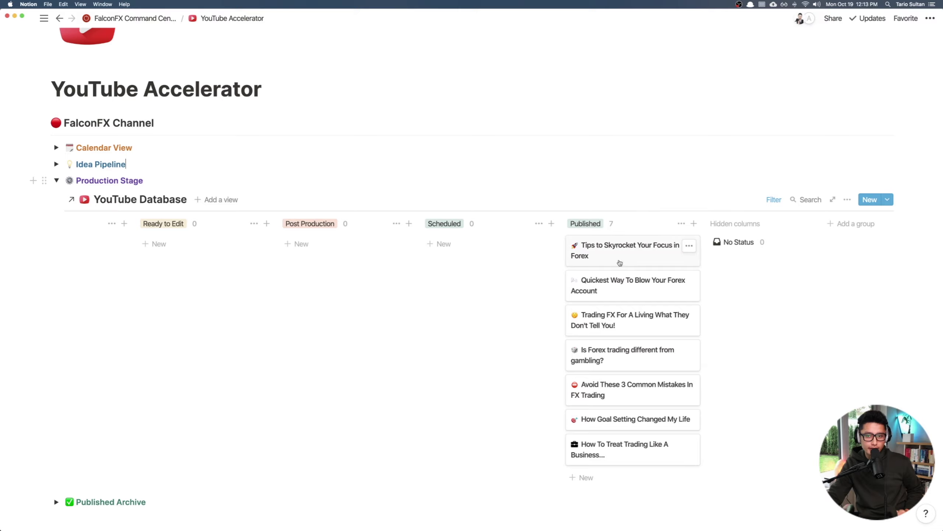
scroll(620, 263, down, 12)
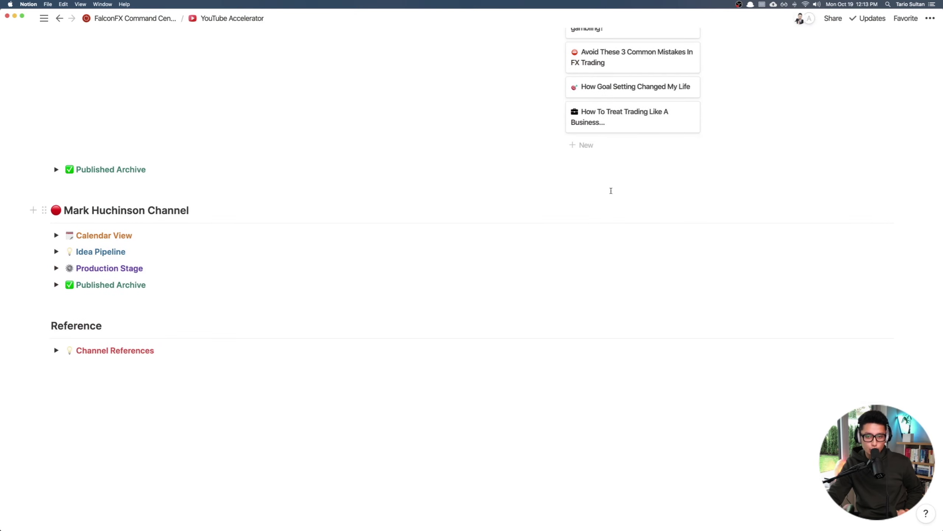
scroll(611, 190, up, 15)
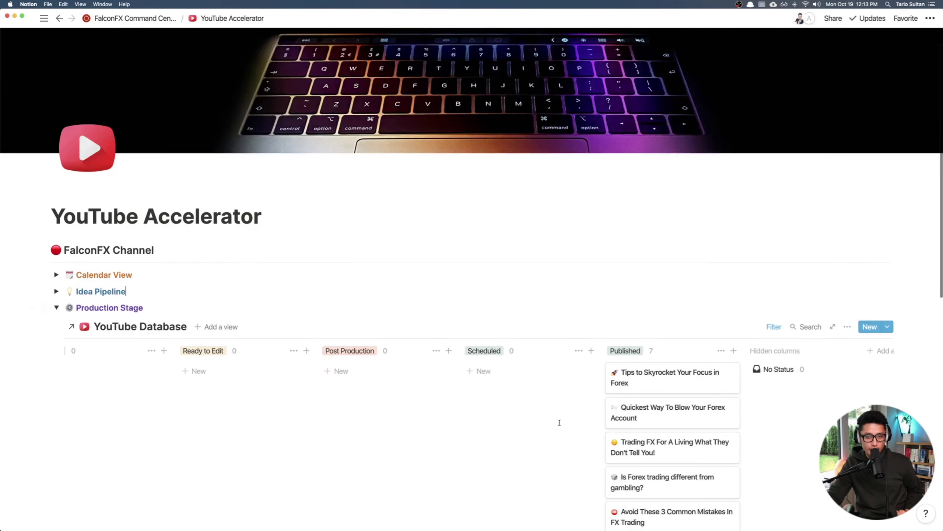
Step: Hide the Published group on the FalconFX Production Stage board and collapse that toggle
scroll(594, 349, down, 4)
mouse_move(635, 246)
mouse_down()
mouse_move(508, 248)
mouse_move(652, 254)
mouse_up()
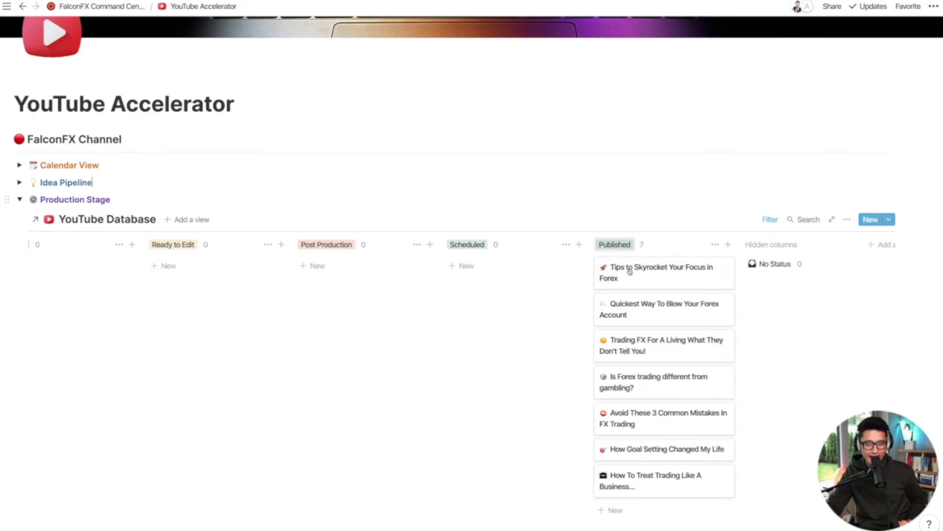
click(604, 218)
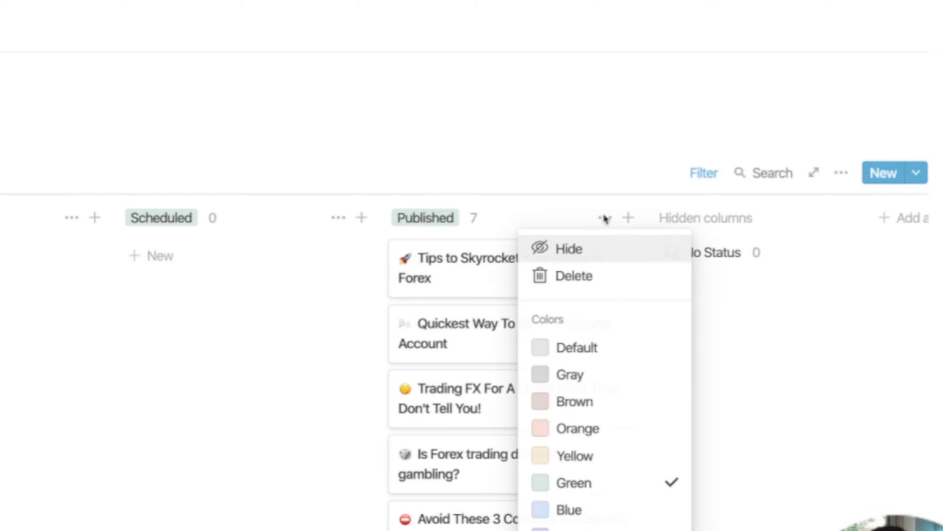
click(553, 261)
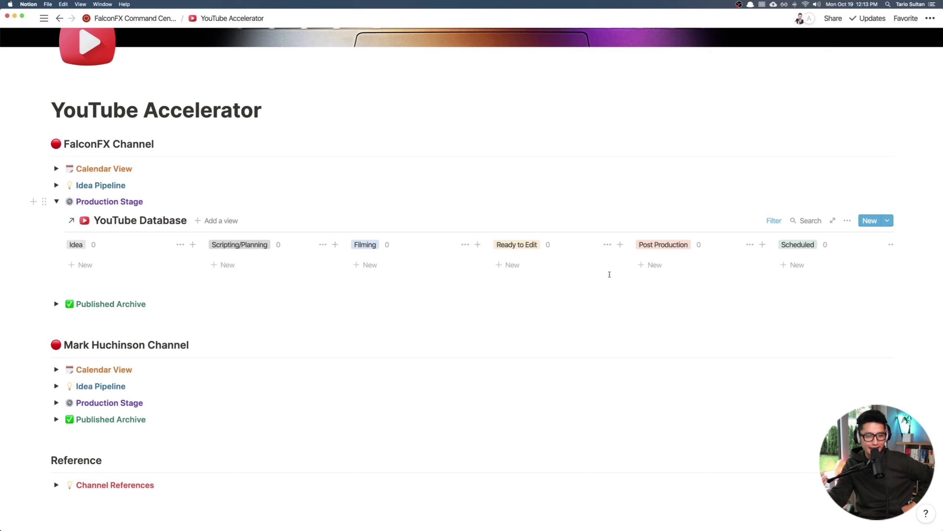
click(56, 201)
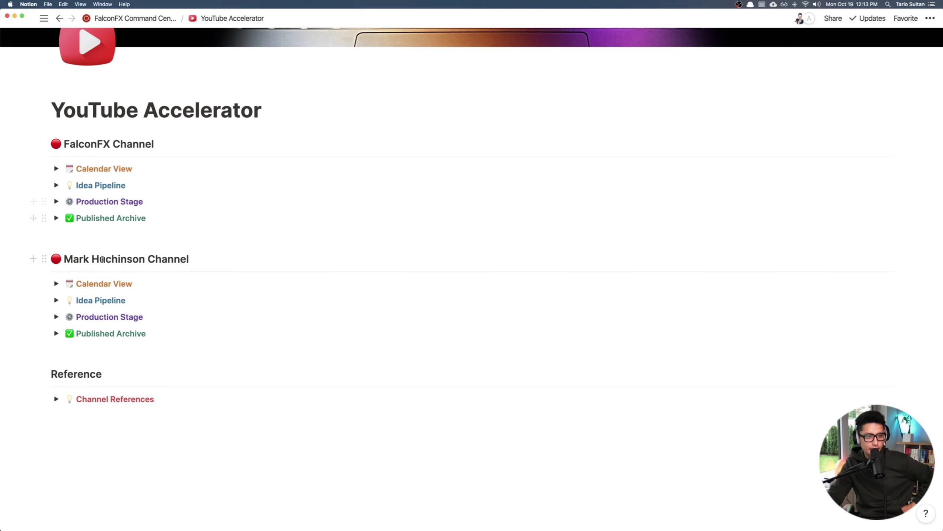
Step: Check the Channel filter and its options on the second channel's Production Stage board, keeping the filter, and collapse the toggle
click(56, 316)
click(773, 336)
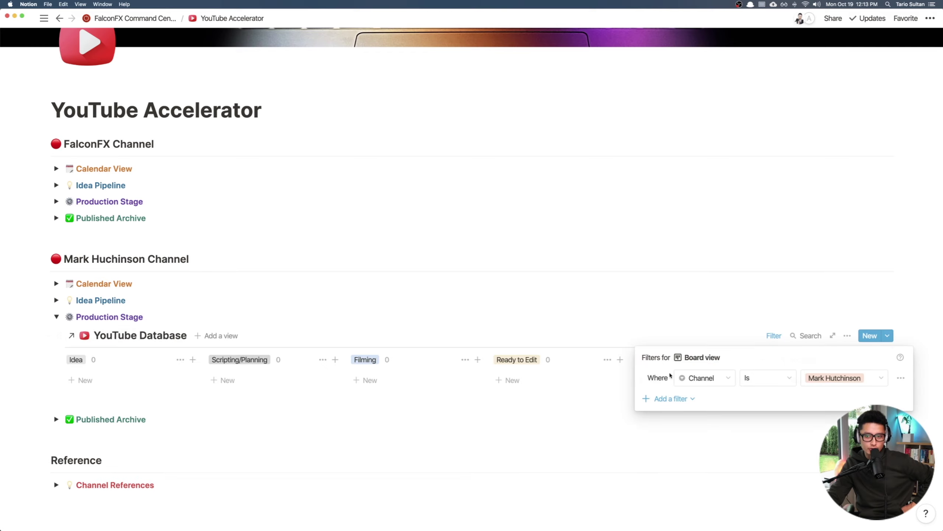
click(828, 378)
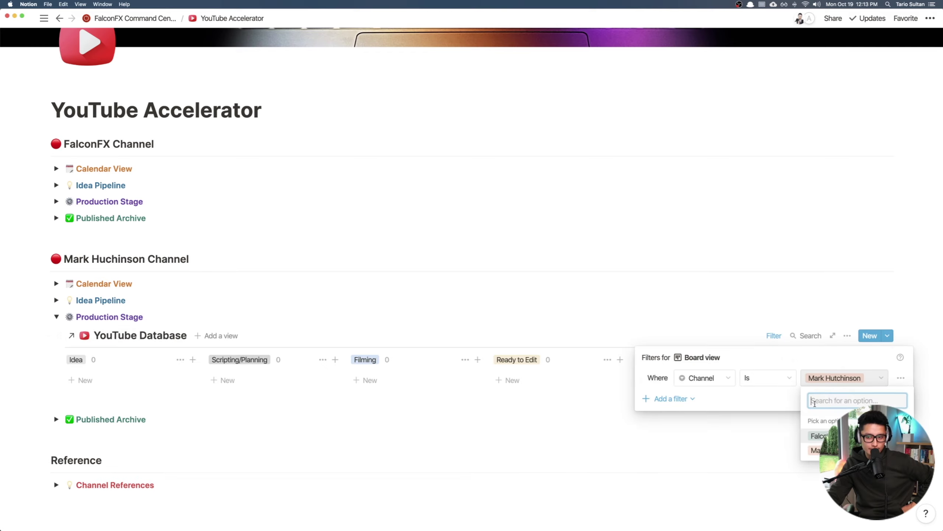
key(Escape)
key(Escape)
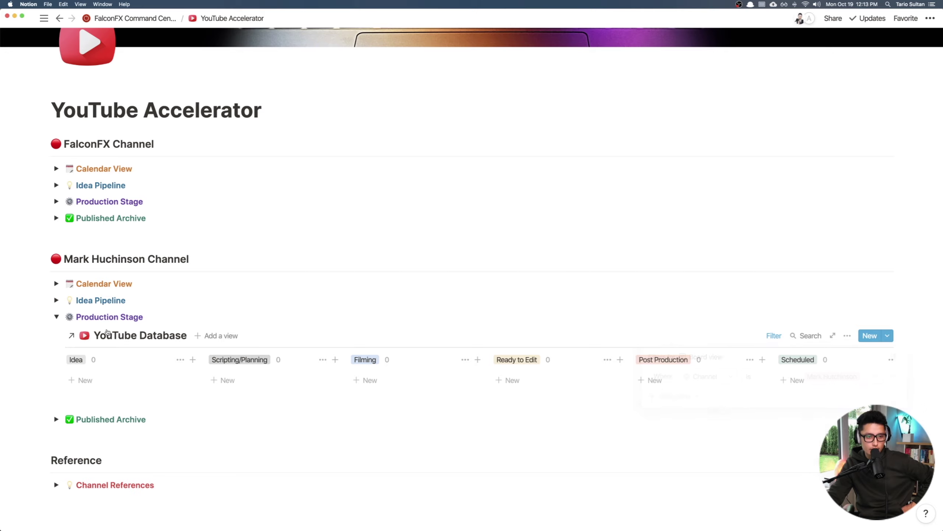
click(56, 316)
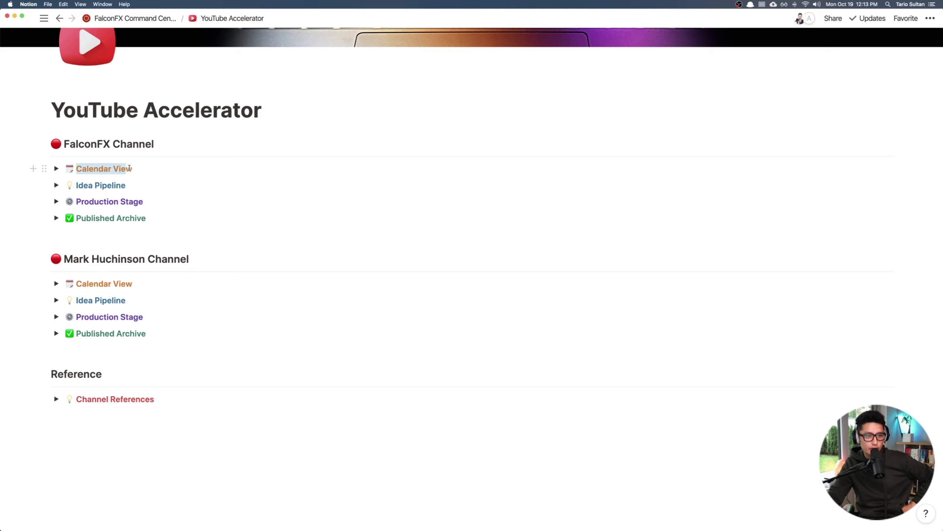
drag(129, 168, 133, 168)
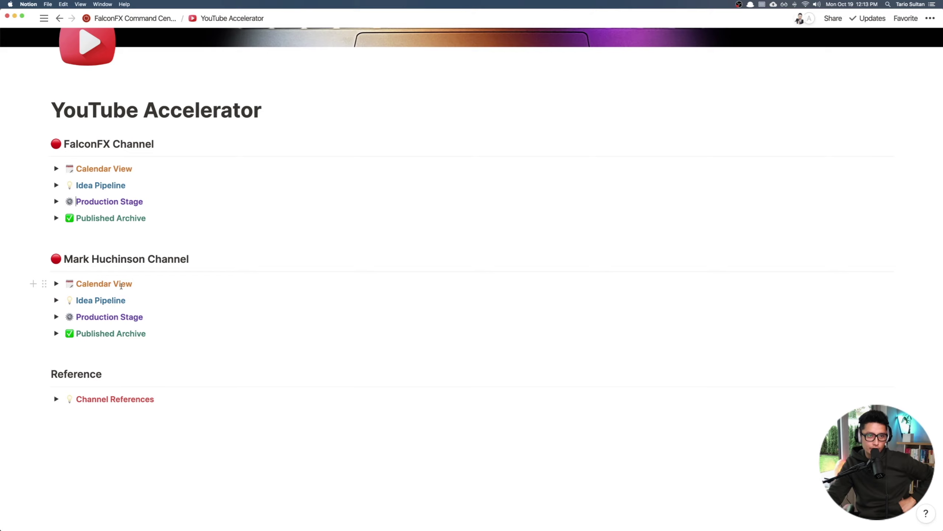
scroll(127, 340, up, 5)
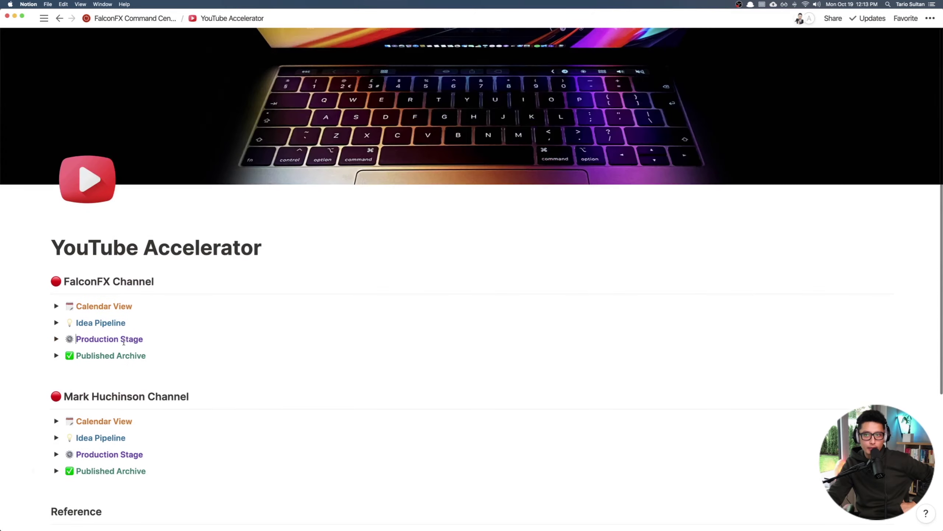
scroll(124, 342, down, 5)
scroll(124, 342, up, 5)
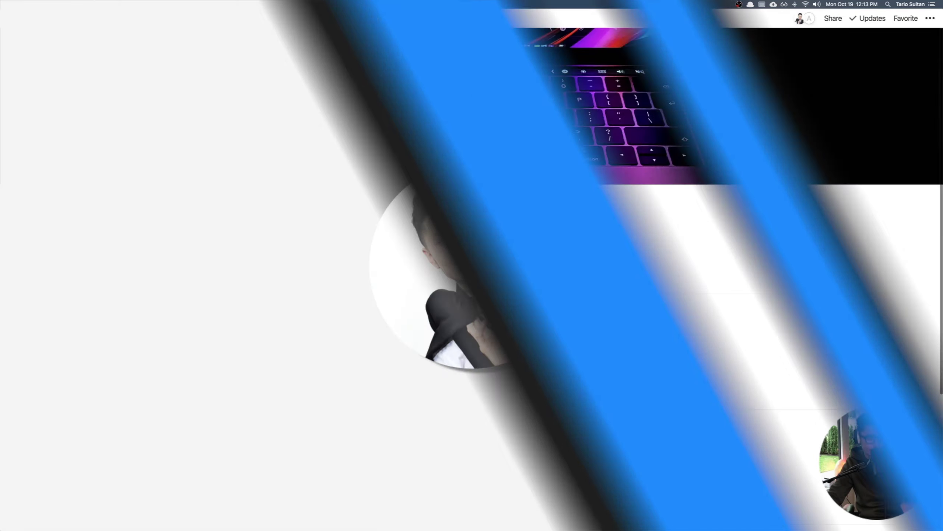